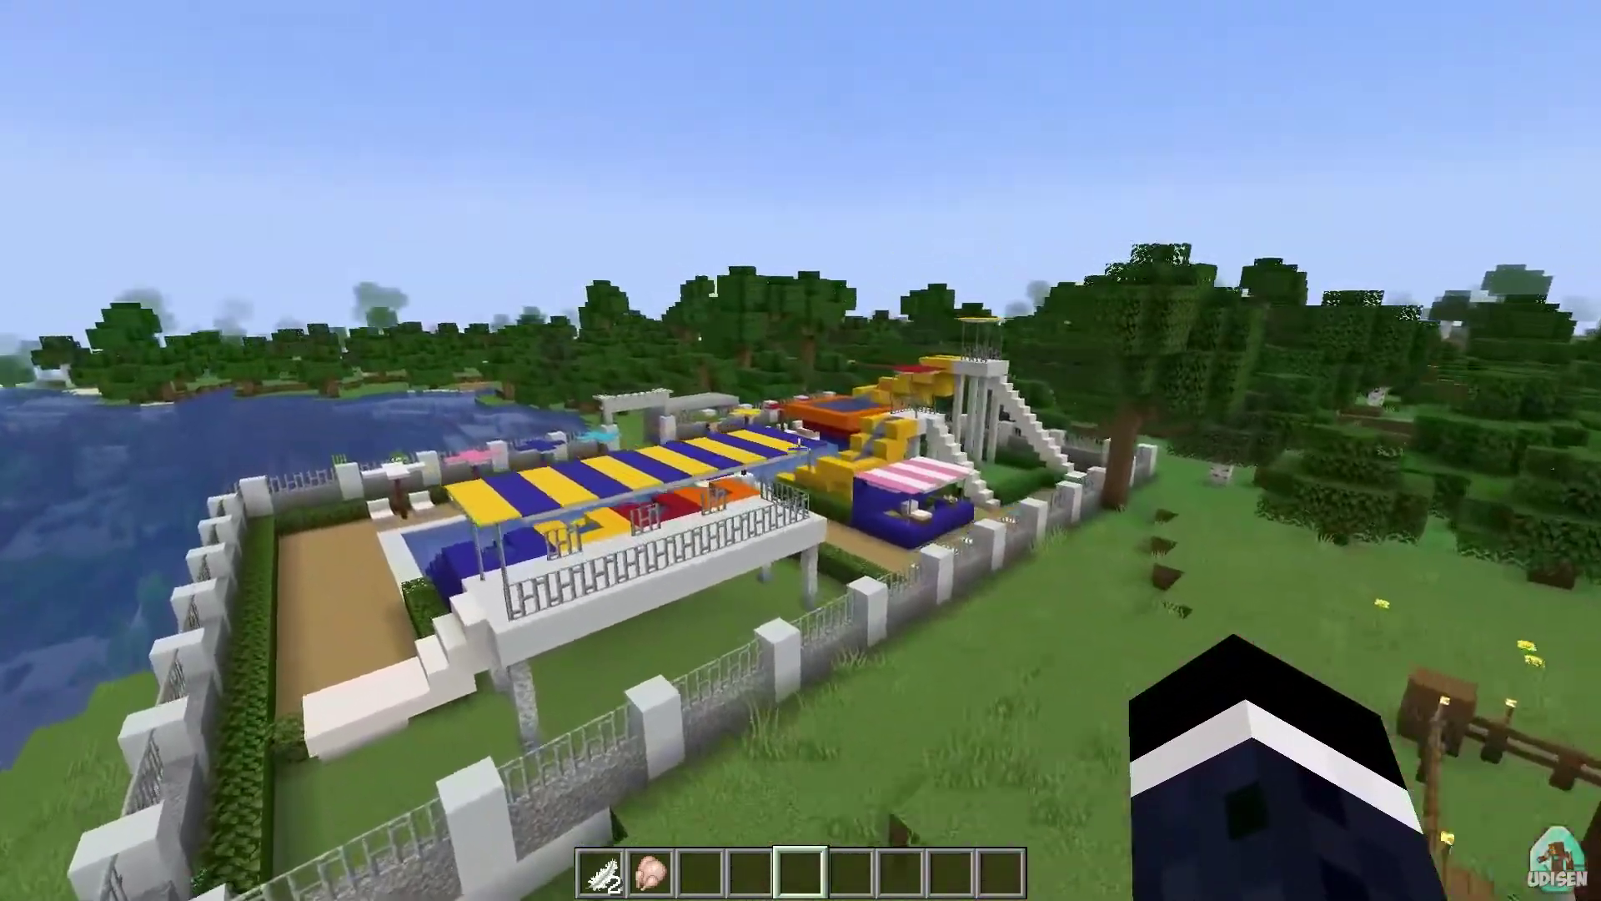
pyautogui.press('w')
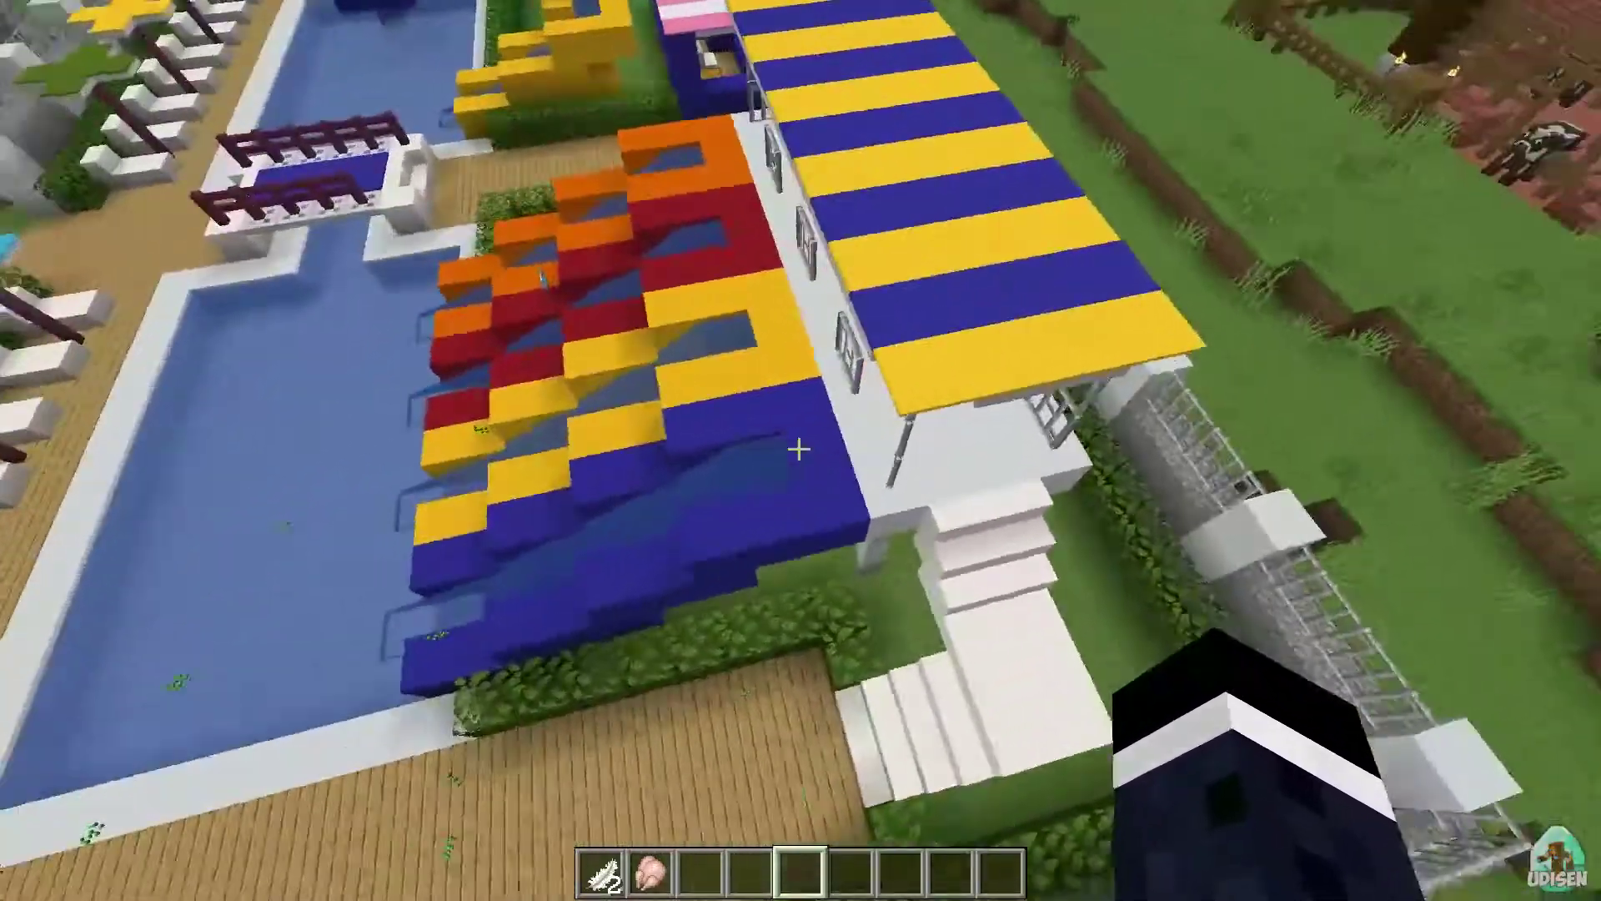
# Fly down over the water park and look up to view the pool, slides and loungers
pyautogui.press('space')
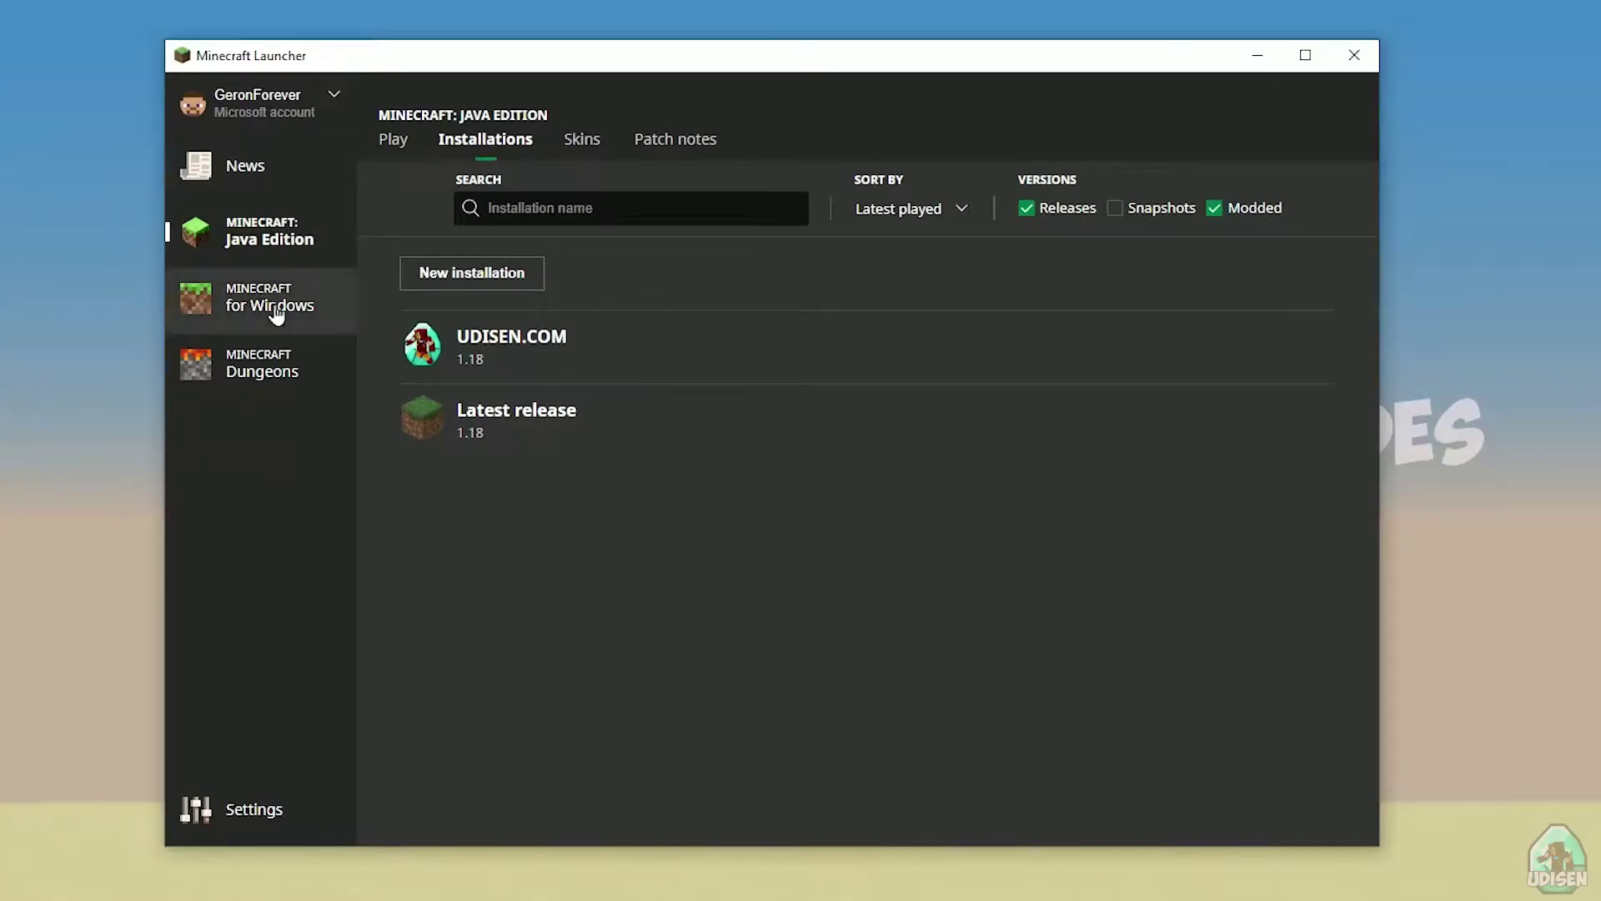
# Go to the Java Edition page's Installations list
pyautogui.click(276, 315)
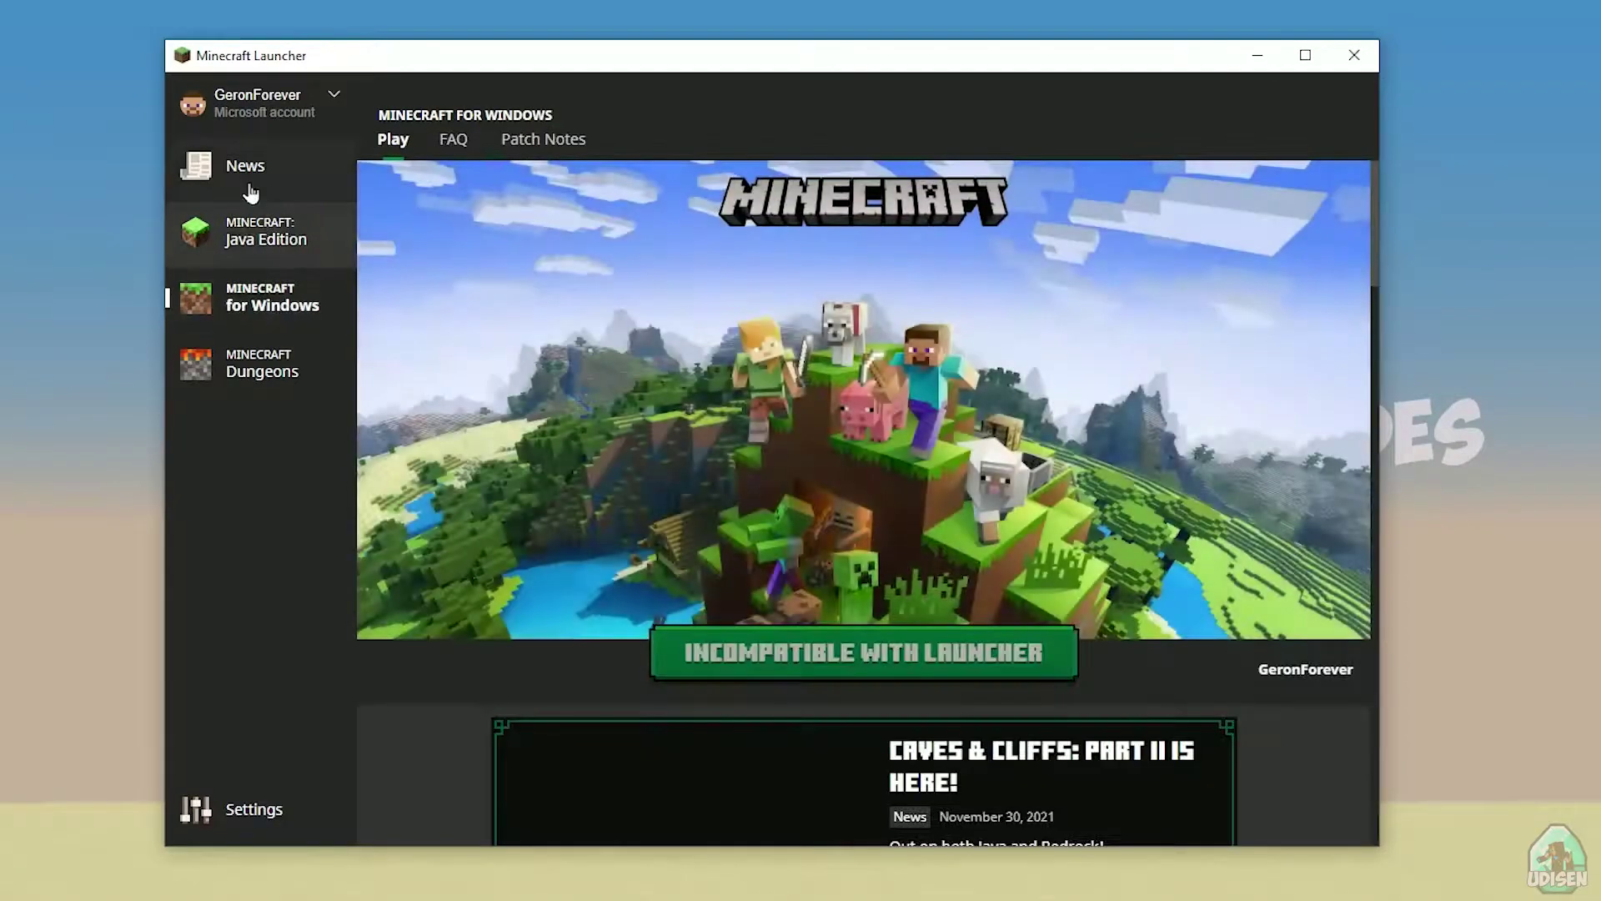
pyautogui.click(245, 165)
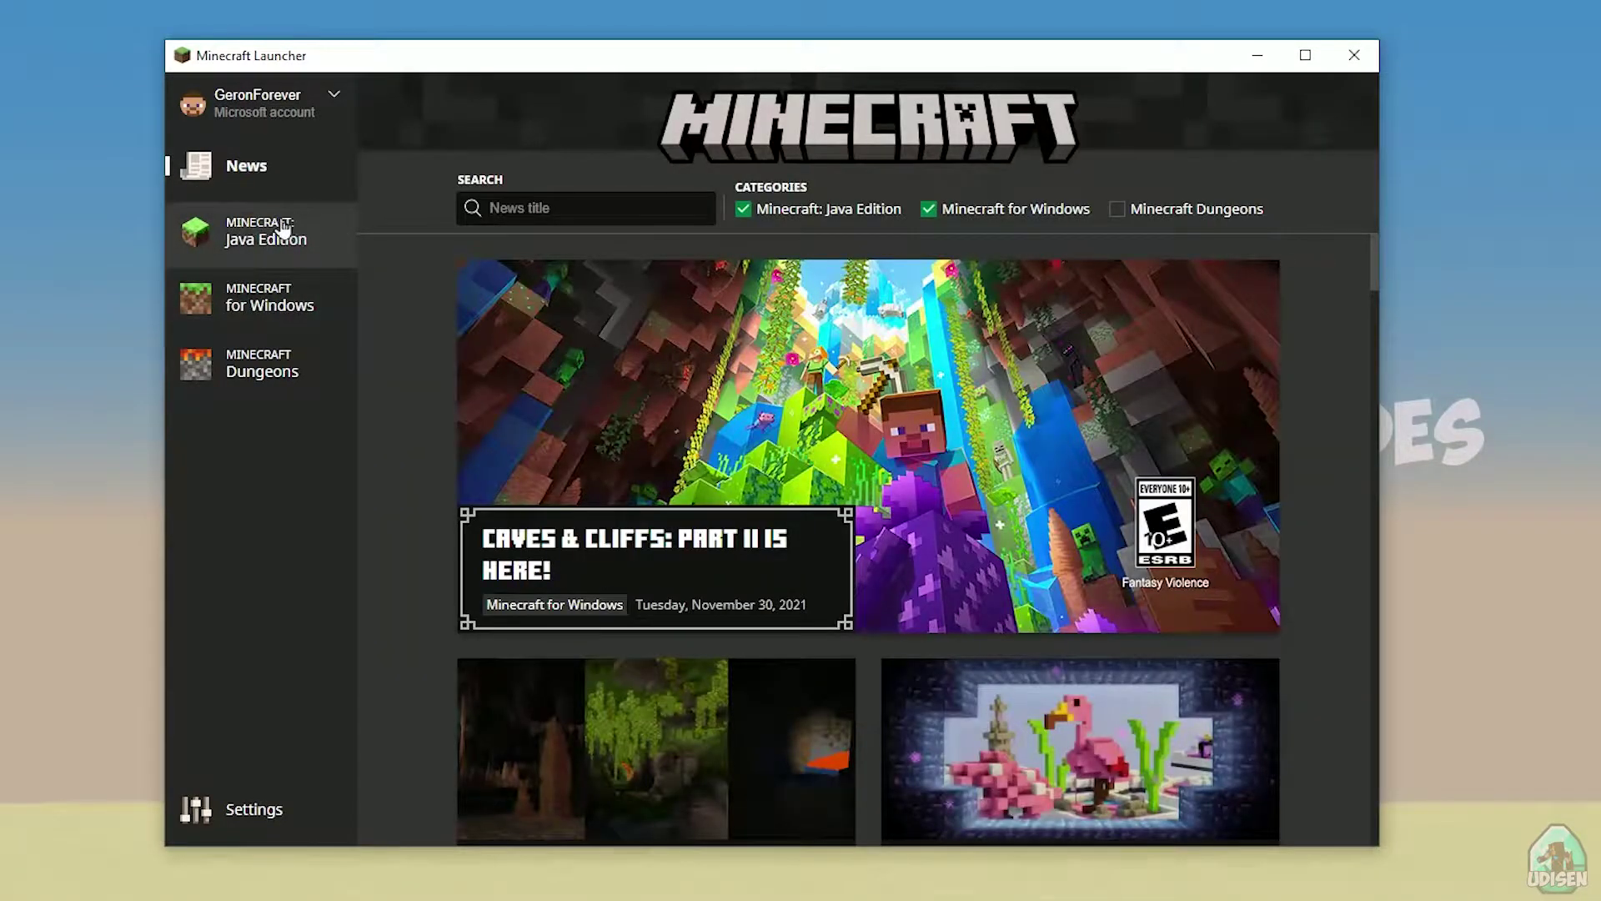
pyautogui.click(300, 237)
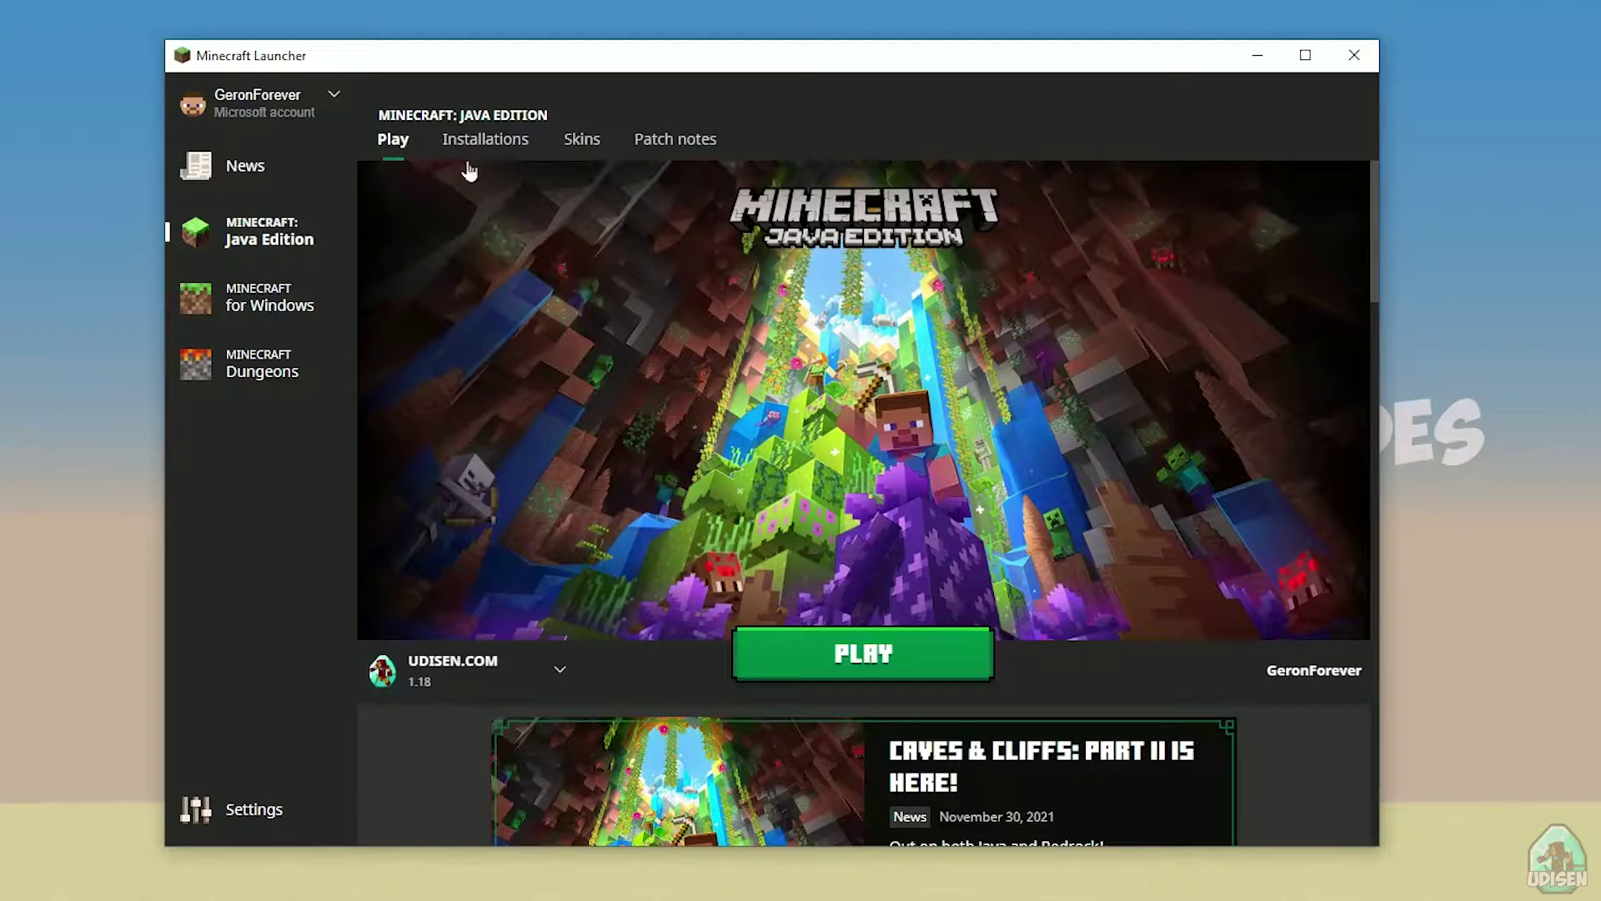
pyautogui.click(504, 141)
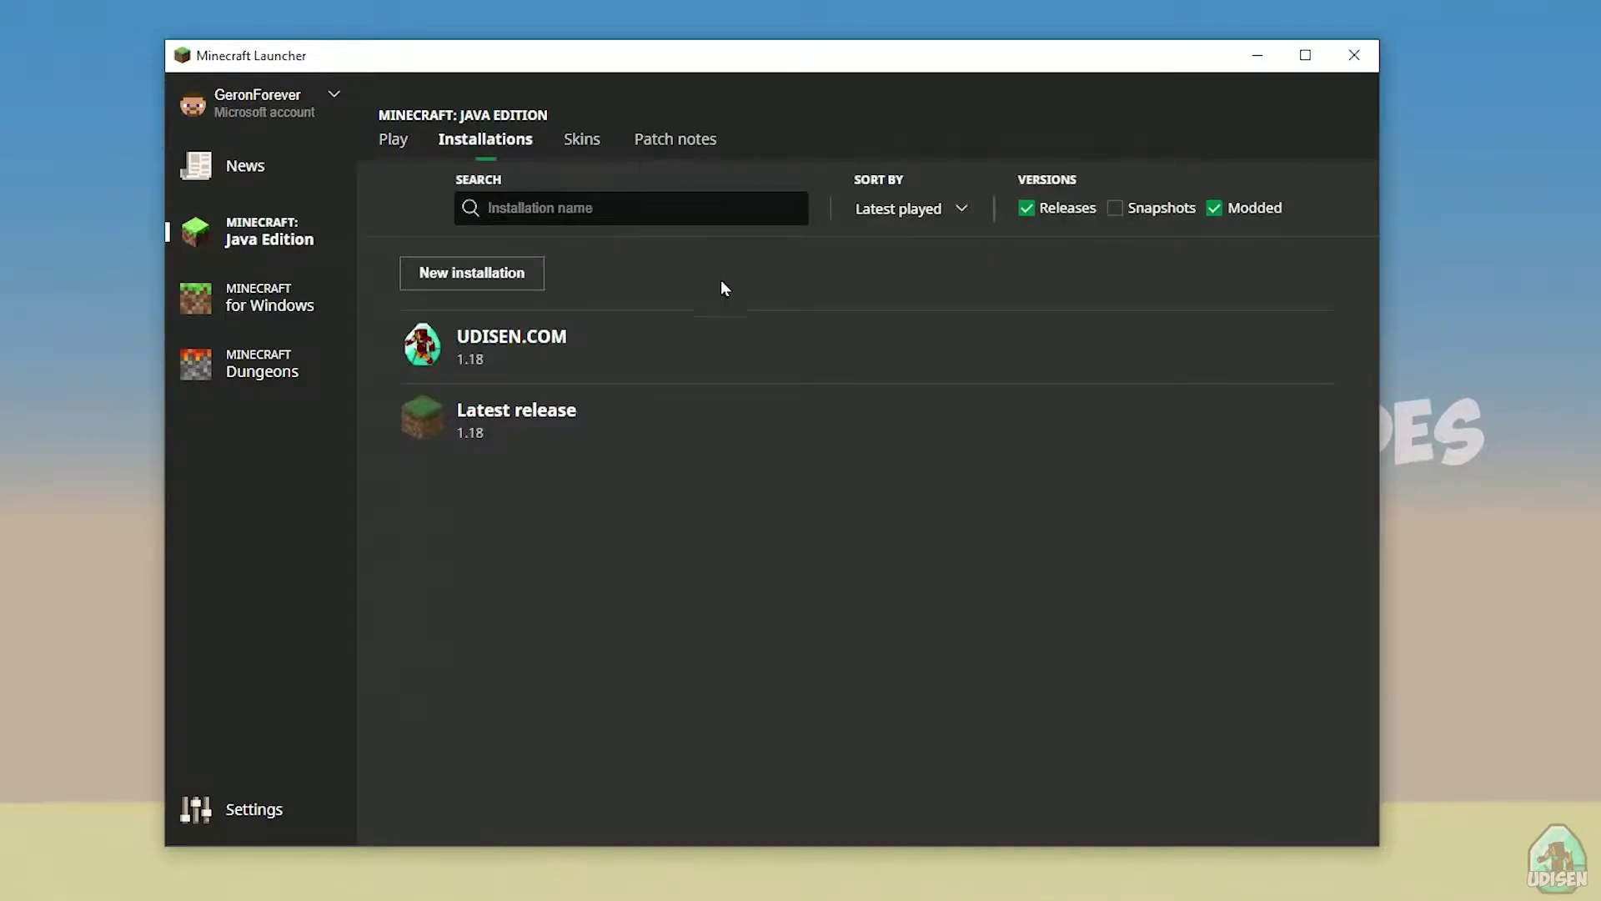
# Start a new installation named 'jnghnmghngnhgn', cancel it, and open UDISEN.COM for editing
pyautogui.click(465, 275)
pyautogui.click(633, 282)
pyautogui.write('jnghnmghngnhgn')
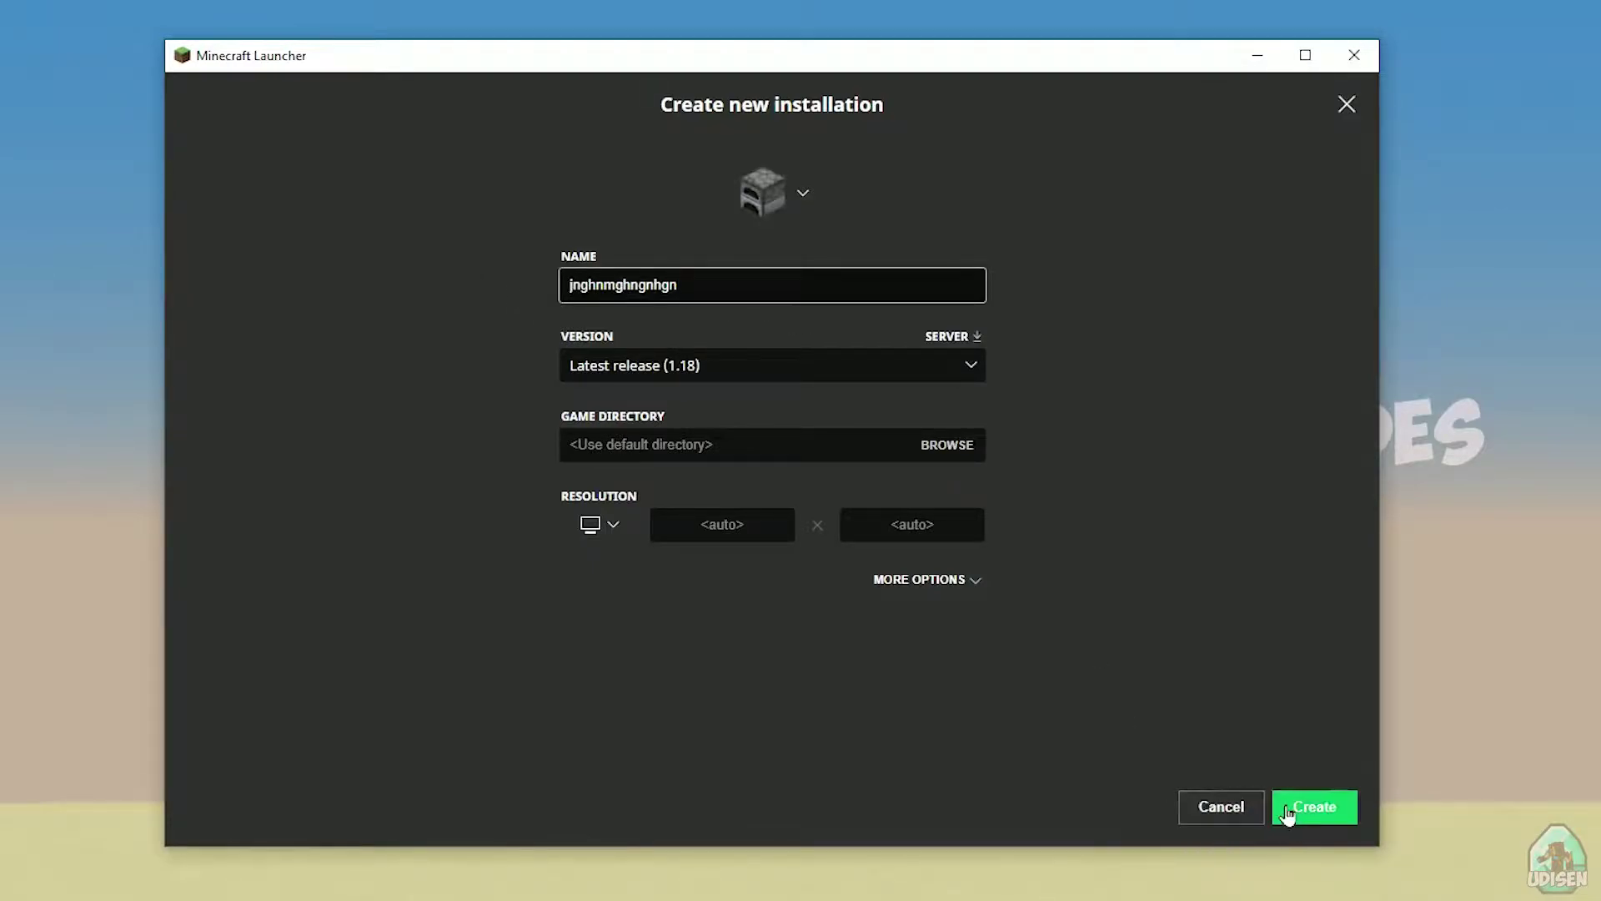
pyautogui.click(1220, 806)
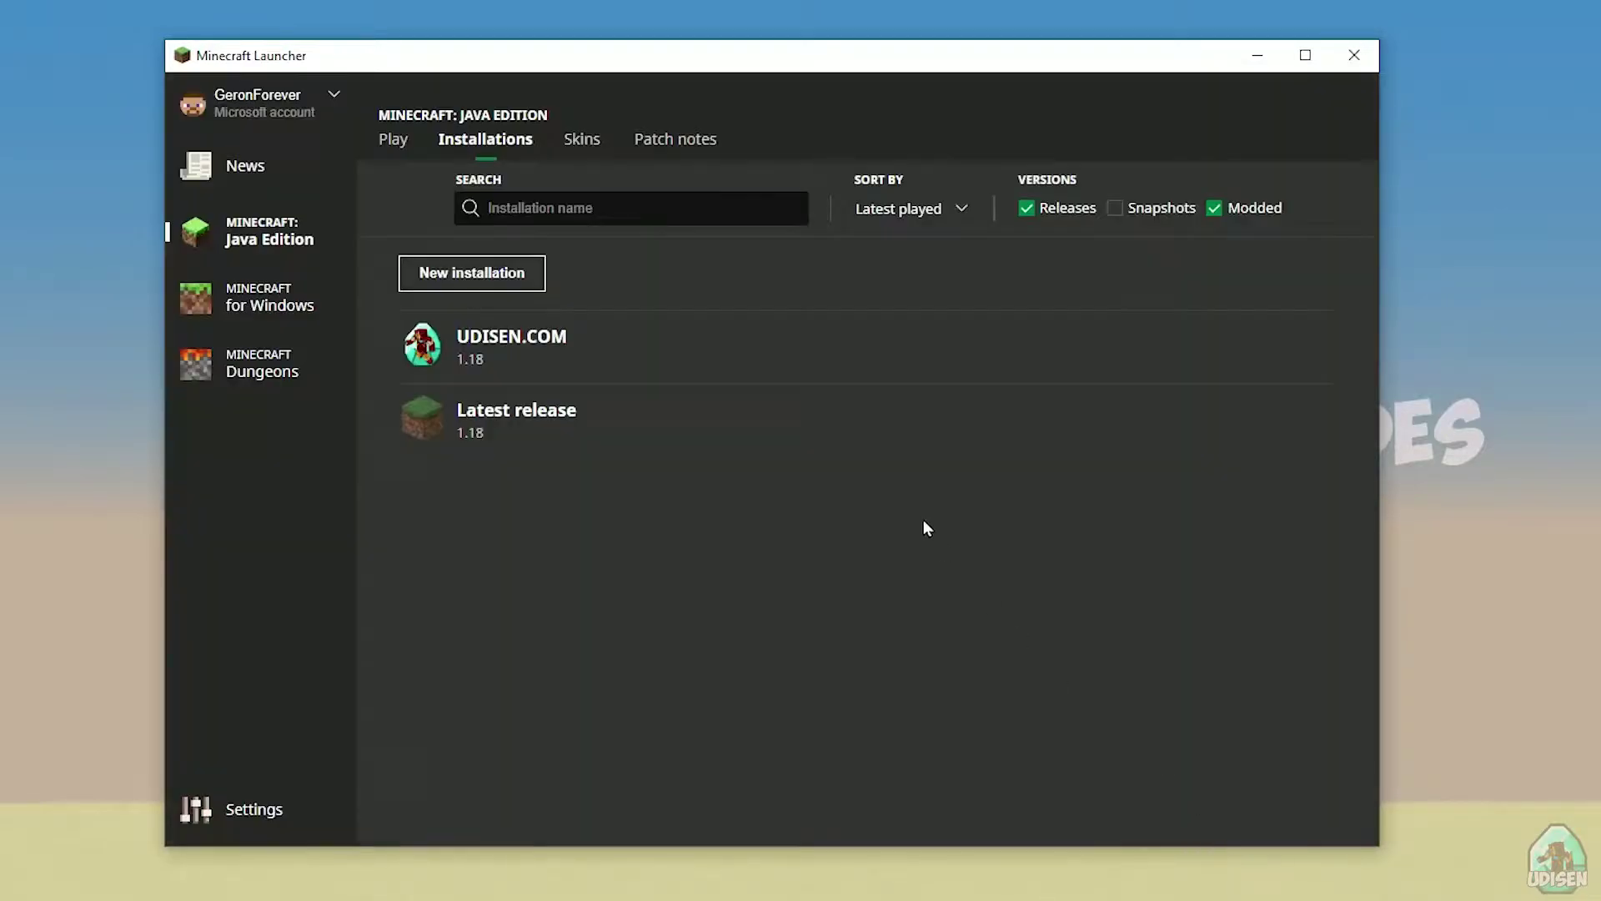
pyautogui.click(583, 351)
# Try switching the UDISEN.COM version from release 1.18 to release 1.16.5-forge-36.2.8
pyautogui.click(668, 362)
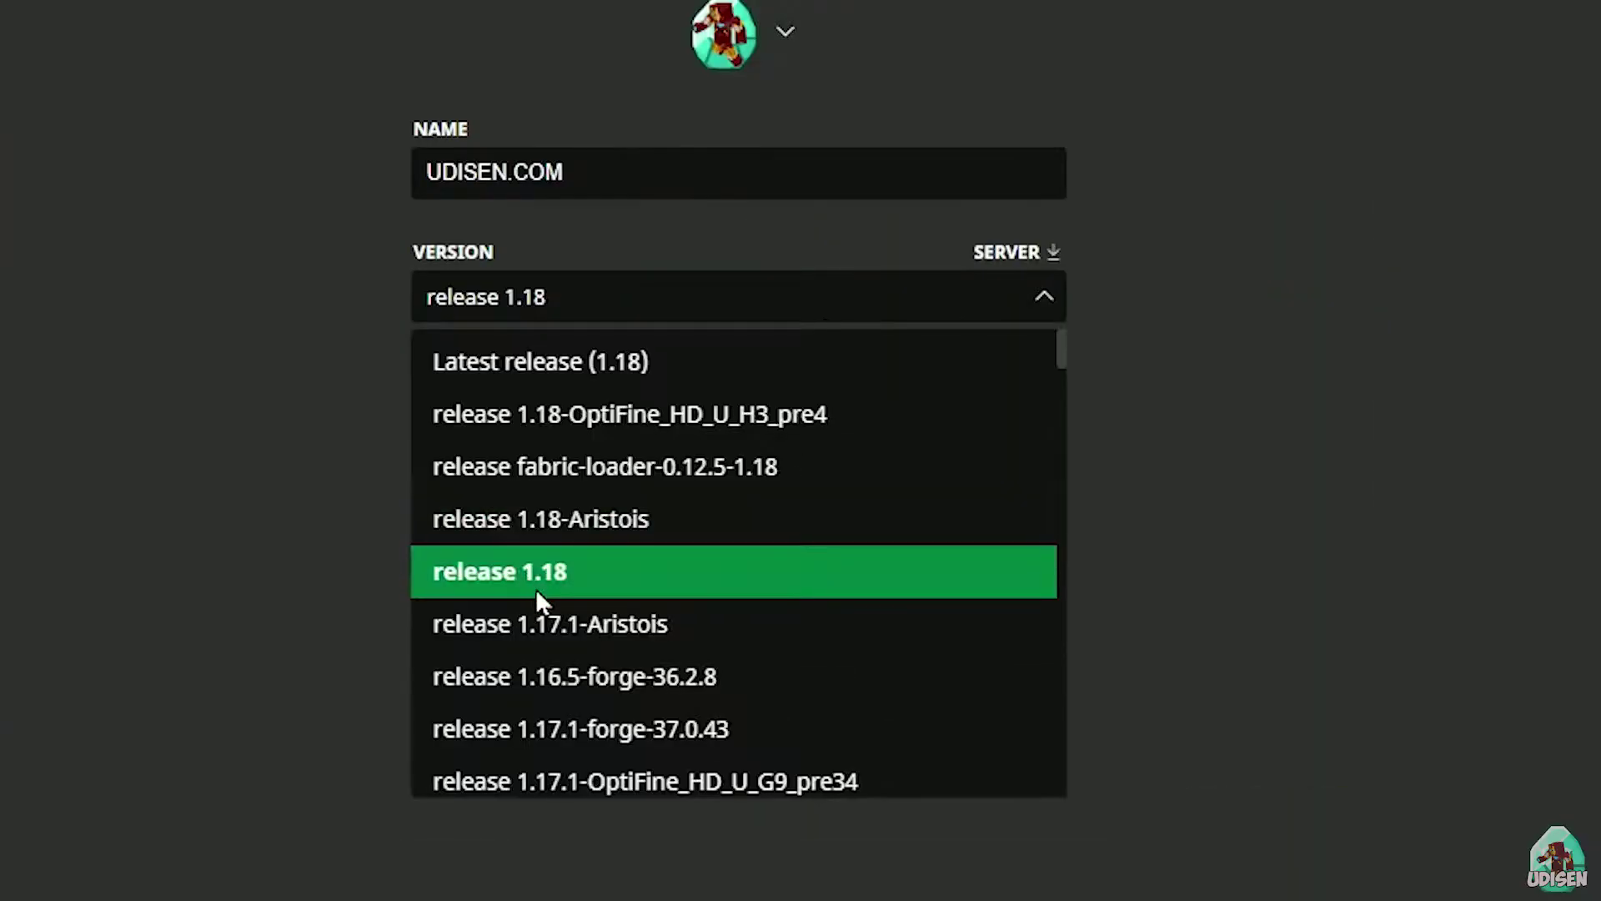
pyautogui.click(637, 552)
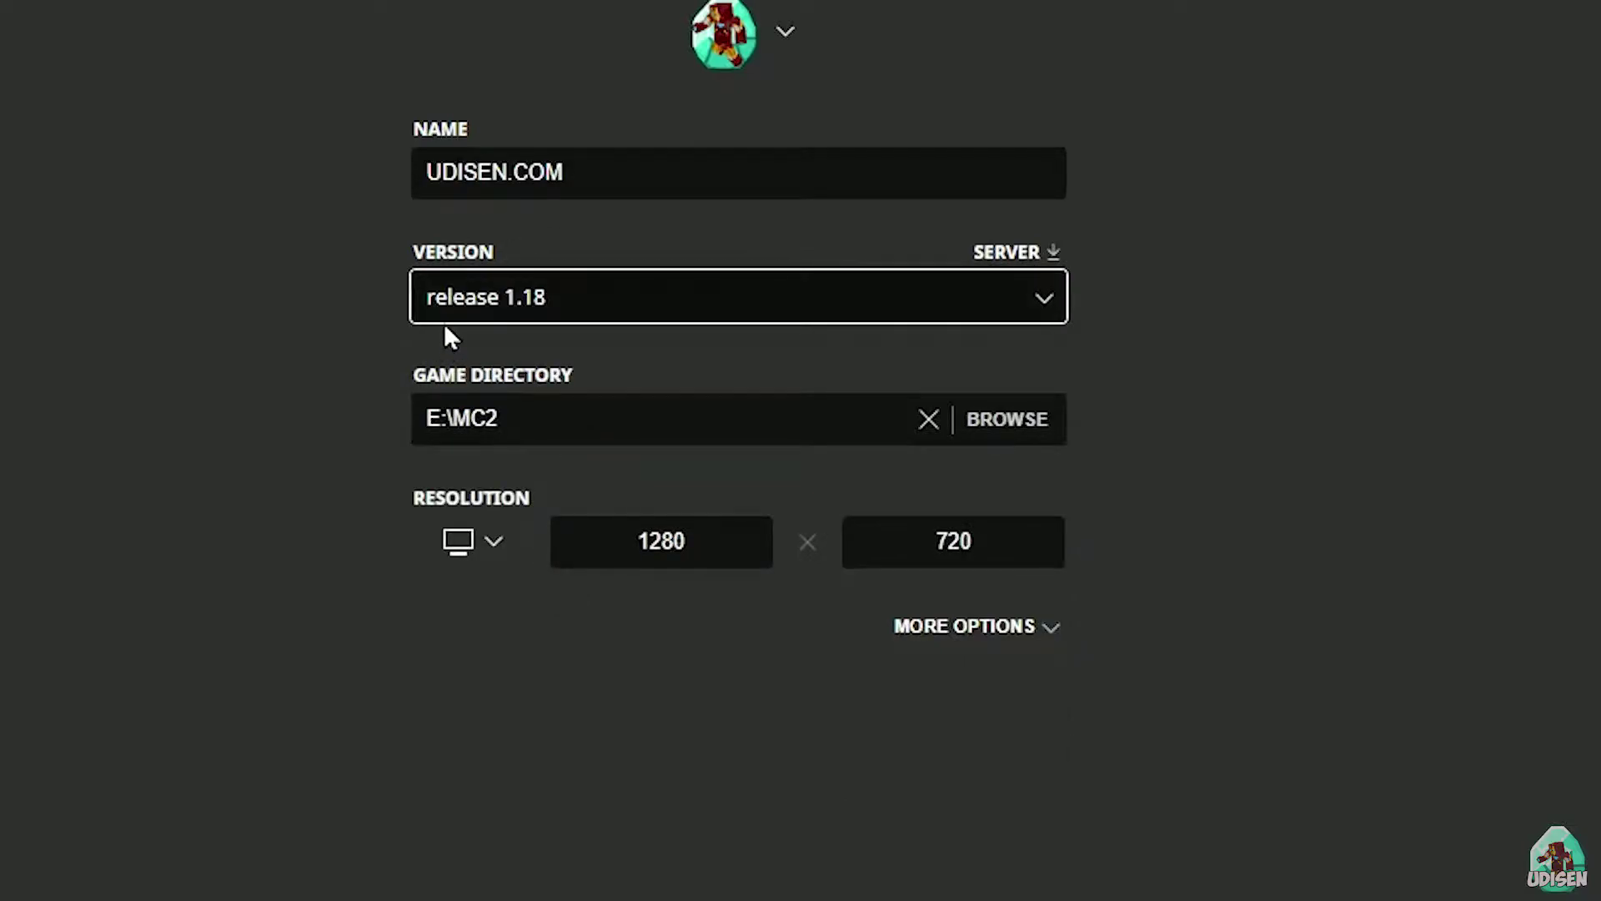
pyautogui.click(541, 320)
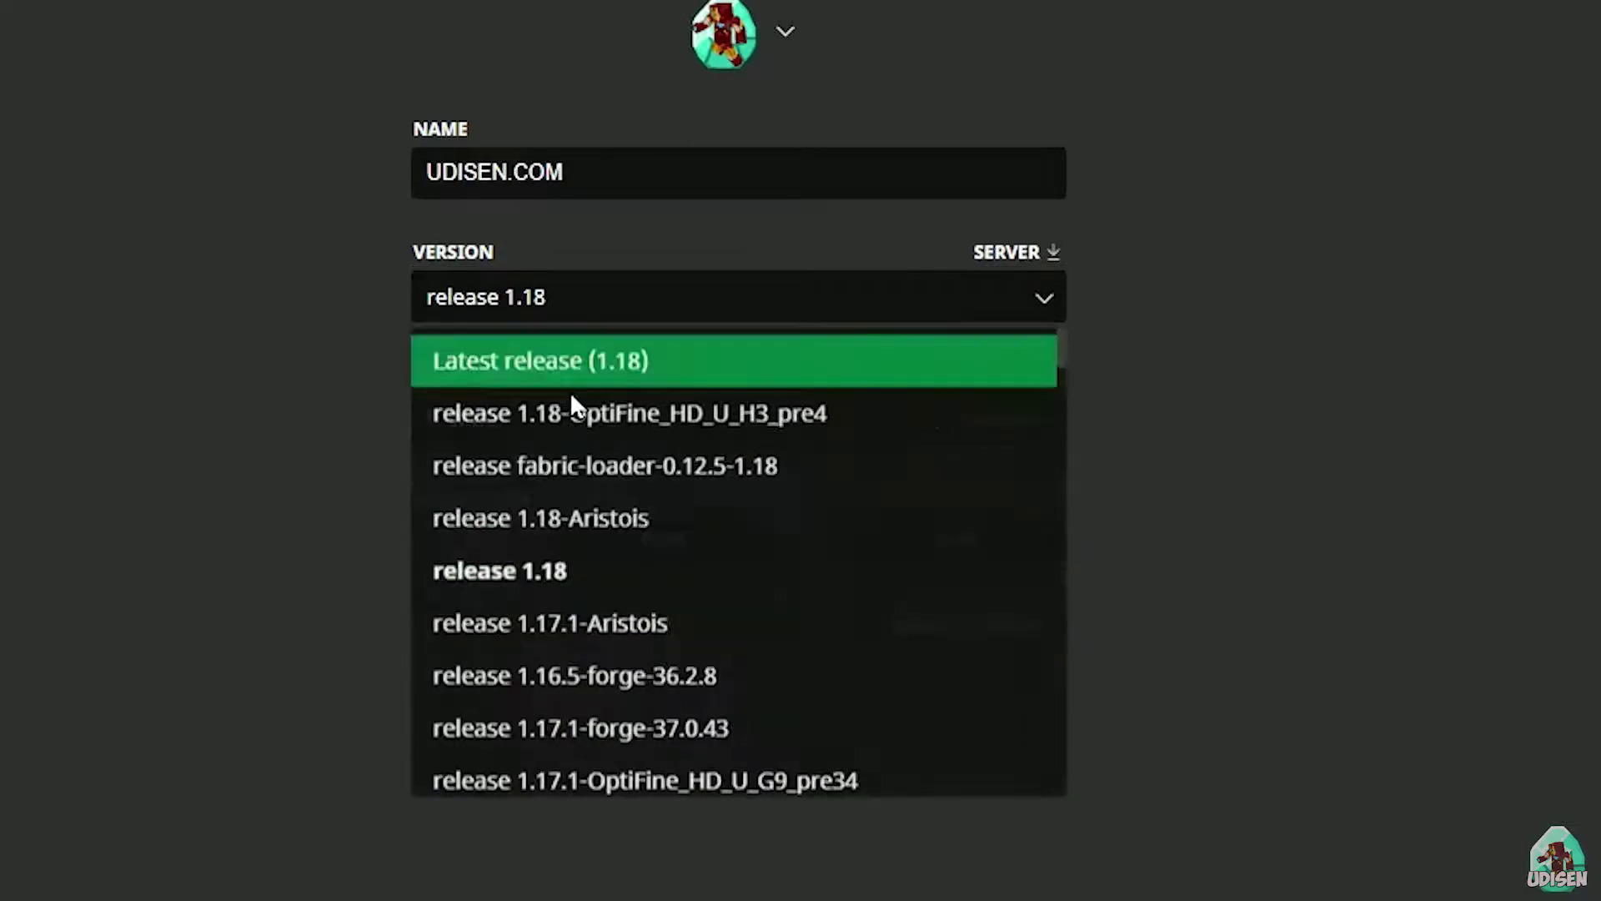
pyautogui.scroll(-3, 709, 479)
pyautogui.click(707, 467)
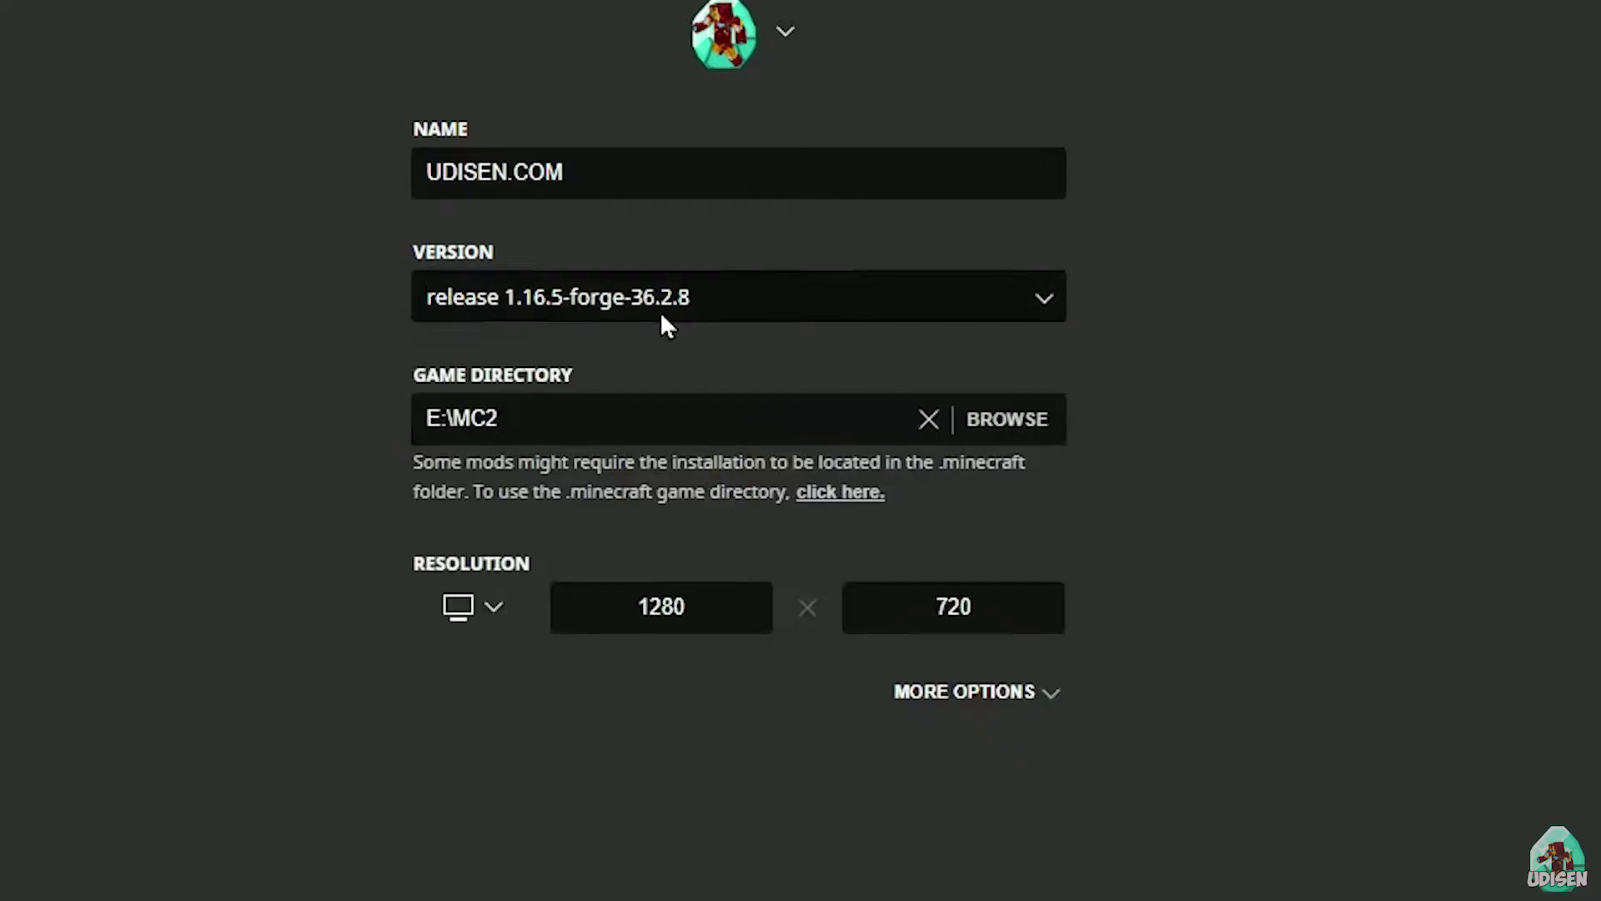
# Try 1.18_experimental-snapshot-4, revert to release 1.18, save, and launch UDISEN.COM
pyautogui.click(661, 322)
pyautogui.scroll(-4, 638, 534)
pyautogui.scroll(3, 664, 526)
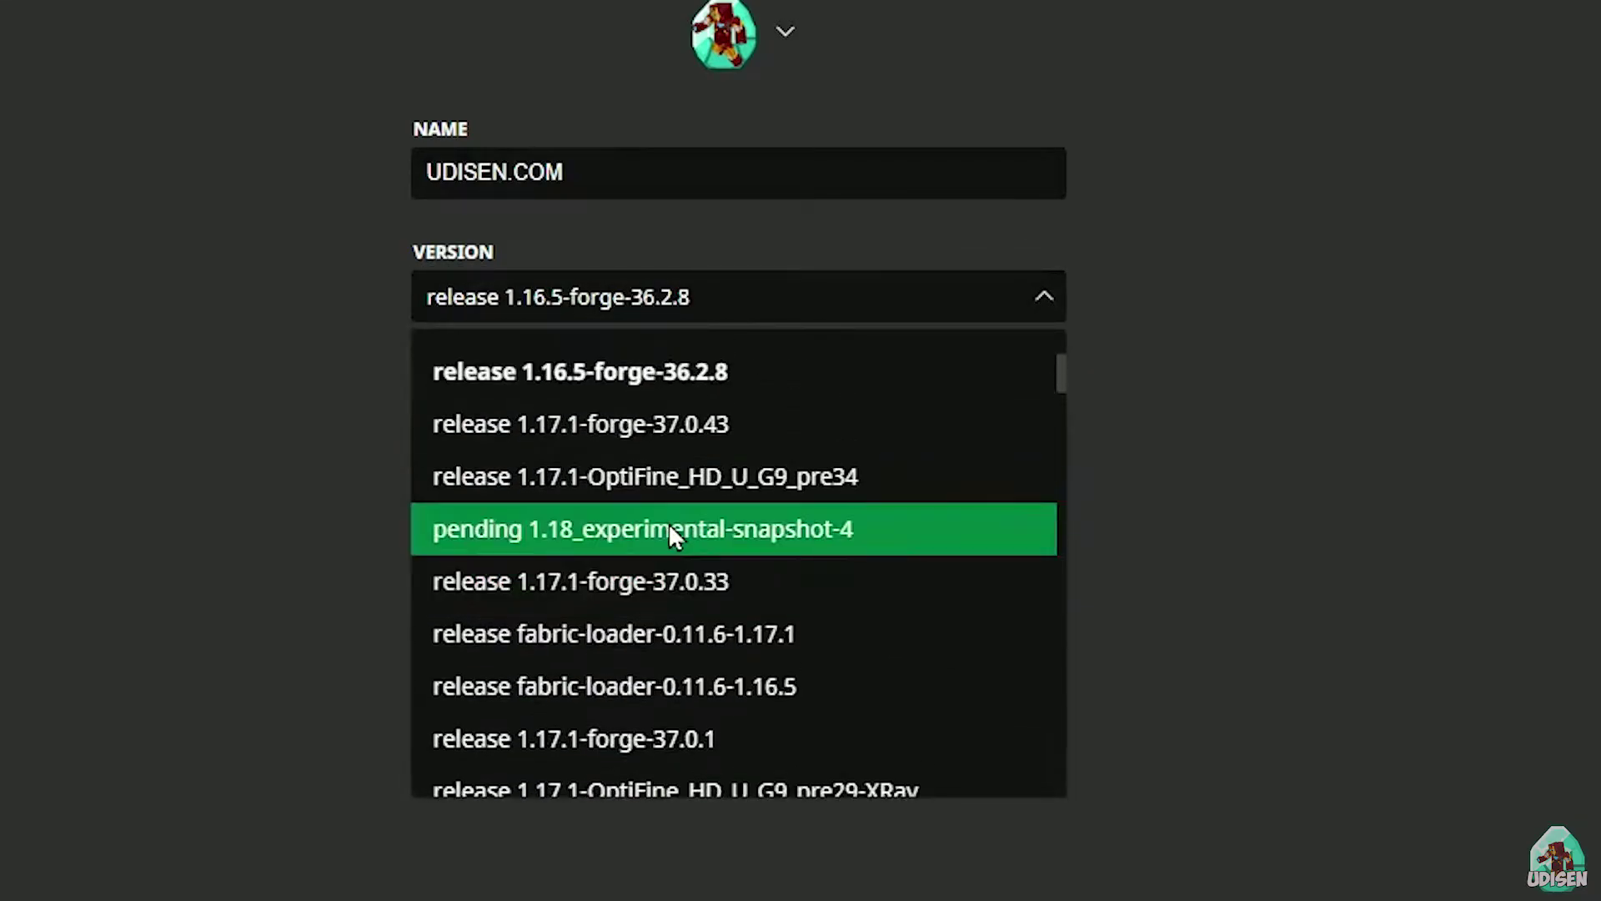
pyautogui.click(675, 525)
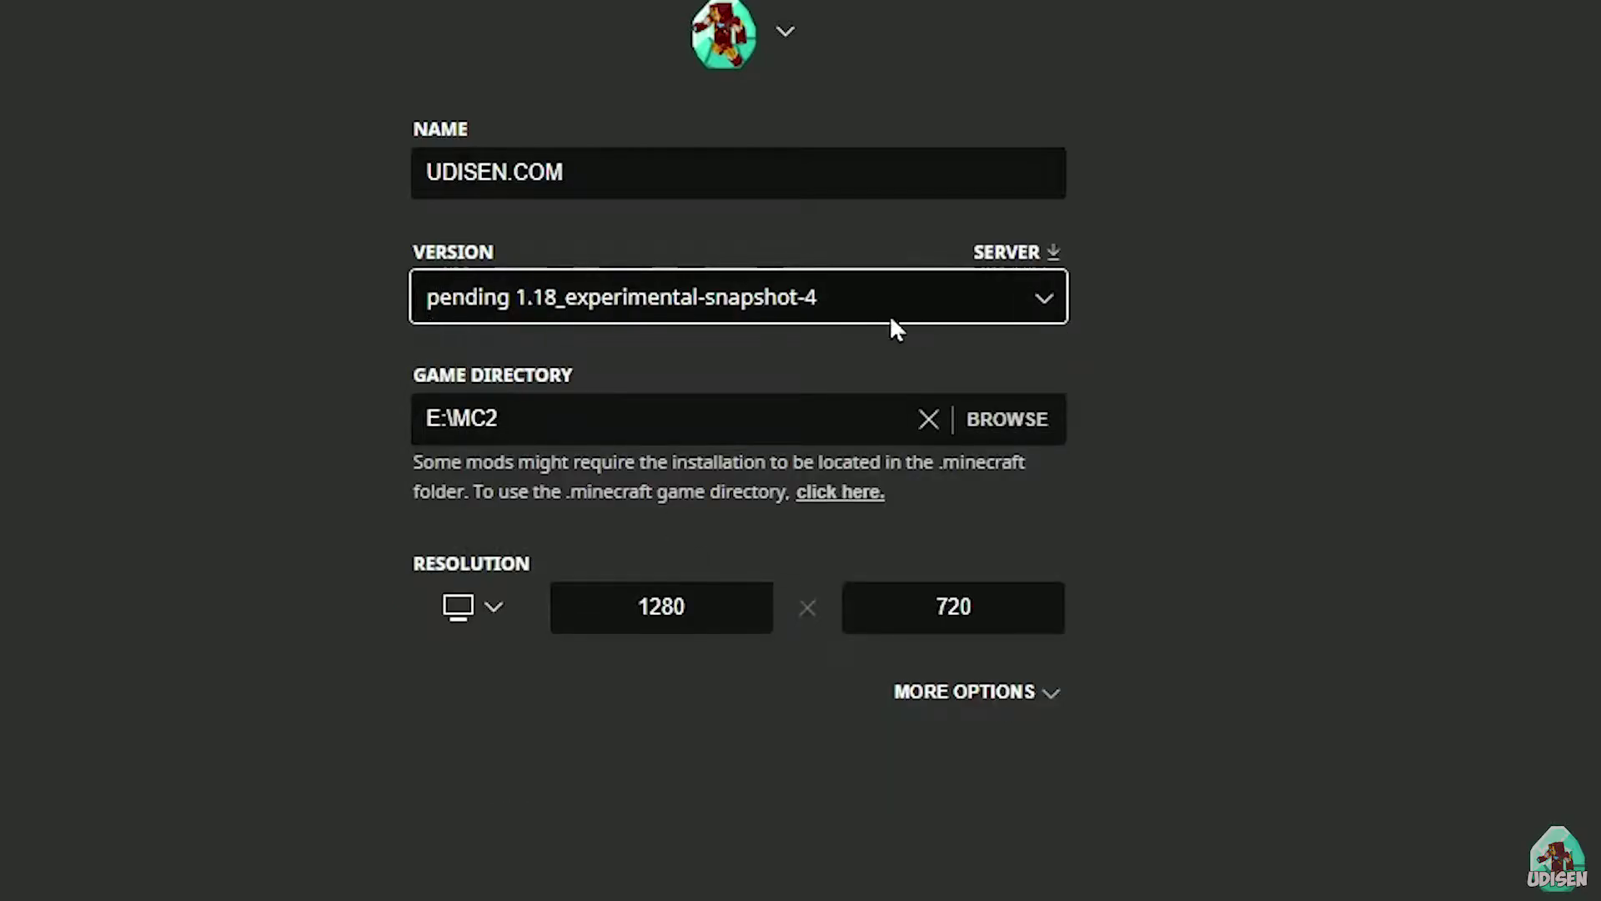
pyautogui.click(807, 297)
pyautogui.scroll(3, 758, 461)
pyautogui.click(702, 542)
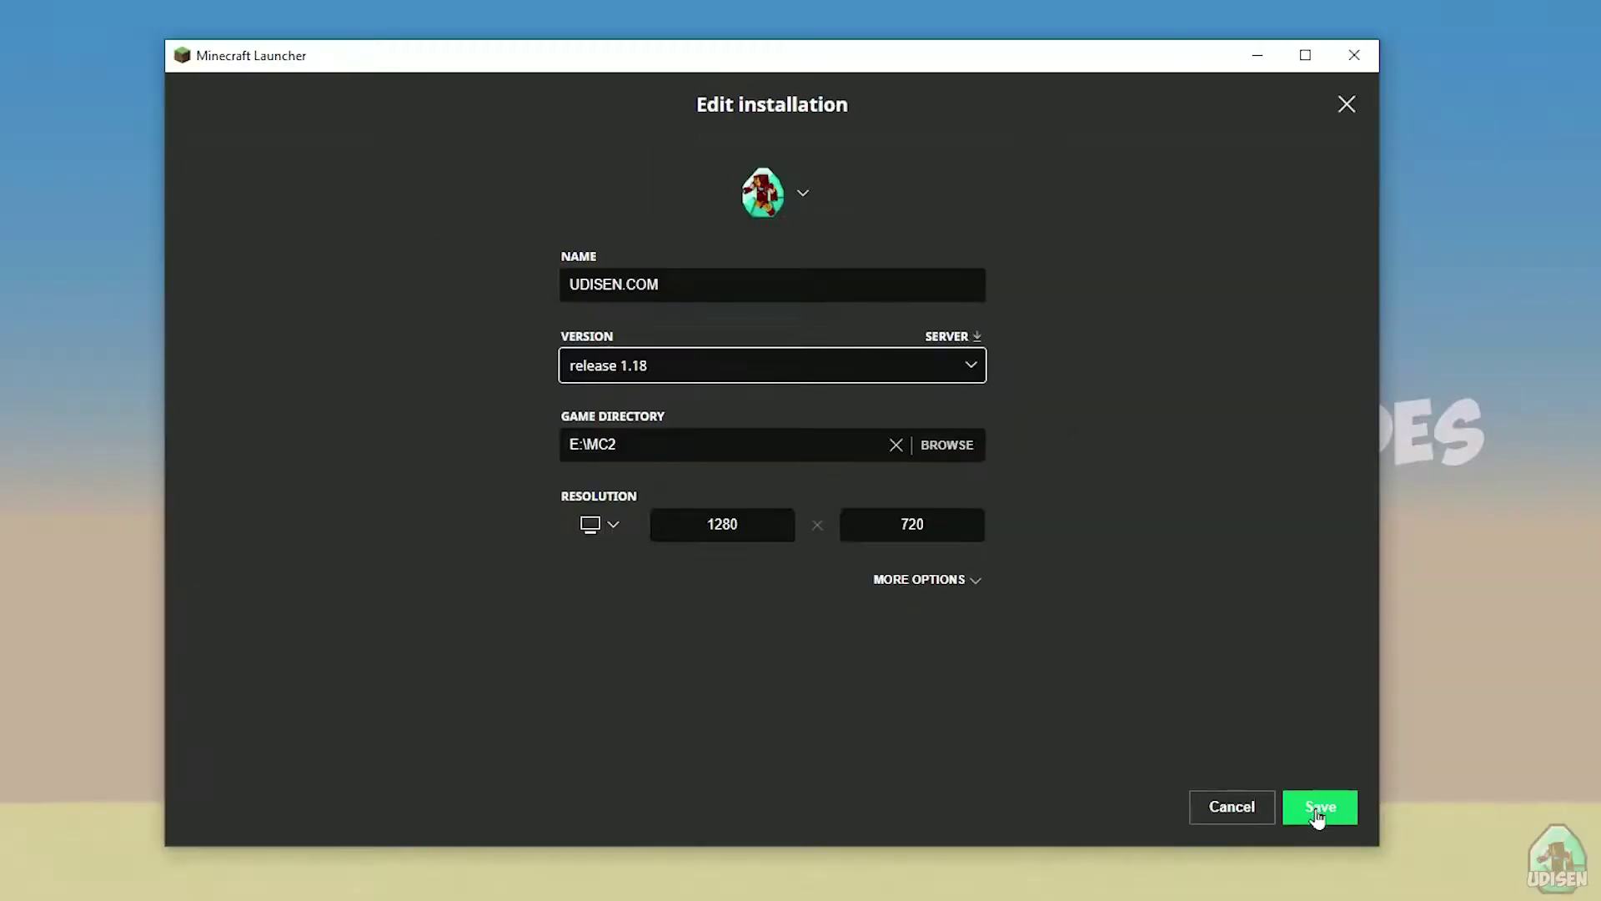
pyautogui.click(1318, 807)
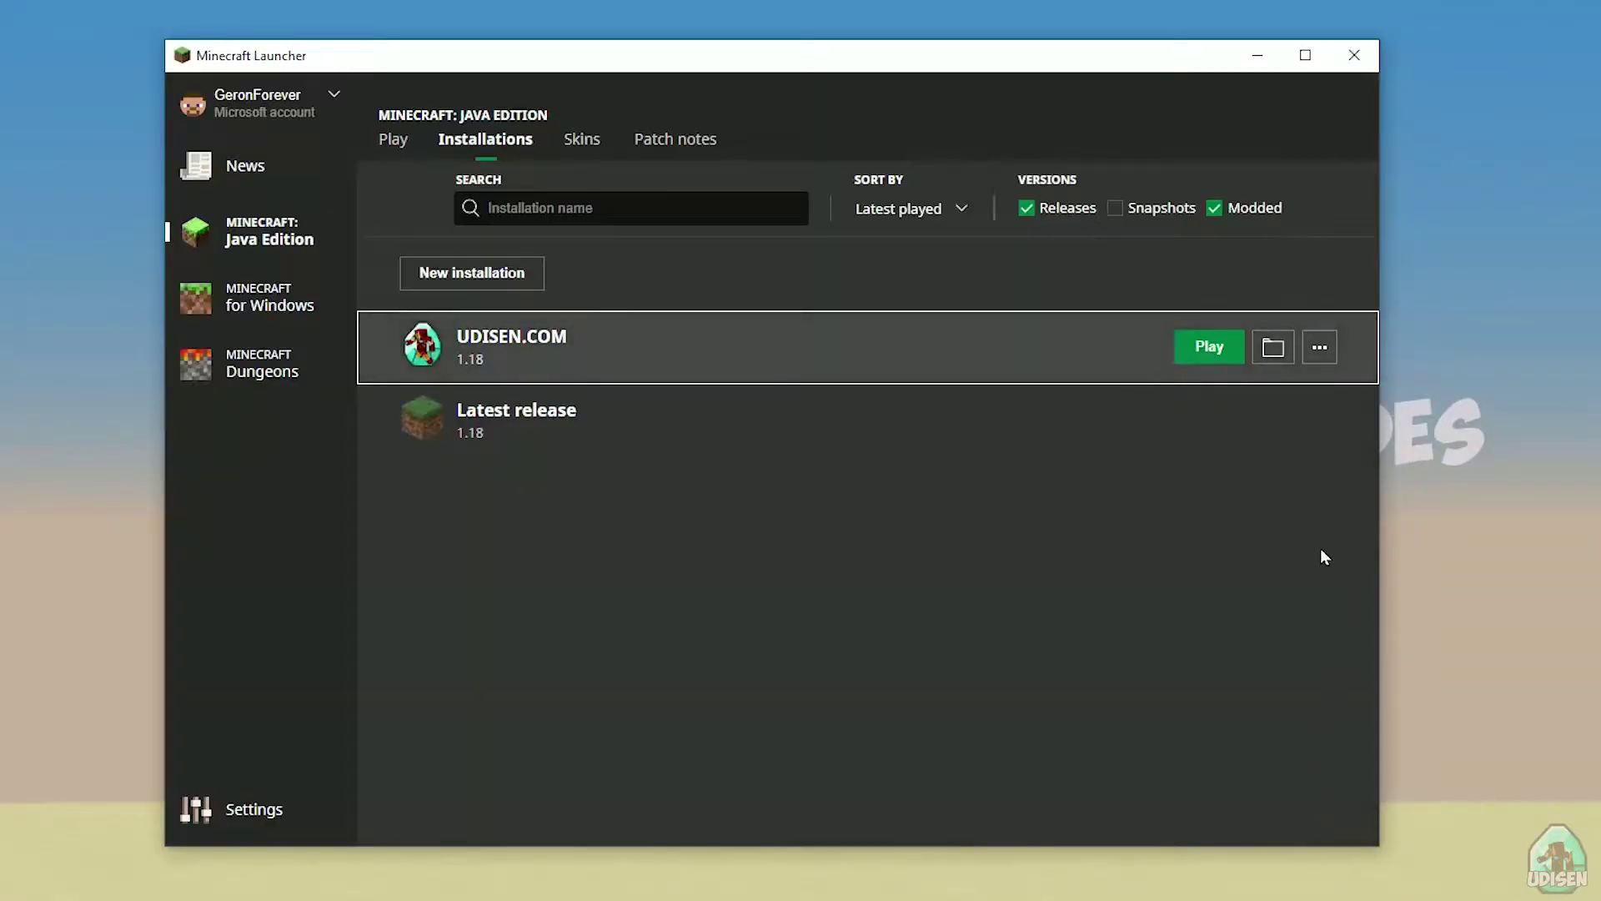
pyautogui.click(1200, 349)
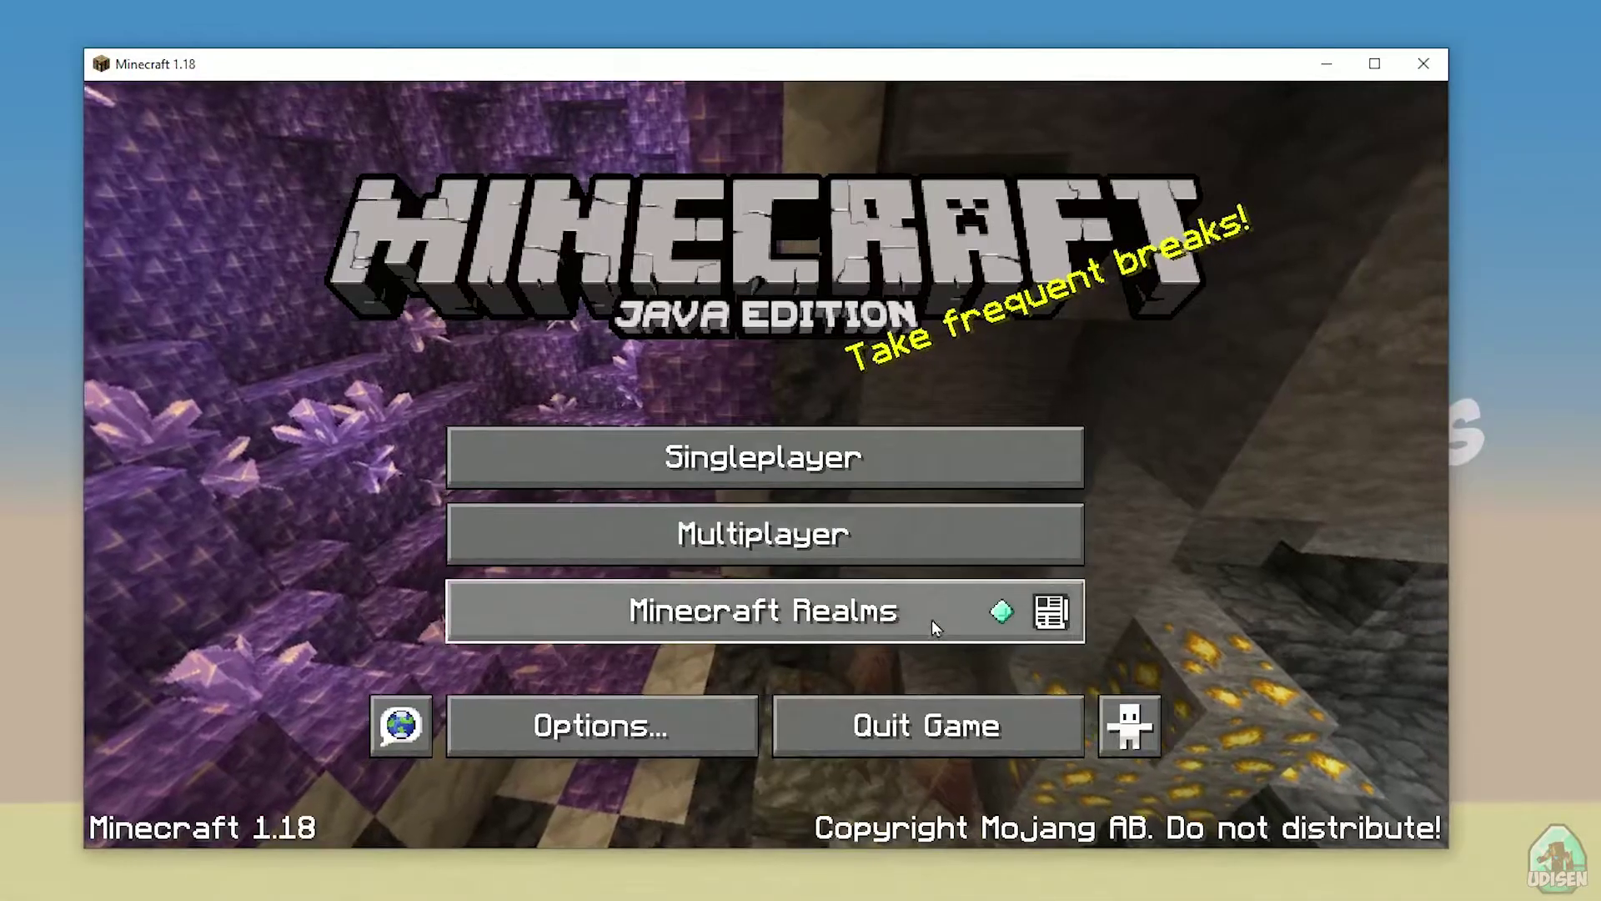
# Choose Quit Game on the Minecraft 1.18 title screen
pyautogui.click(948, 700)
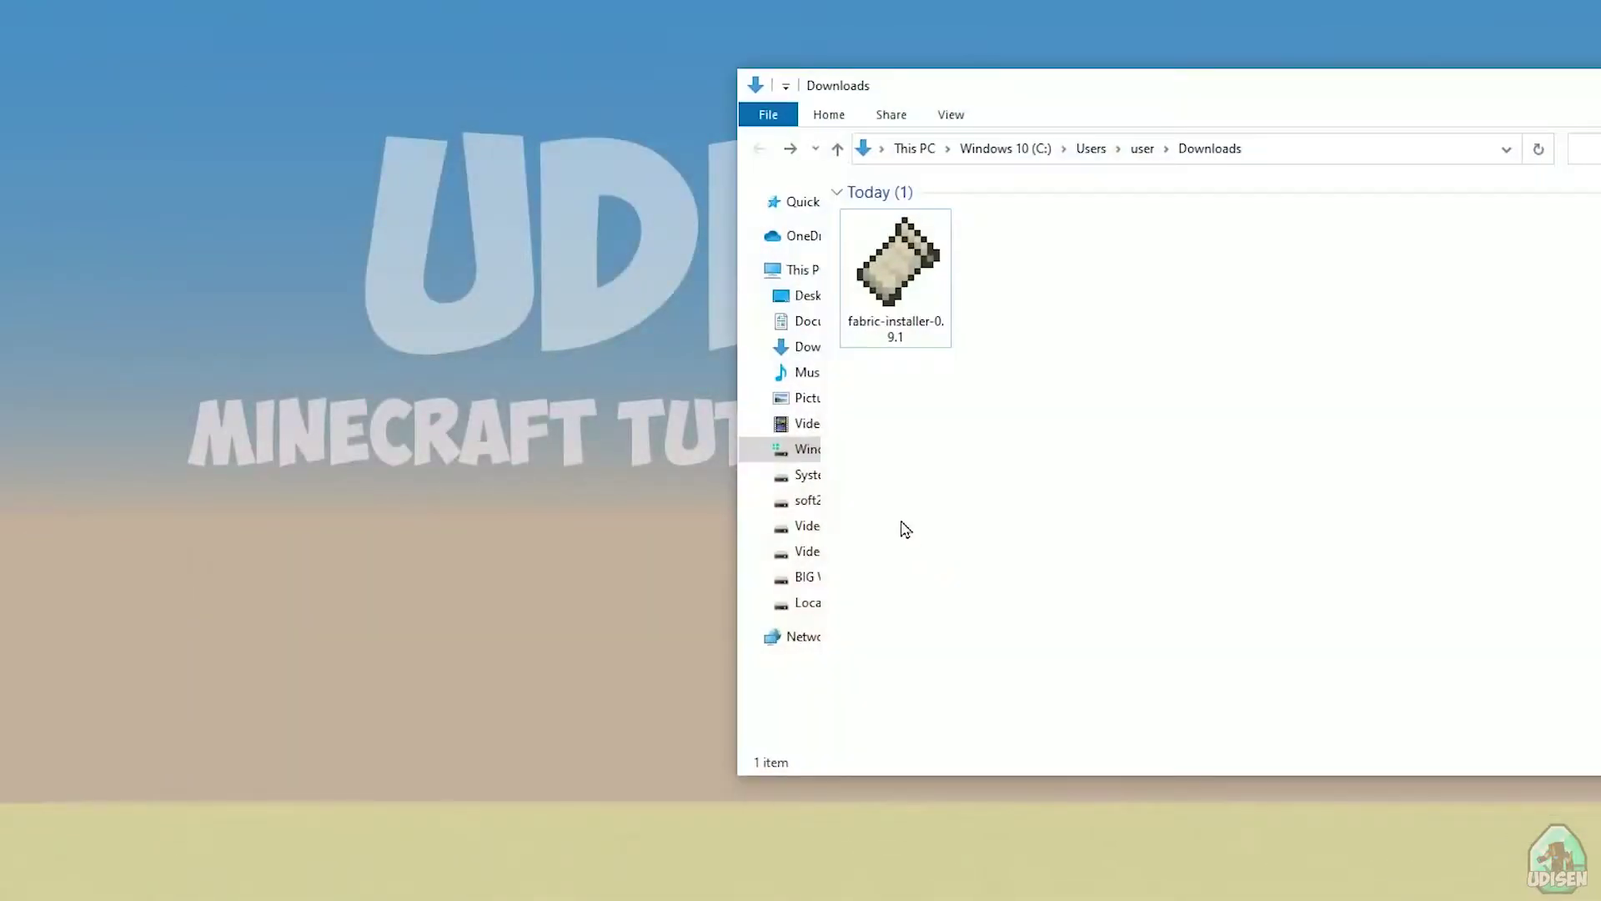
# Run fabric-installer-0.9.1 from Downloads and keep Minecraft version 1.18
pyautogui.moveTo(1231, 108); pyautogui.dragTo(856, 109)
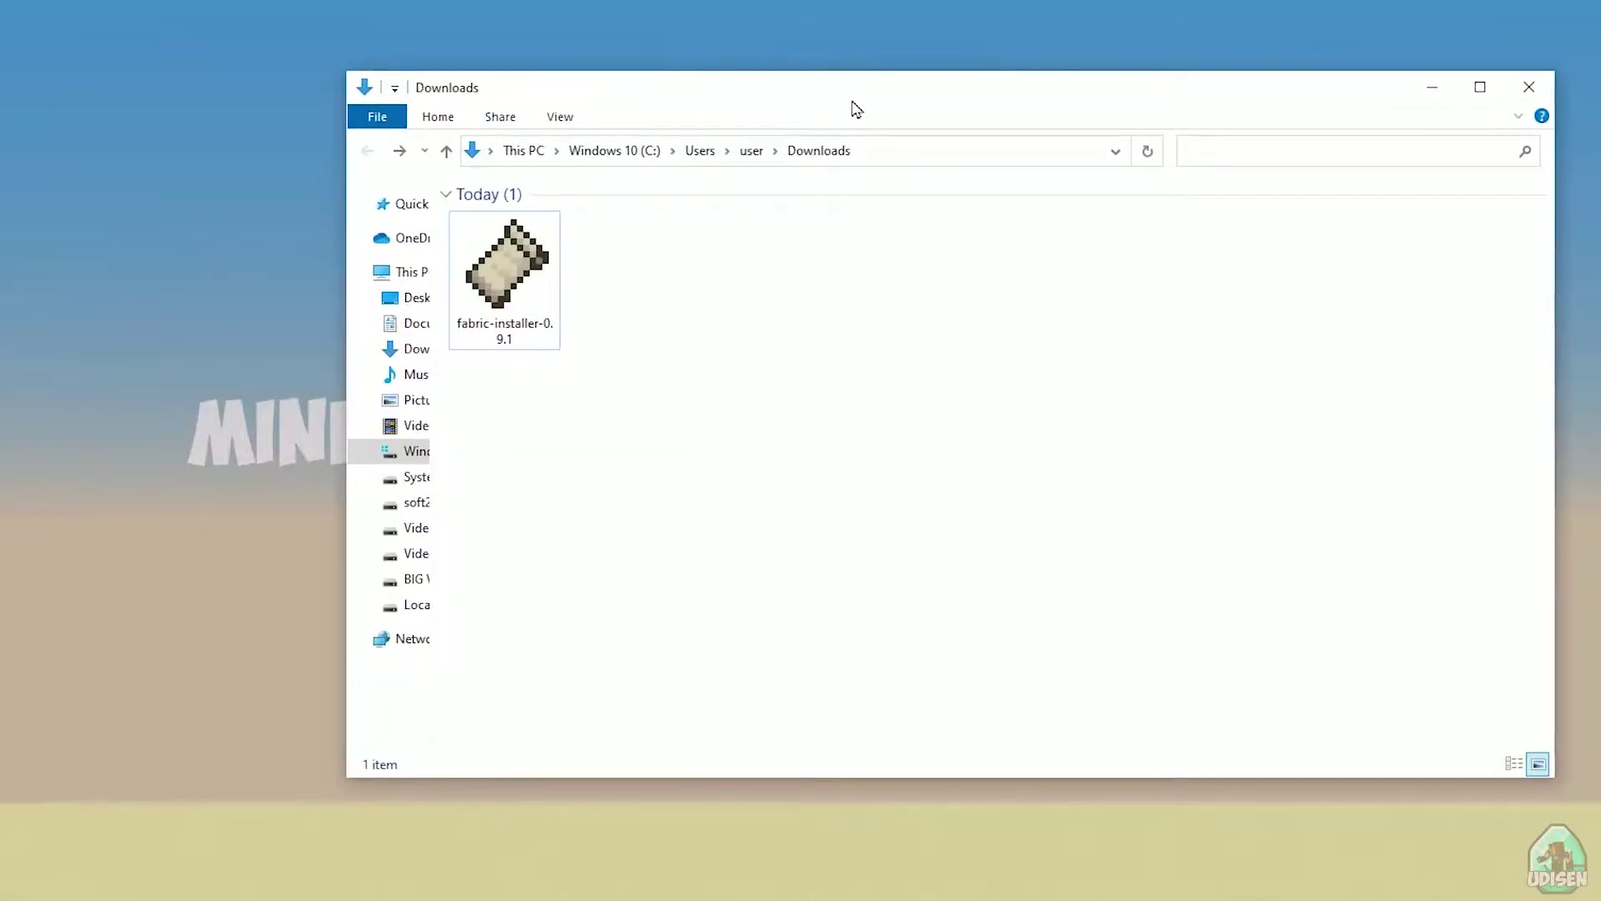
pyautogui.doubleClick(523, 267)
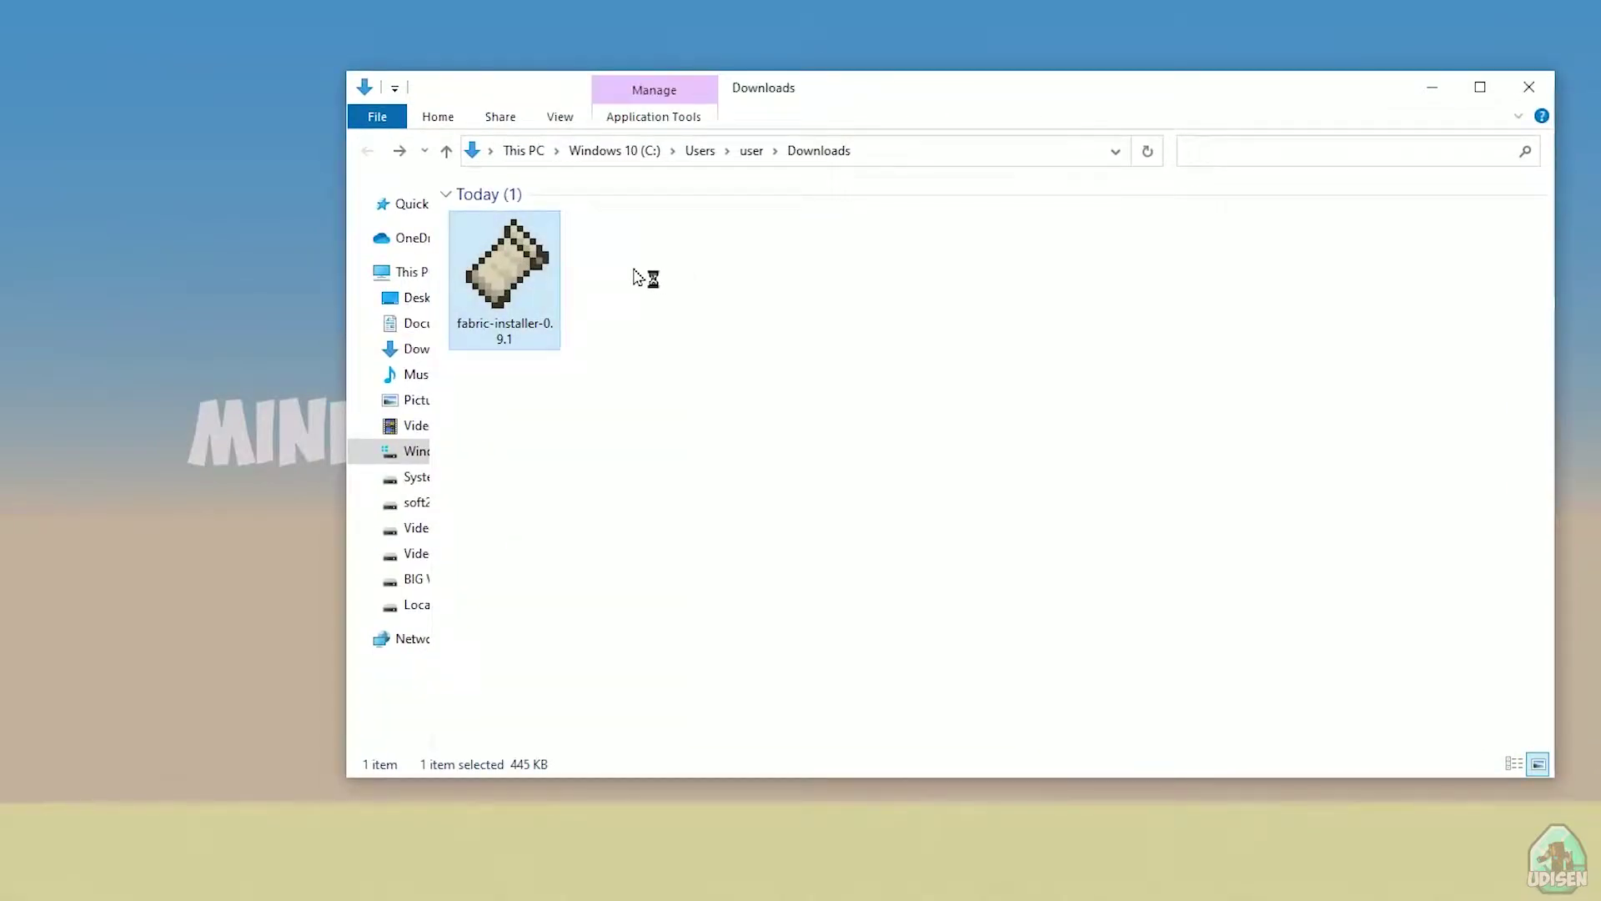
pyautogui.moveTo(812, 357); pyautogui.dragTo(875, 298)
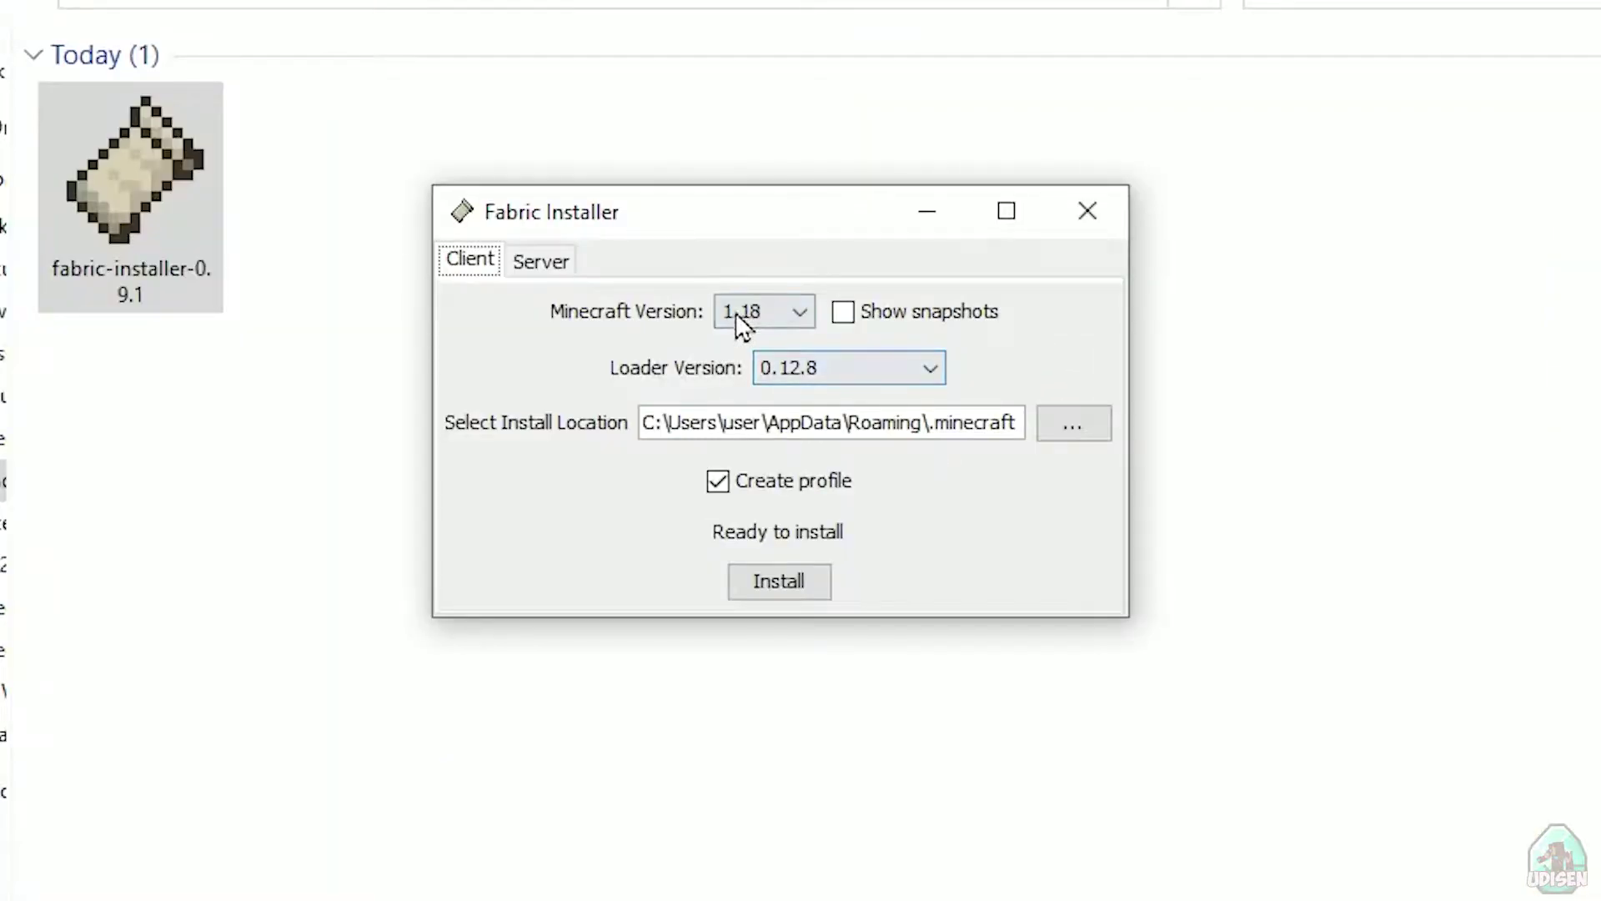
pyautogui.click(871, 347)
pyautogui.click(745, 310)
# Check the Server options, return to Client, and keep loader version 0.12.8
pyautogui.click(523, 264)
pyautogui.click(491, 264)
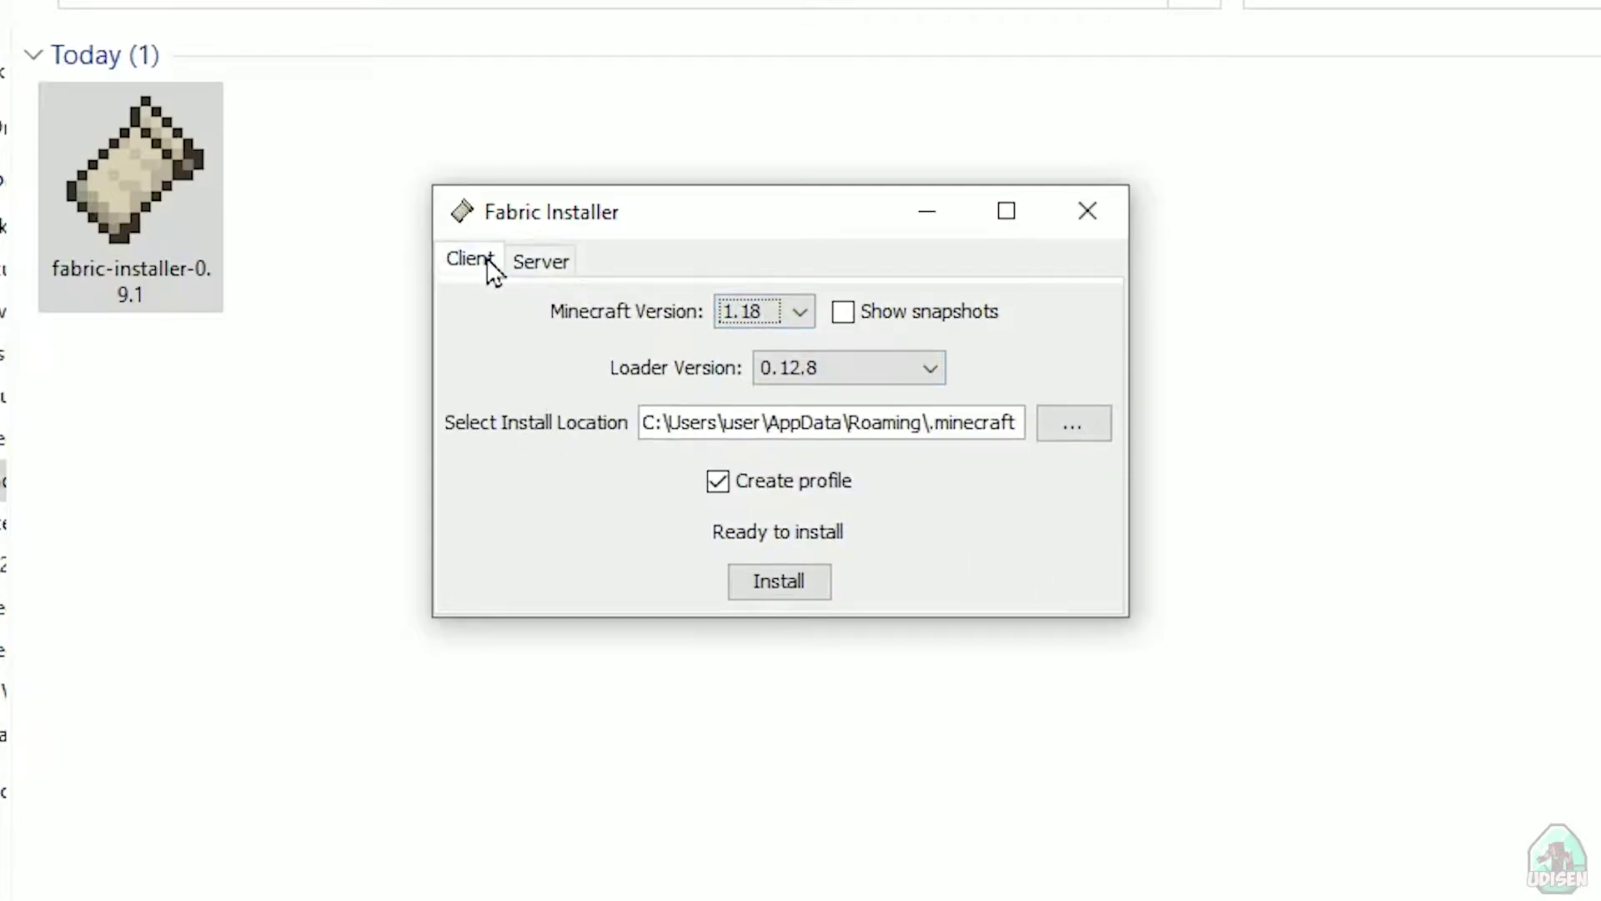
pyautogui.click(538, 265)
pyautogui.click(490, 265)
pyautogui.click(807, 371)
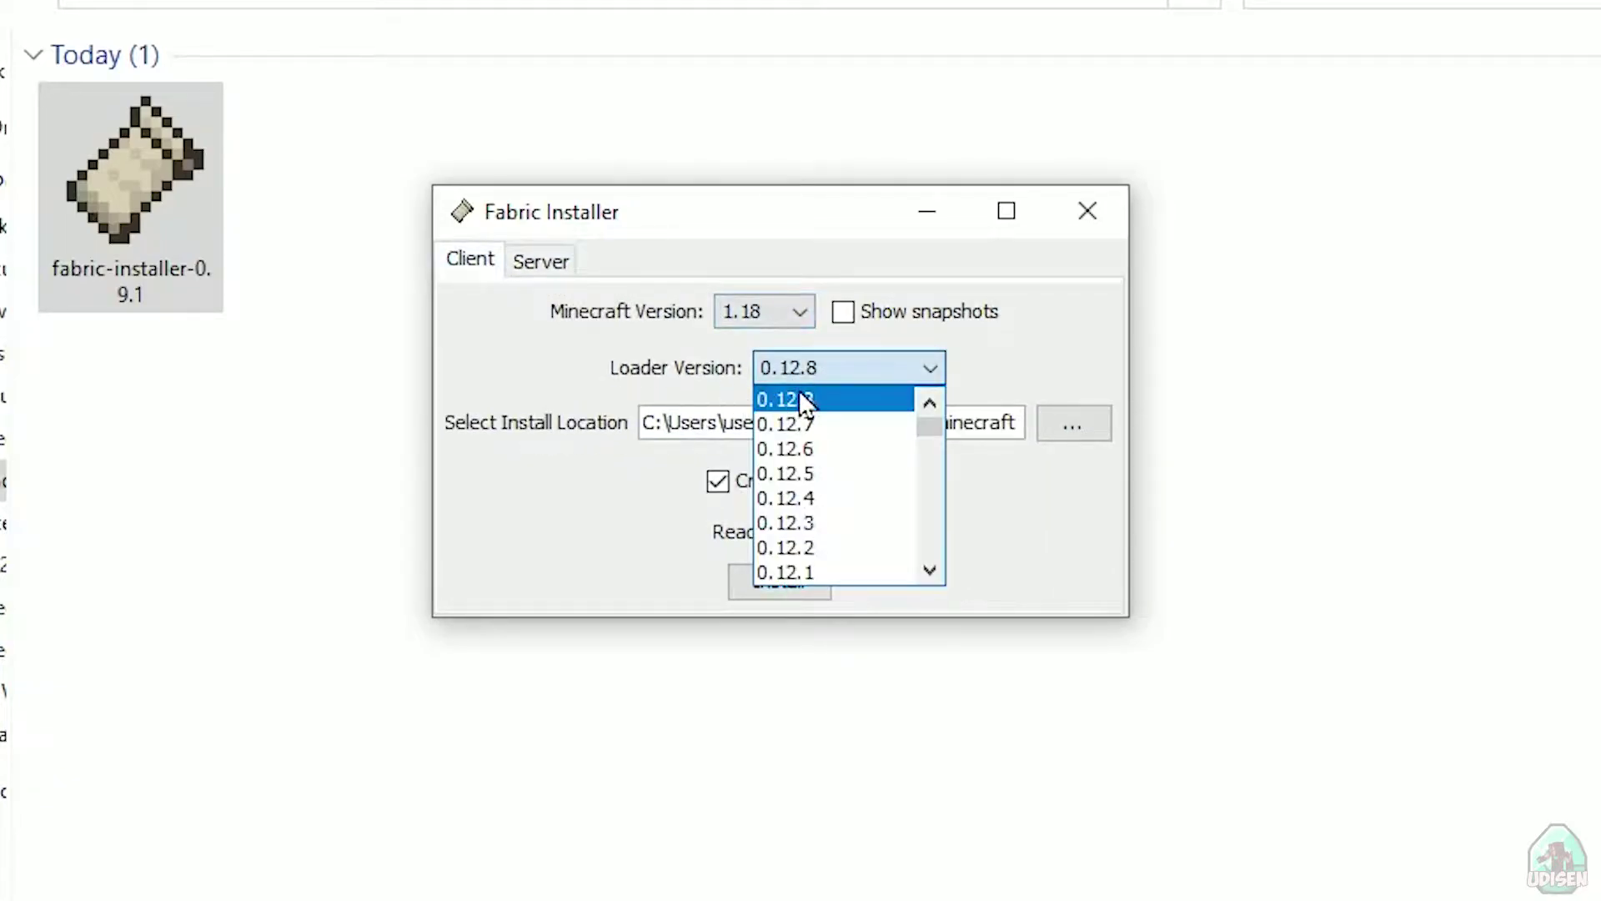
pyautogui.click(650, 350)
# Browse the Minecraft version list and keep version 1.18
pyautogui.click(762, 313)
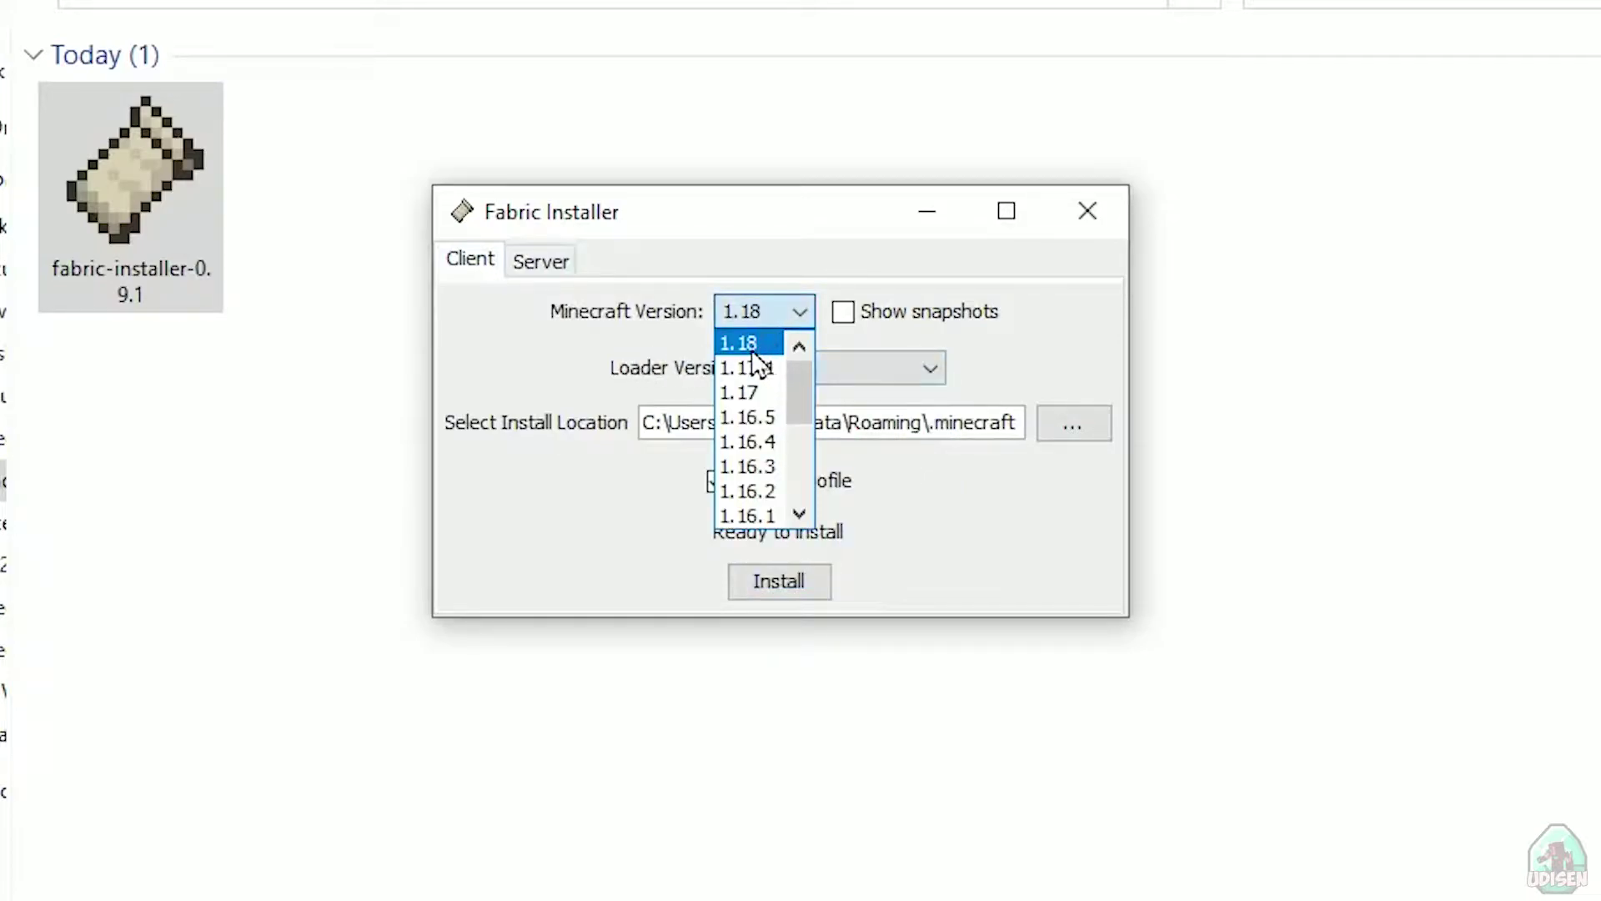
pyautogui.click(750, 344)
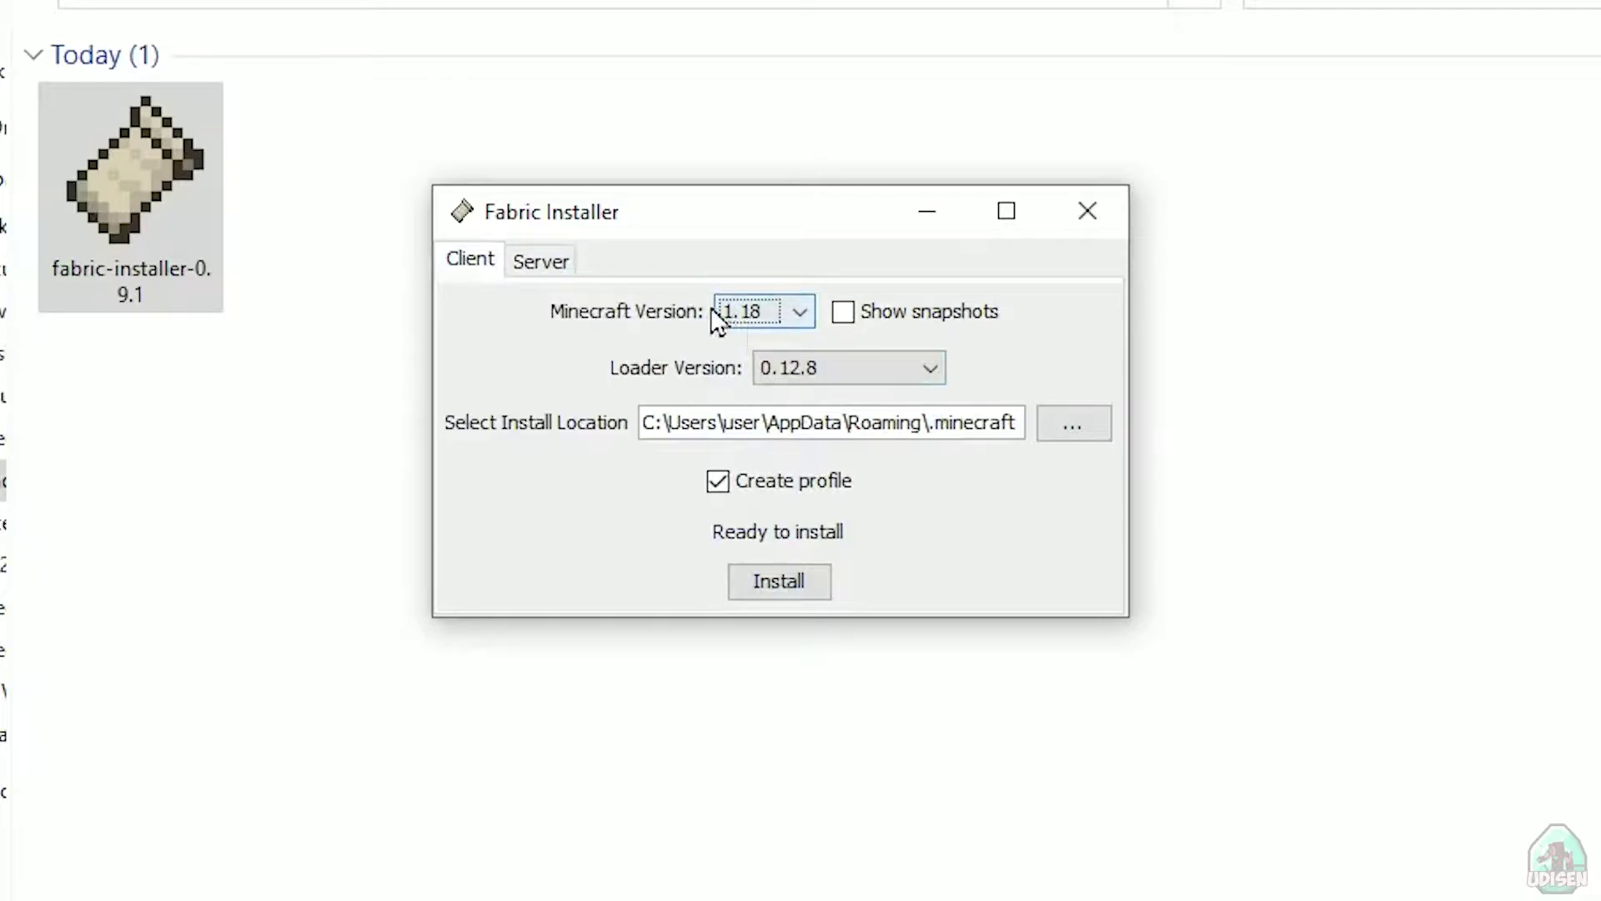
pyautogui.click(753, 321)
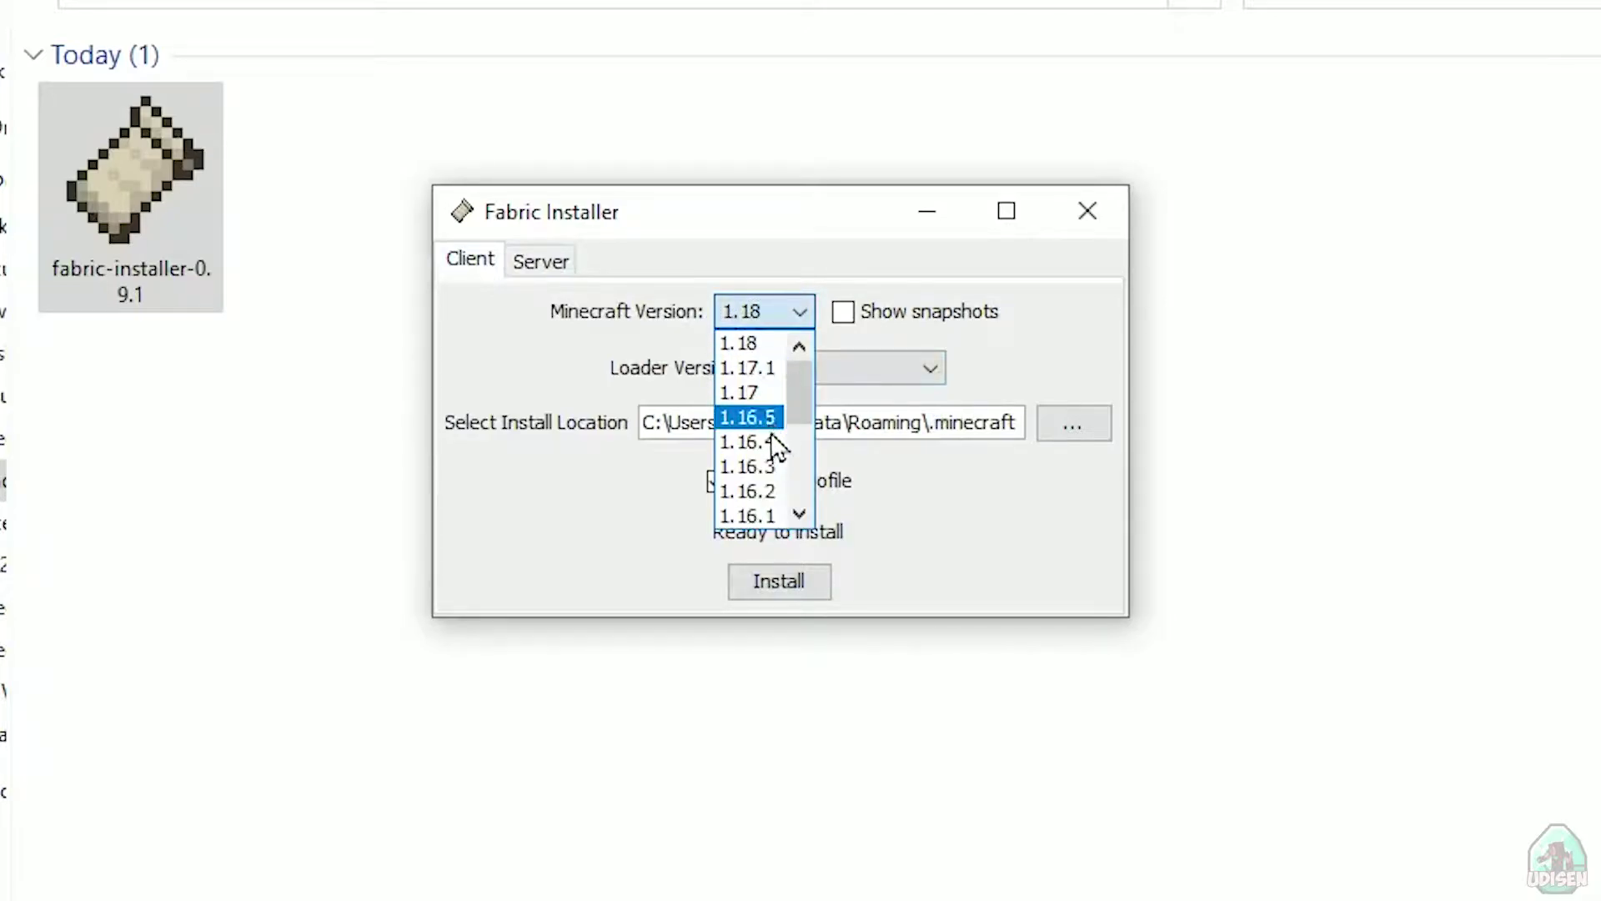
pyautogui.scroll(-3, 767, 433)
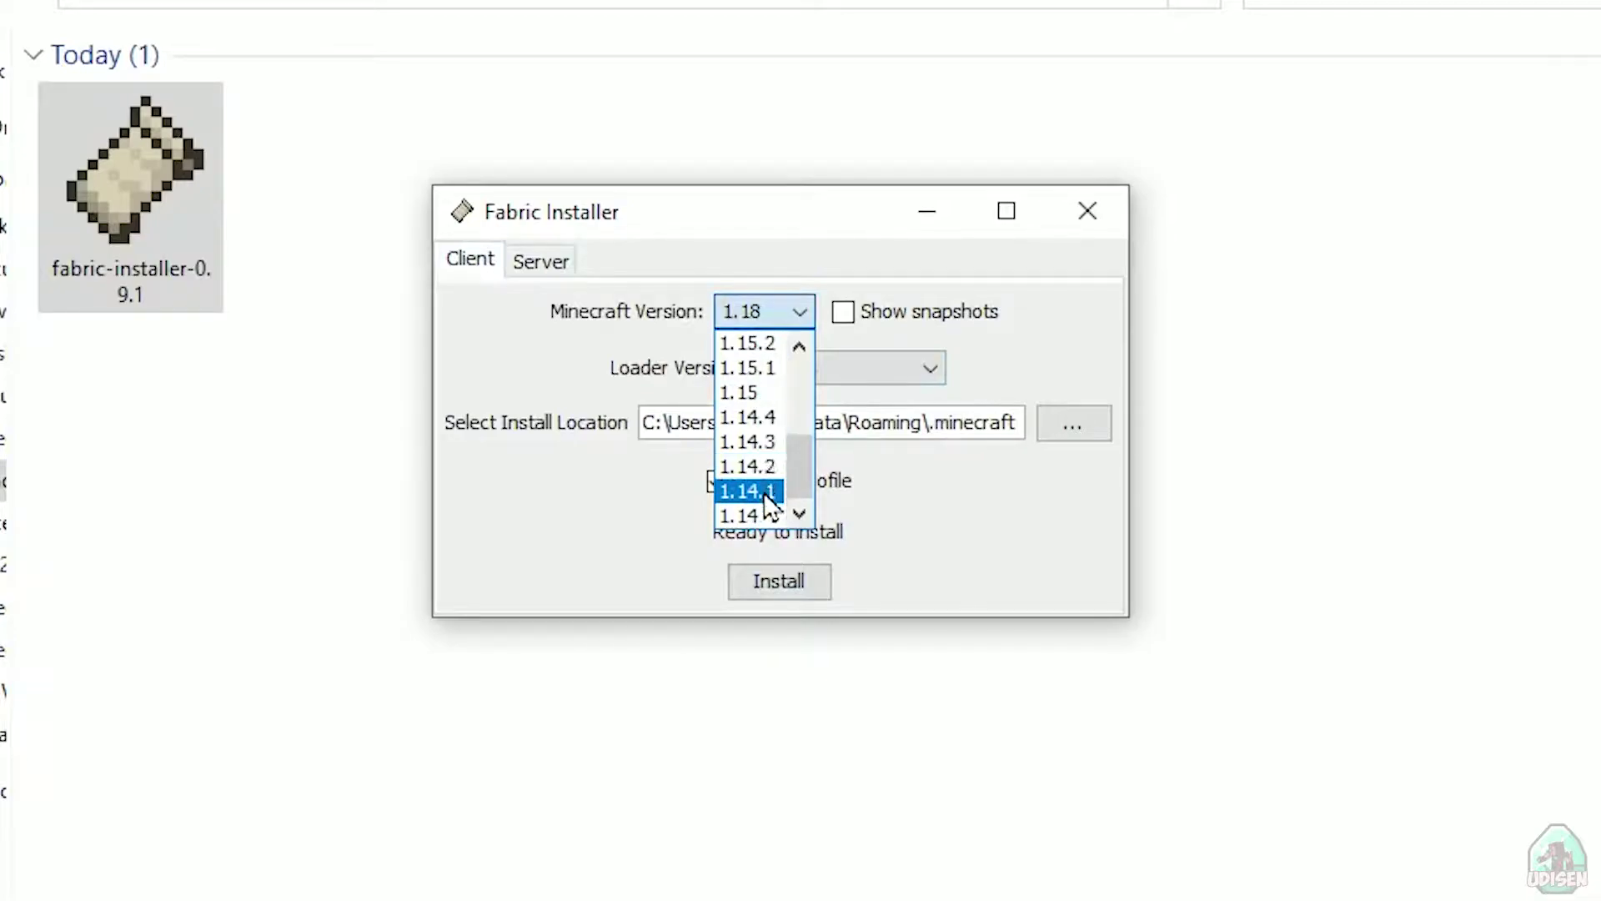
pyautogui.scroll(2, 772, 362)
pyautogui.scroll(2, 774, 372)
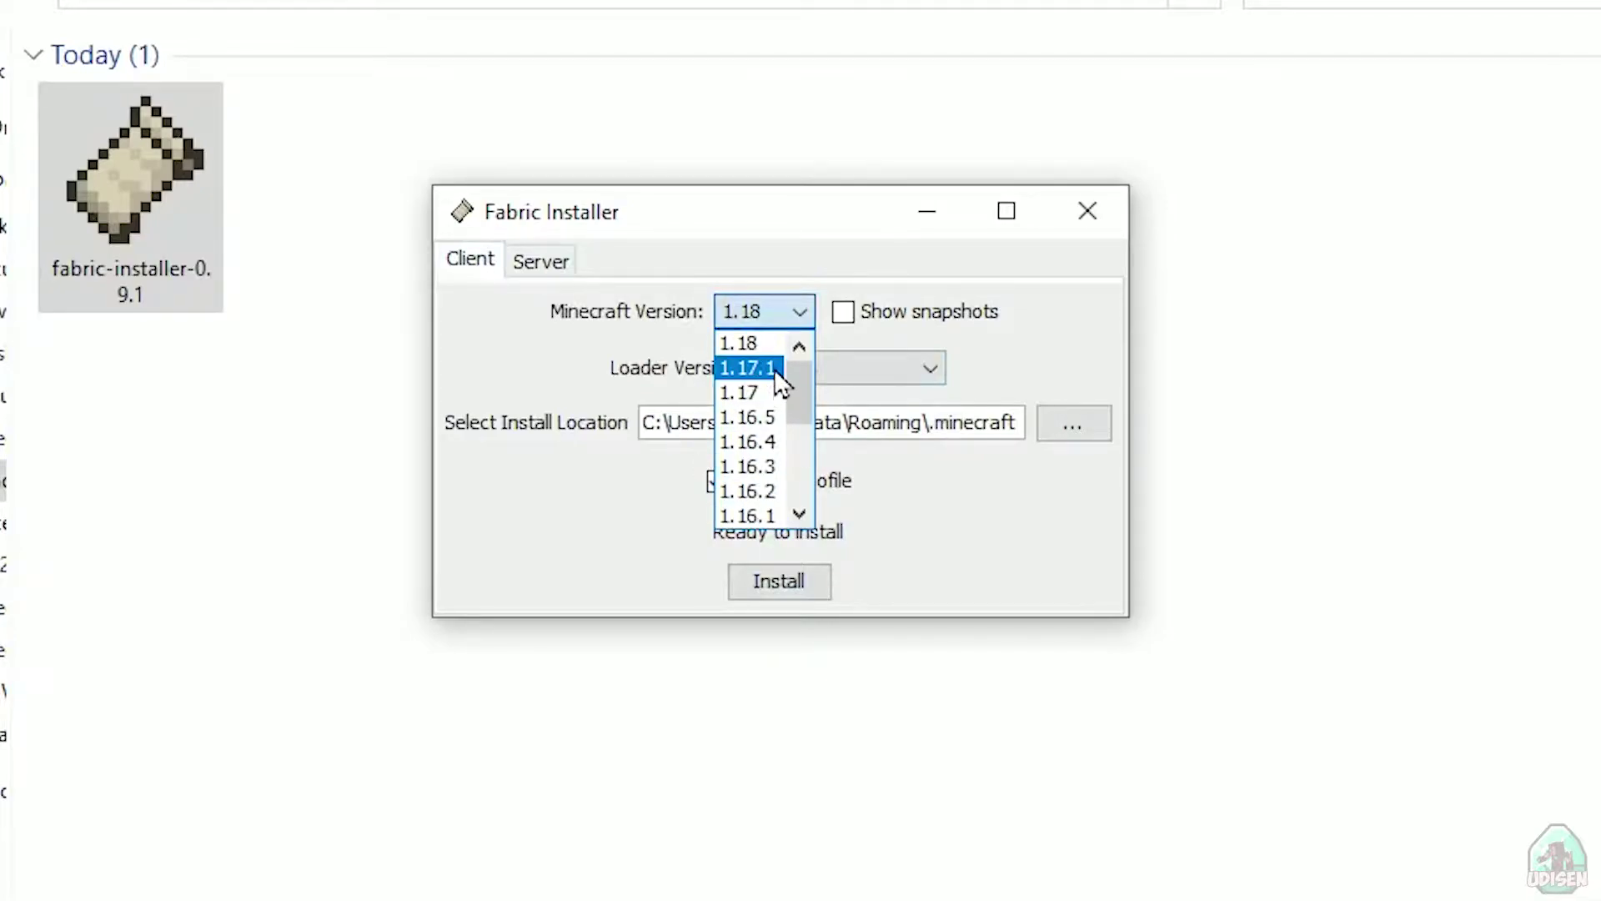
pyautogui.click(771, 346)
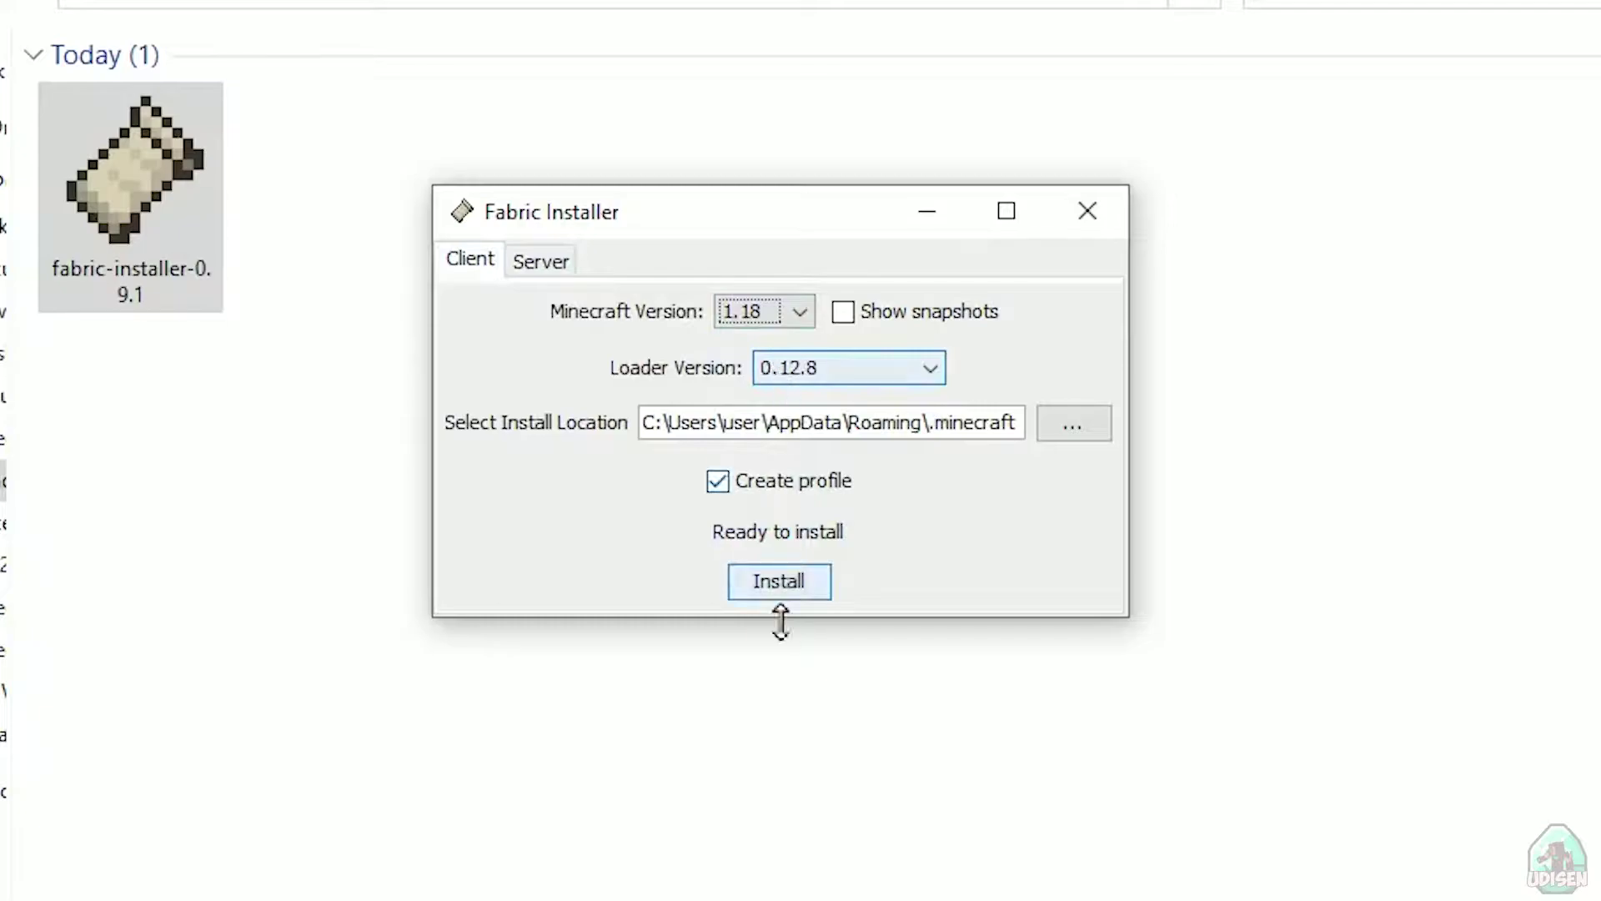
# Install Fabric Loader, dismiss the success message, and close the installer
pyautogui.click(765, 583)
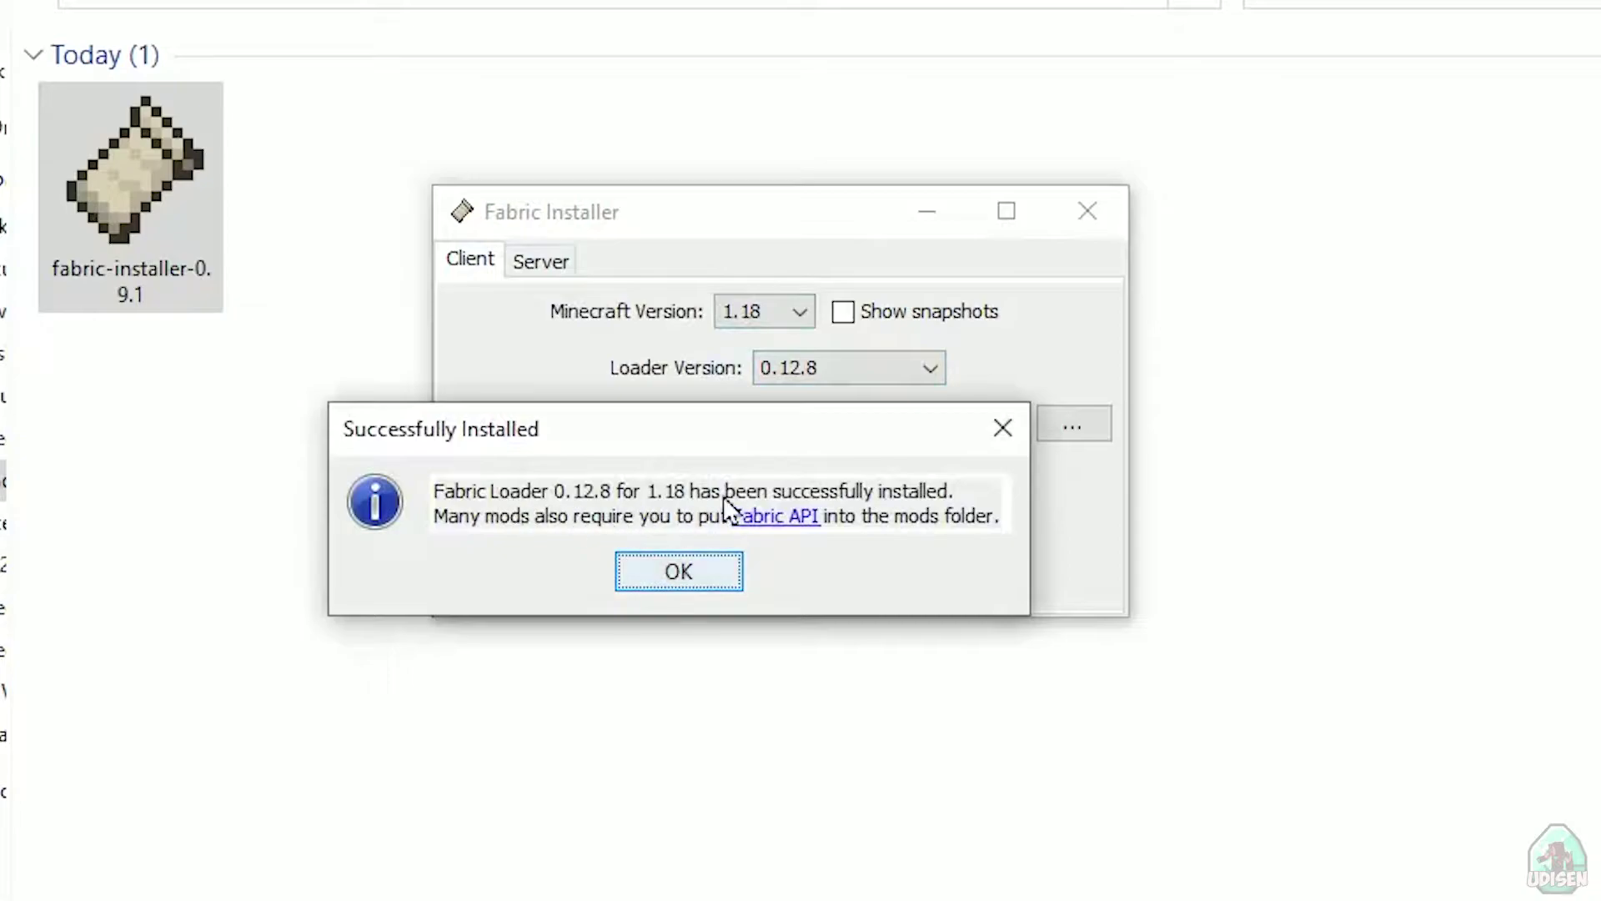
pyautogui.click(673, 574)
pyautogui.click(1089, 211)
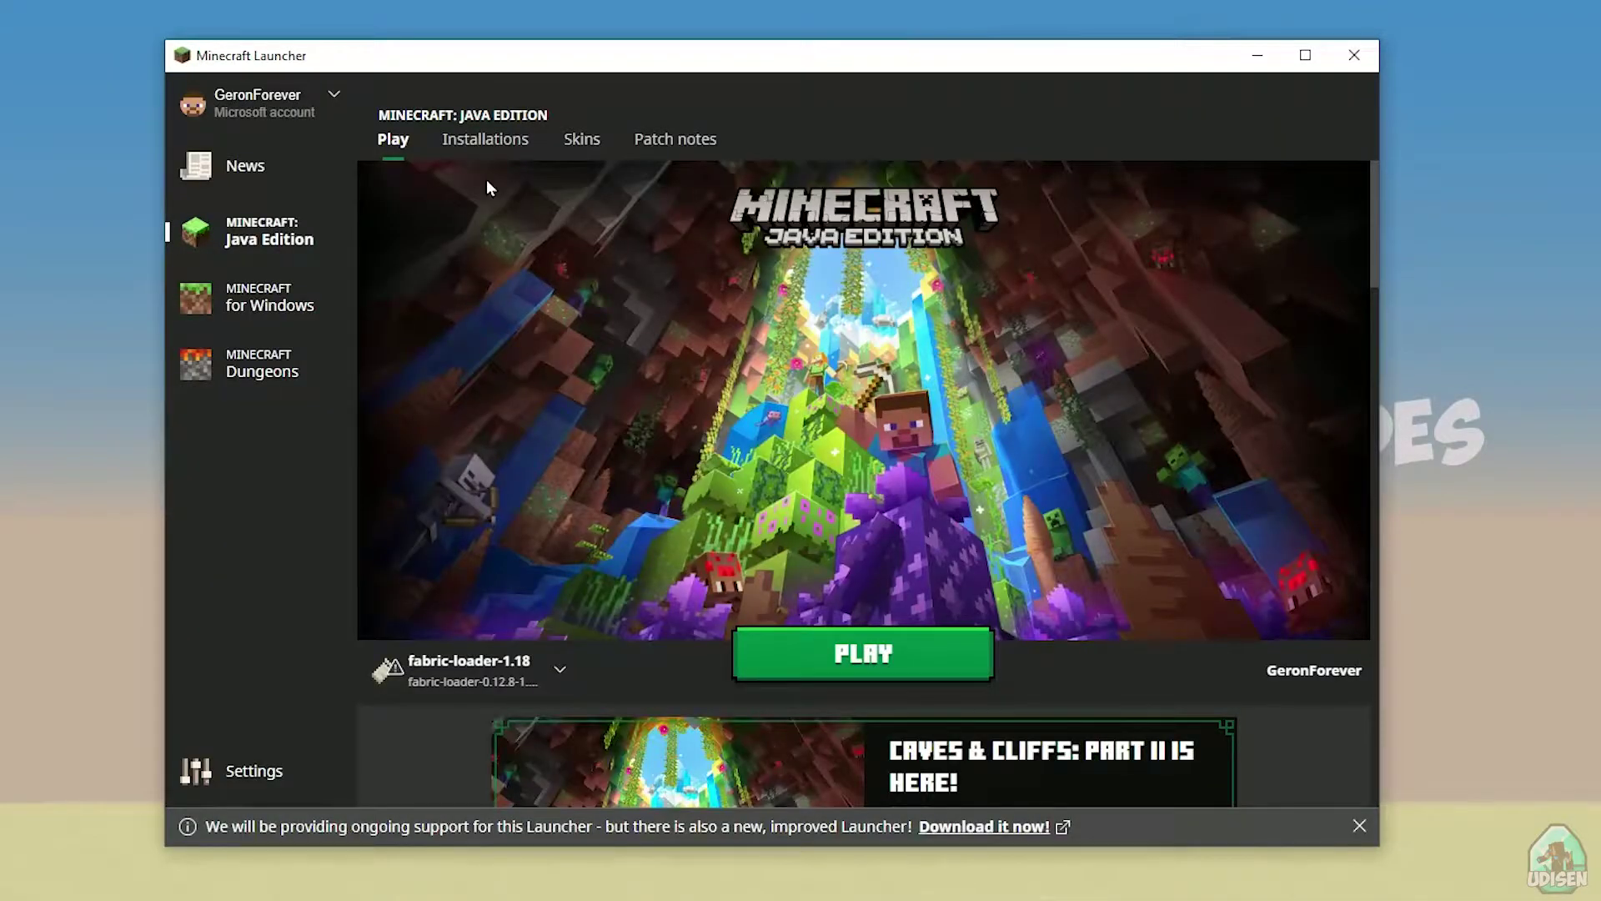
# Edit the fabric-loader-1.18 installation and enter 1280 as the resolution width
pyautogui.click(484, 140)
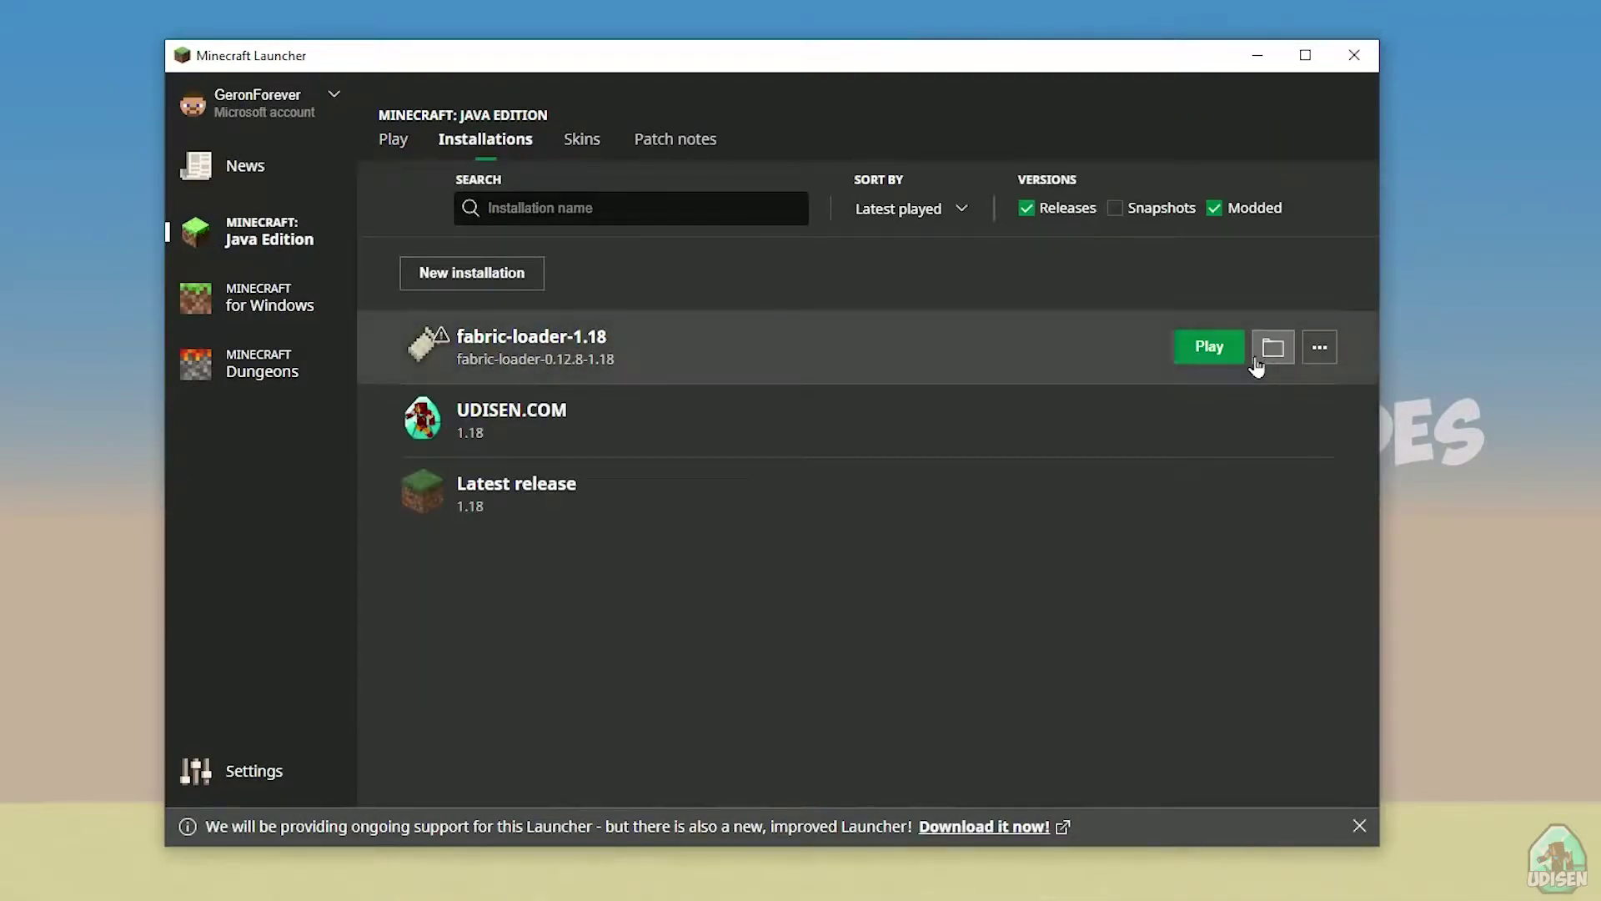
pyautogui.click(873, 351)
pyautogui.click(749, 573)
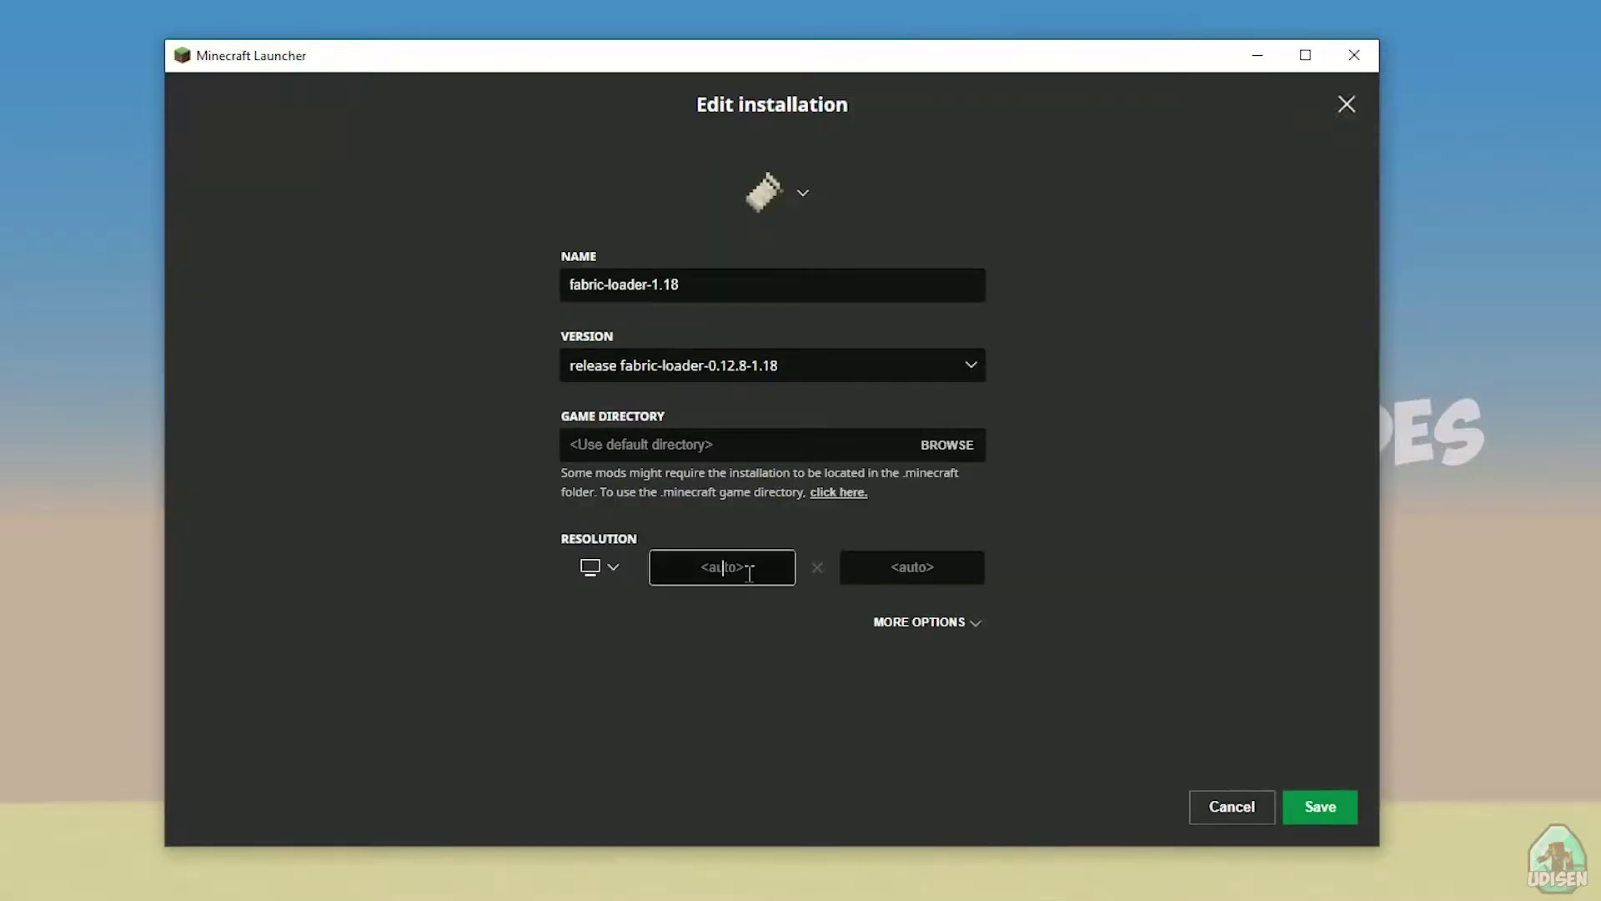
pyautogui.write('1280')
pyautogui.click(914, 567)
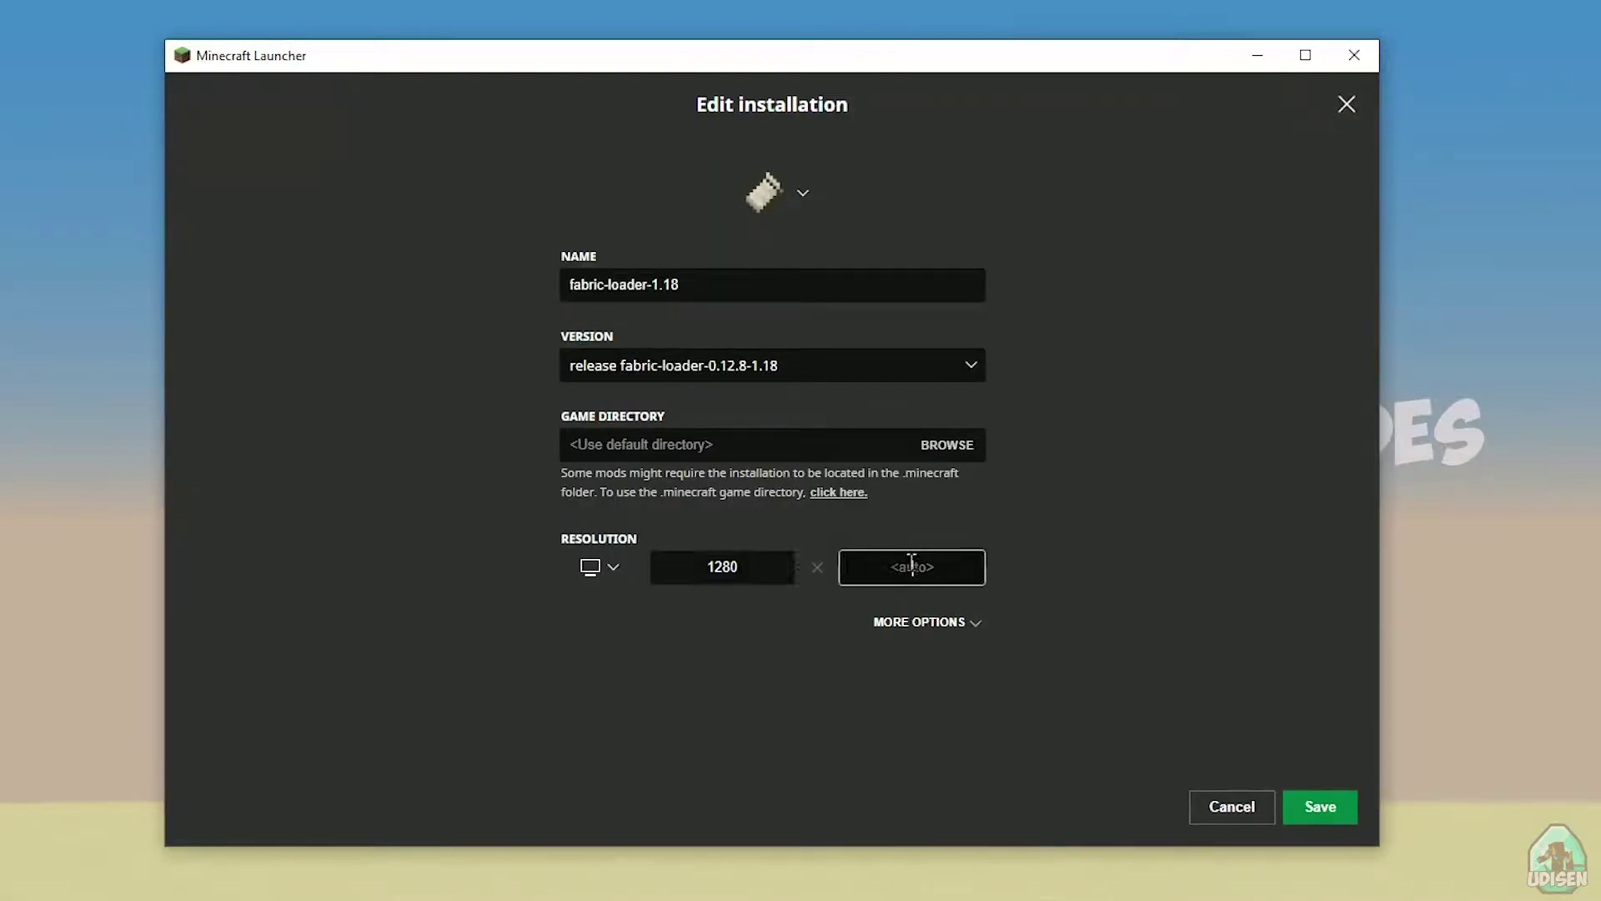
# Enter height 720, save the installation, and open its .minecraft game folder
pyautogui.write('720')
pyautogui.click(1328, 811)
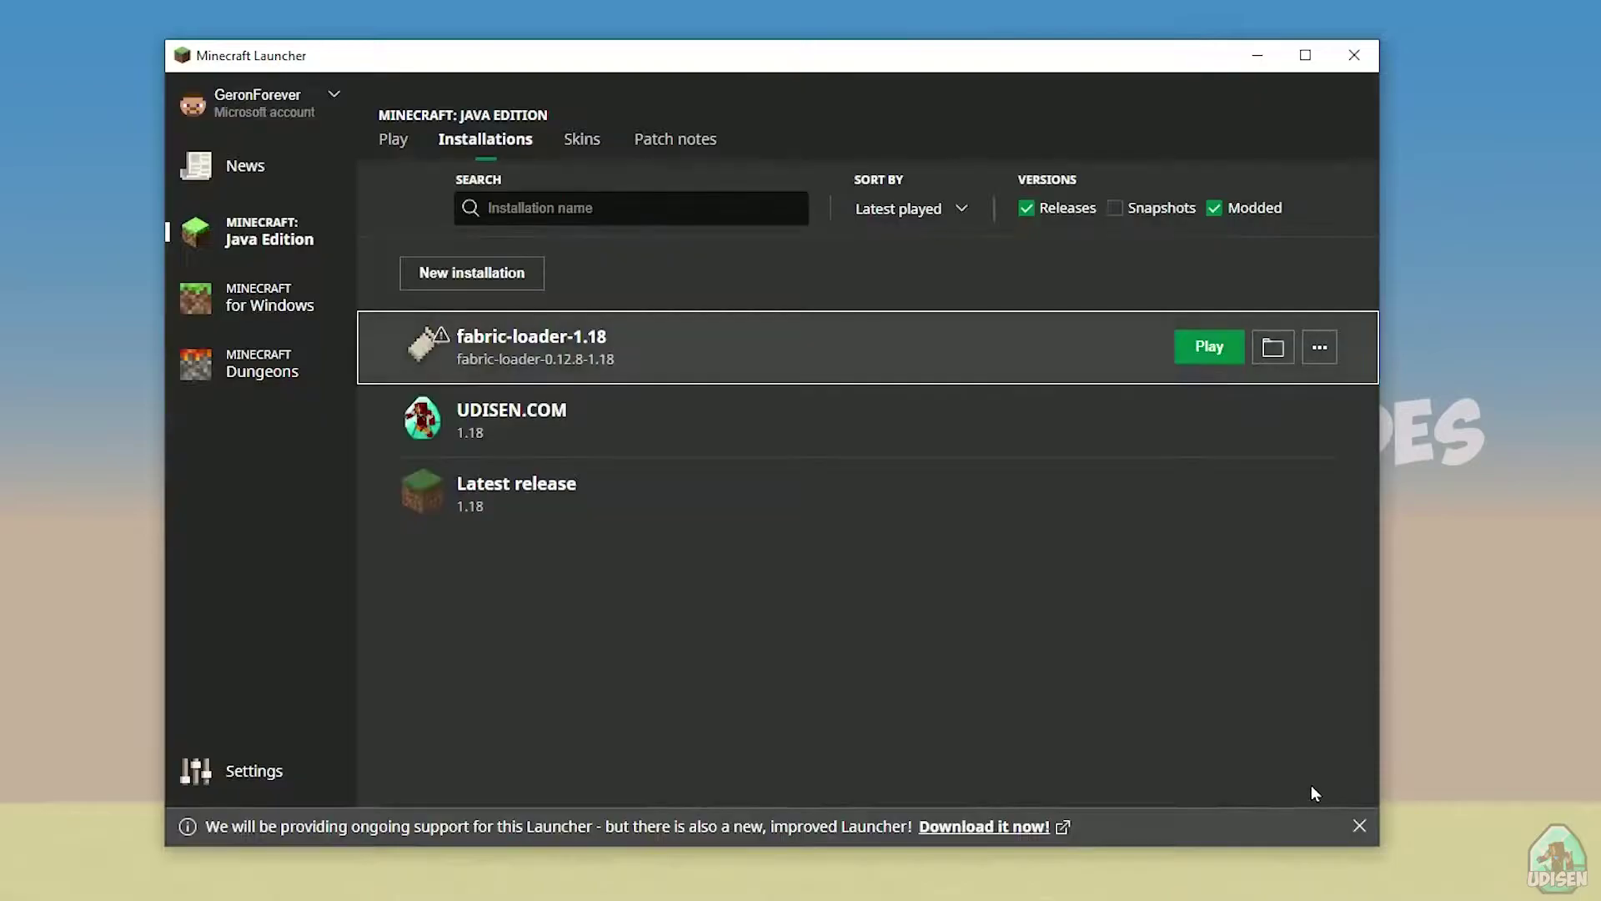
pyautogui.click(1273, 347)
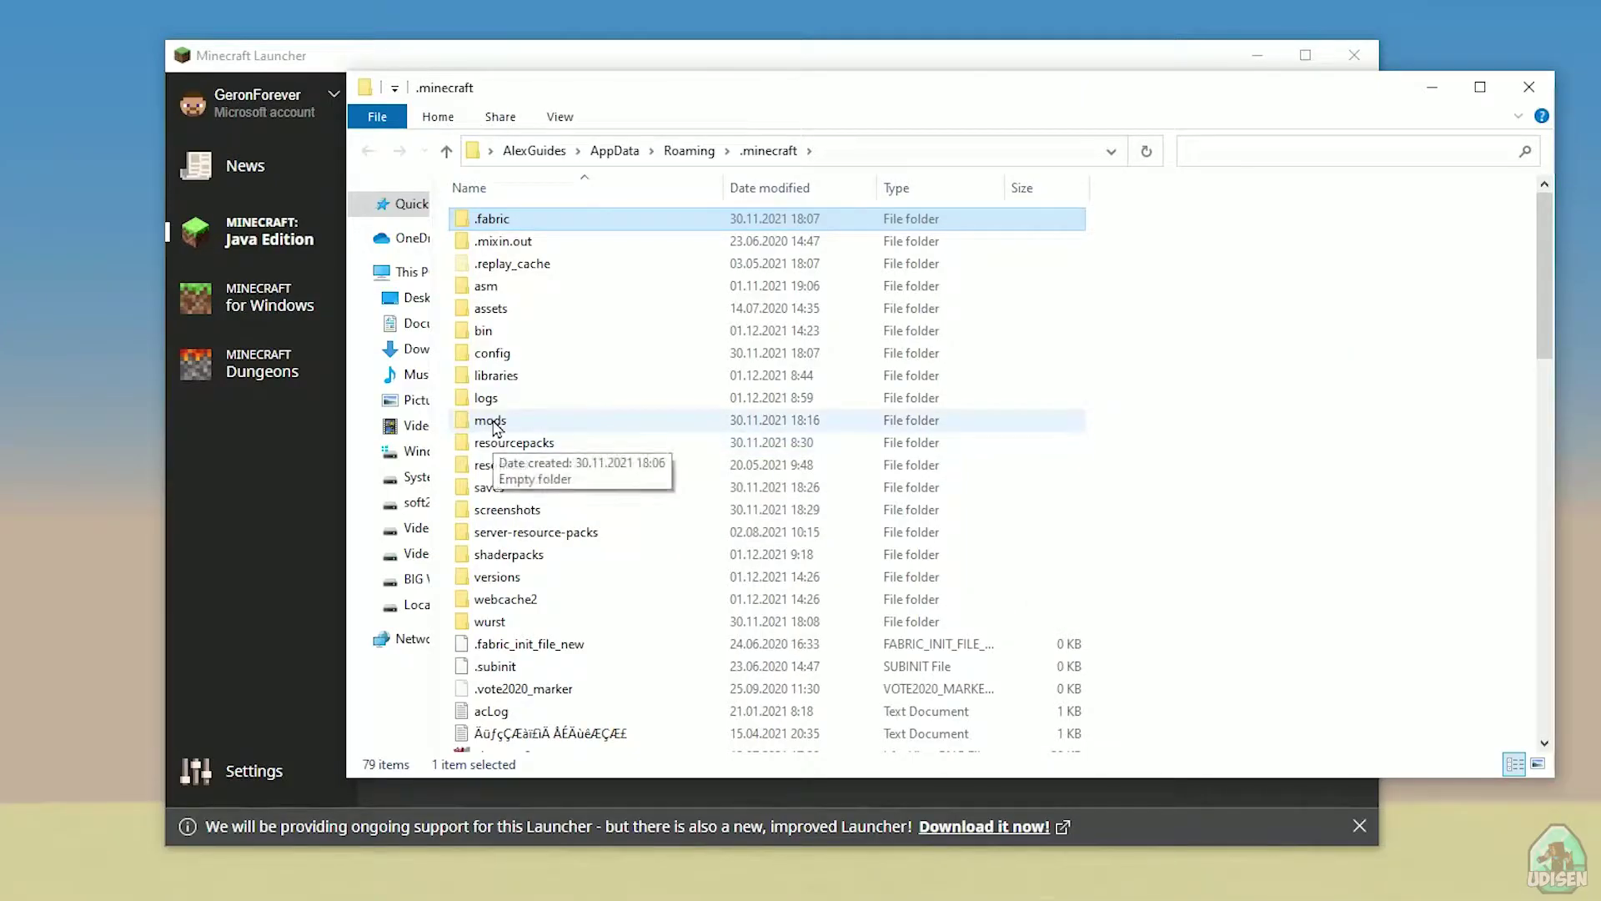
# Copy the prefab-fabric, fabric-api and cloth-config jar files into the mods folder
pyautogui.doubleClick(492, 422)
pyautogui.moveTo(691, 98); pyautogui.dragTo(383, 72)
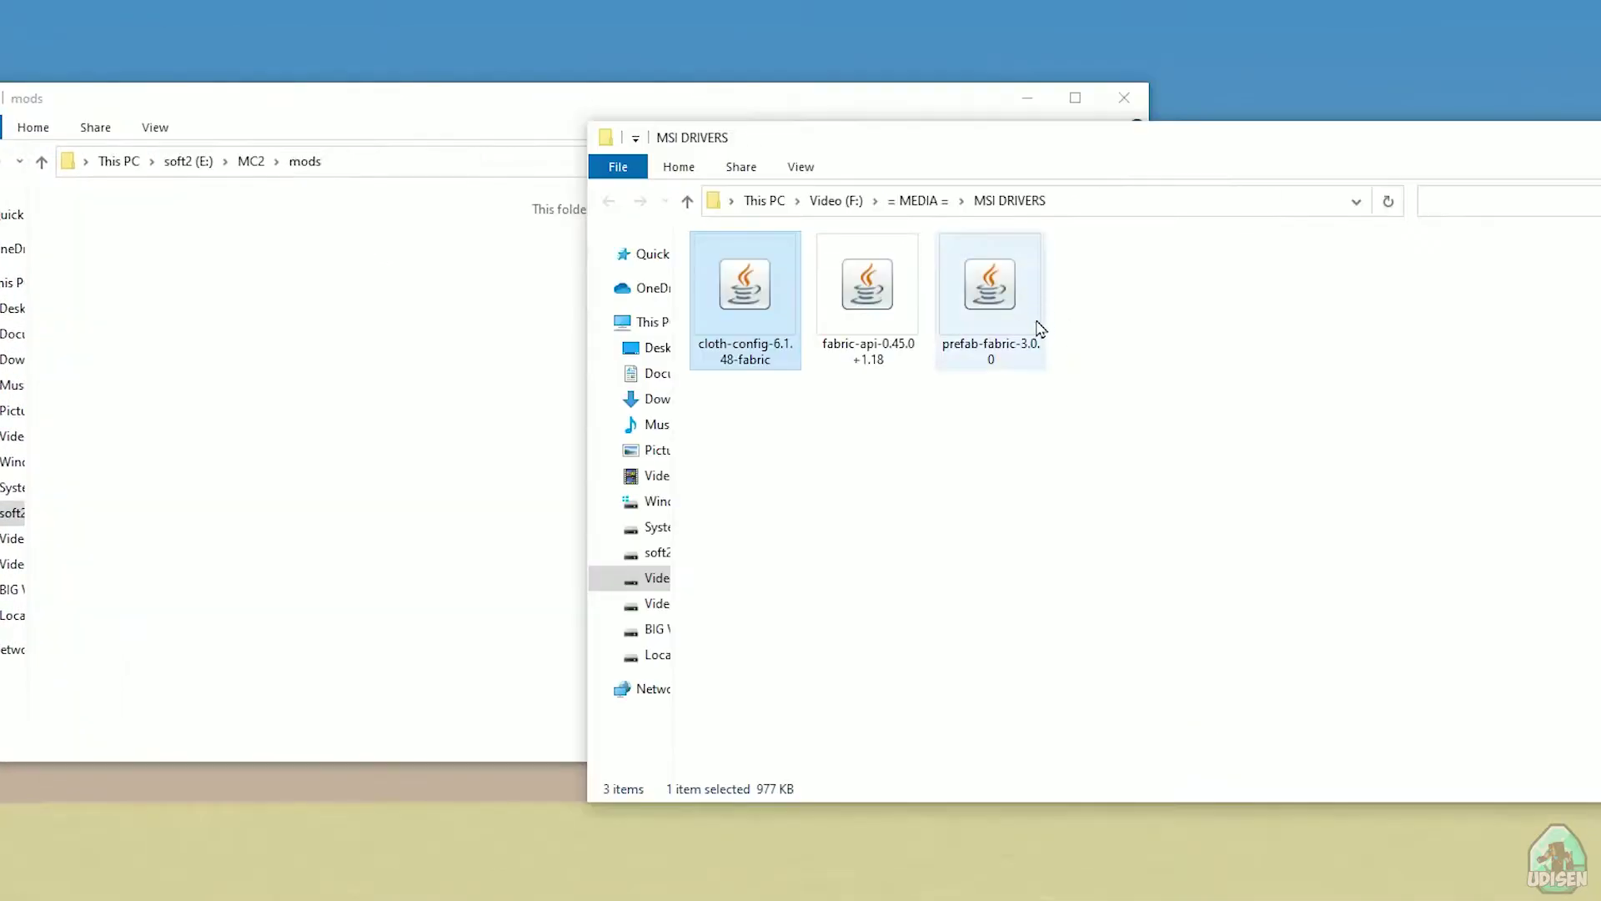
pyautogui.click(972, 314)
pyautogui.keyDown('ctrl'); pyautogui.click(867, 296); pyautogui.keyUp('ctrl')
pyautogui.keyDown('ctrl'); pyautogui.click(783, 282); pyautogui.keyUp('ctrl')
pyautogui.moveTo(783, 282); pyautogui.dragTo(190, 269)
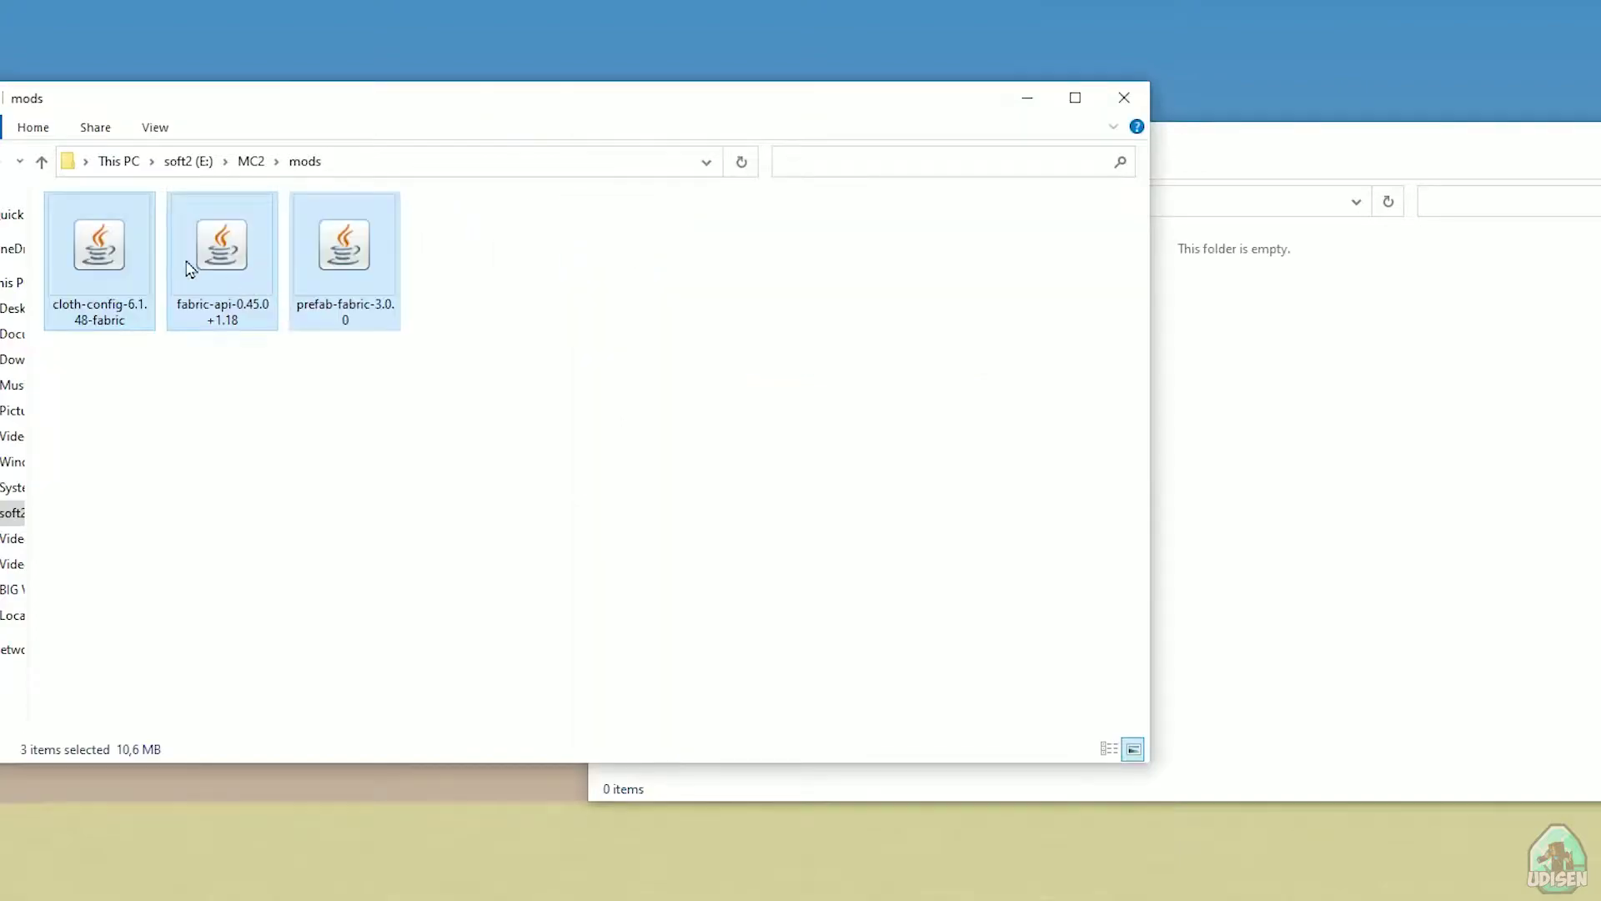
# Check each of the three copied mod files, then minimize the mods window
pyautogui.click(107, 244)
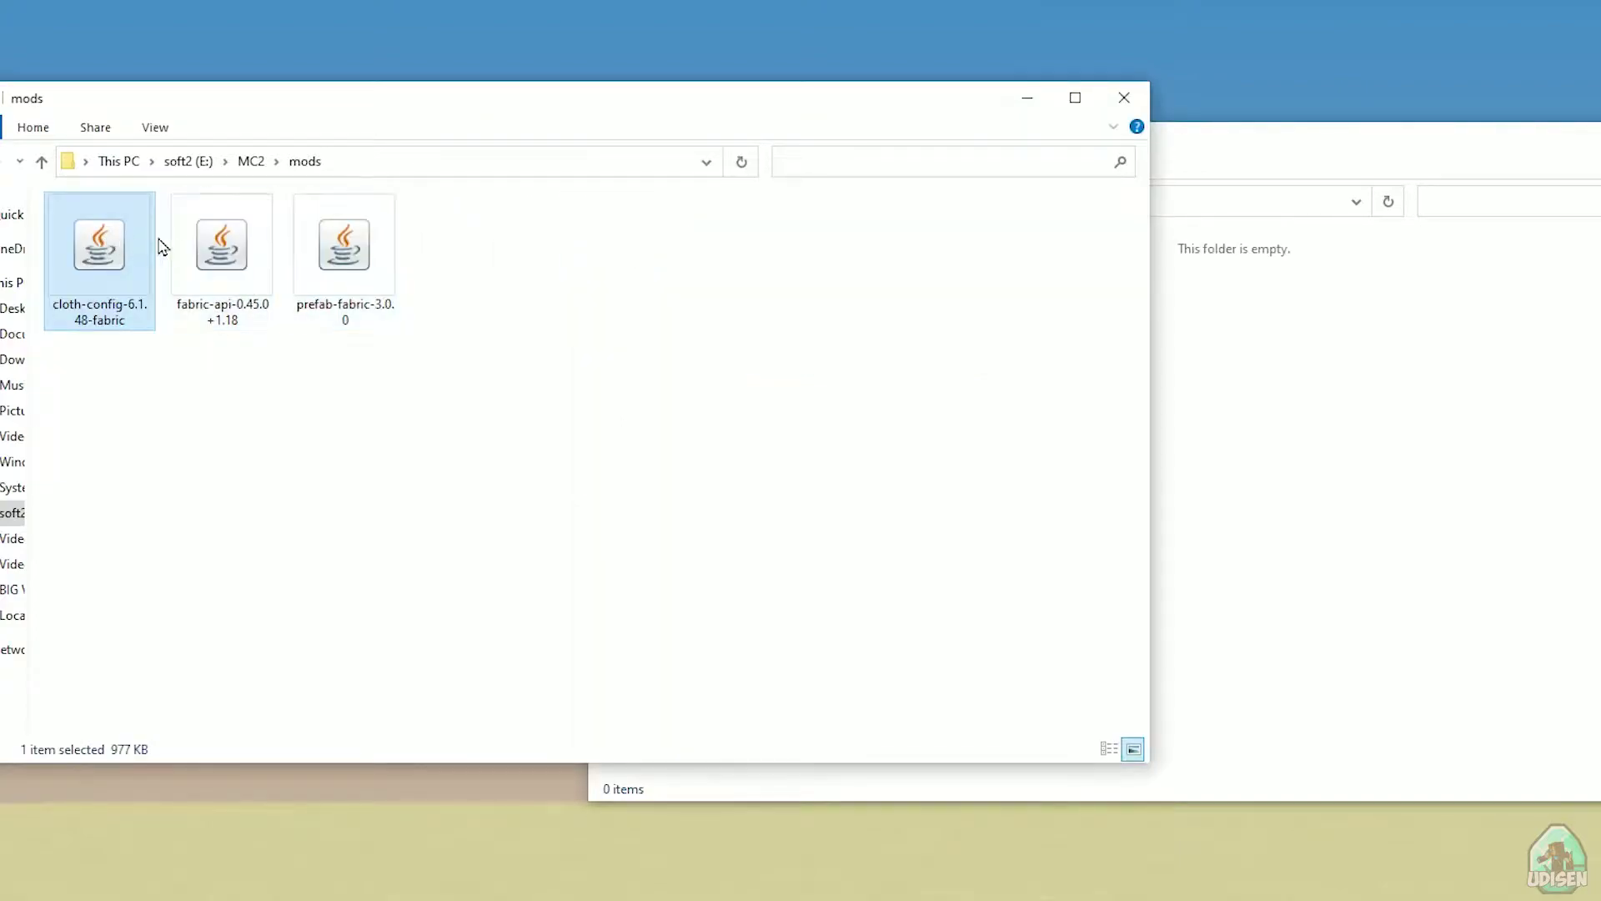
pyautogui.click(203, 245)
pyautogui.click(348, 252)
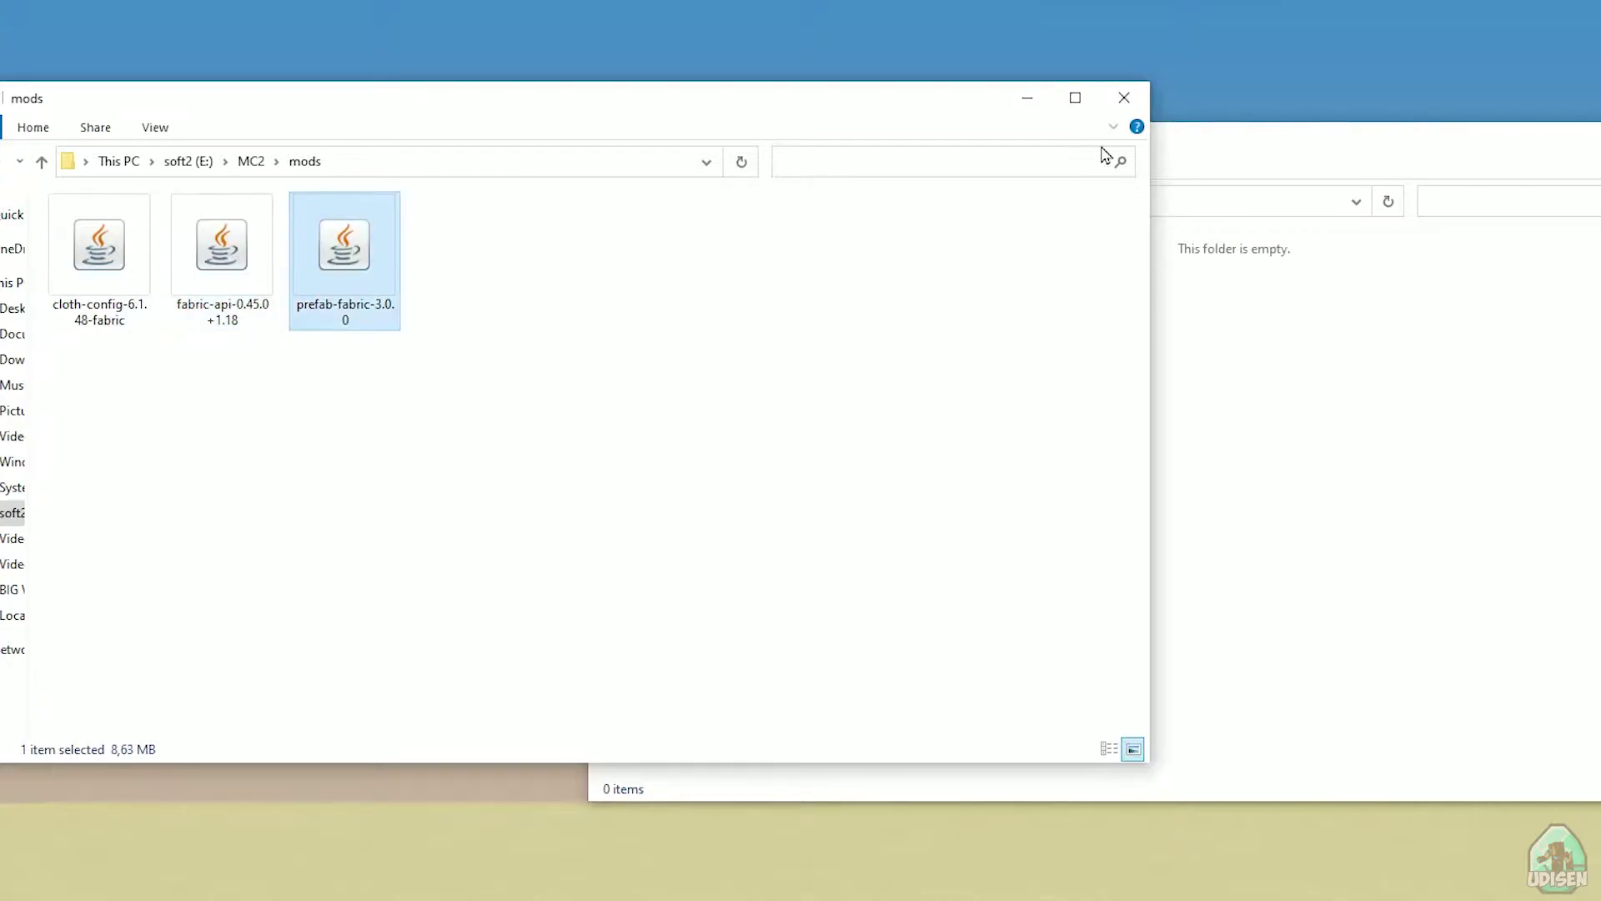
pyautogui.click(1028, 97)
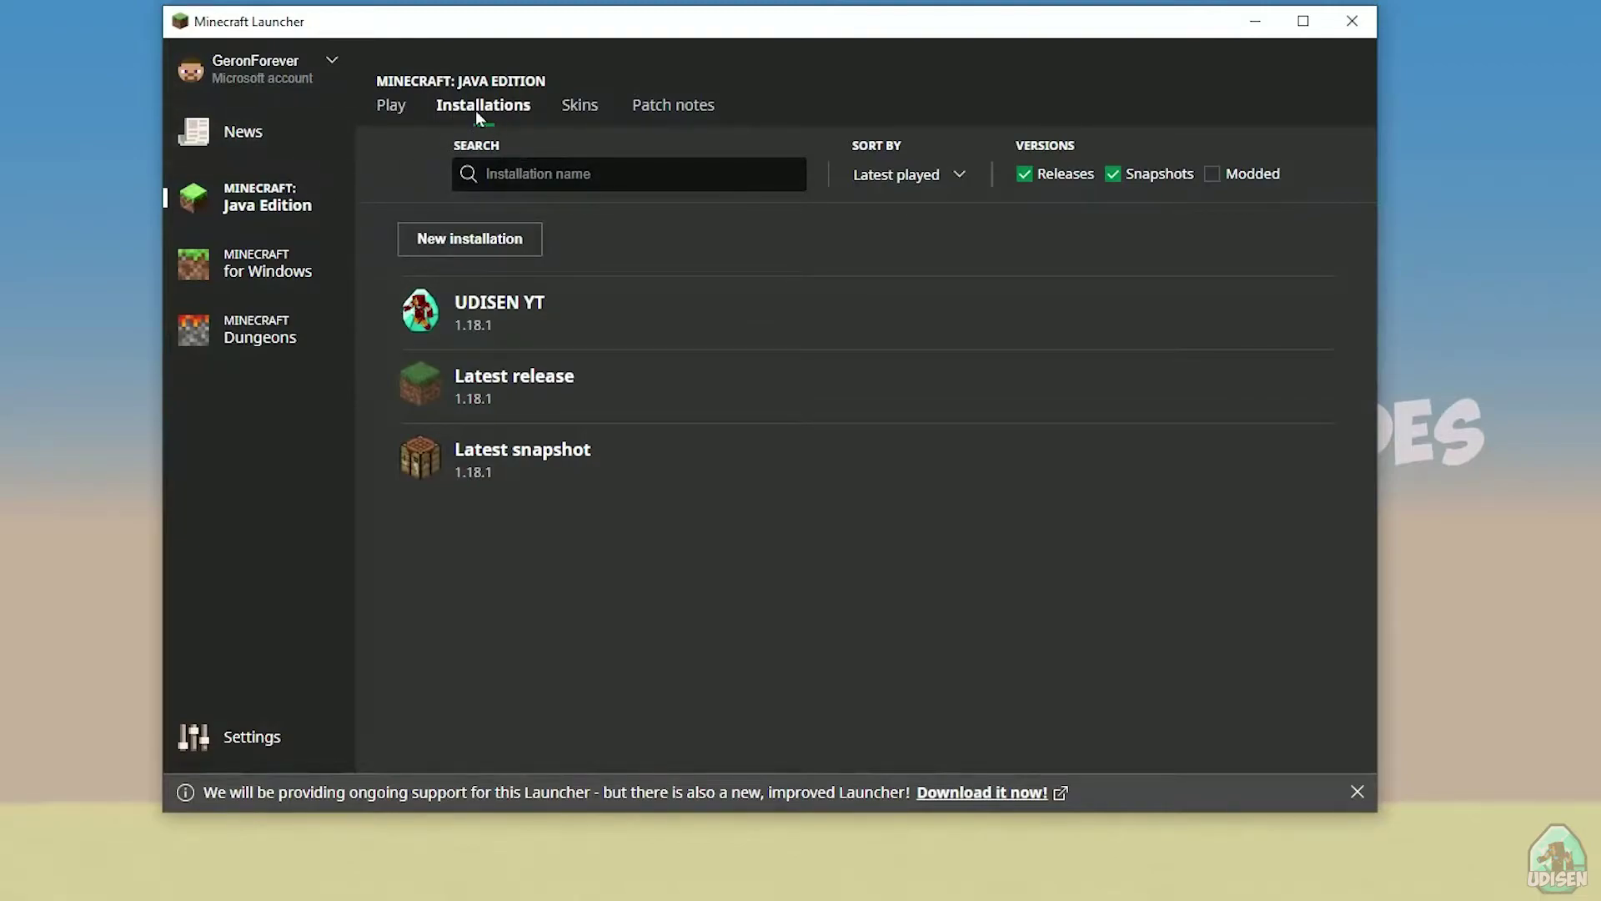
# Tick the Modded checkbox and open the fabric-loader-1.18.1 installation's settings
pyautogui.click(1231, 176)
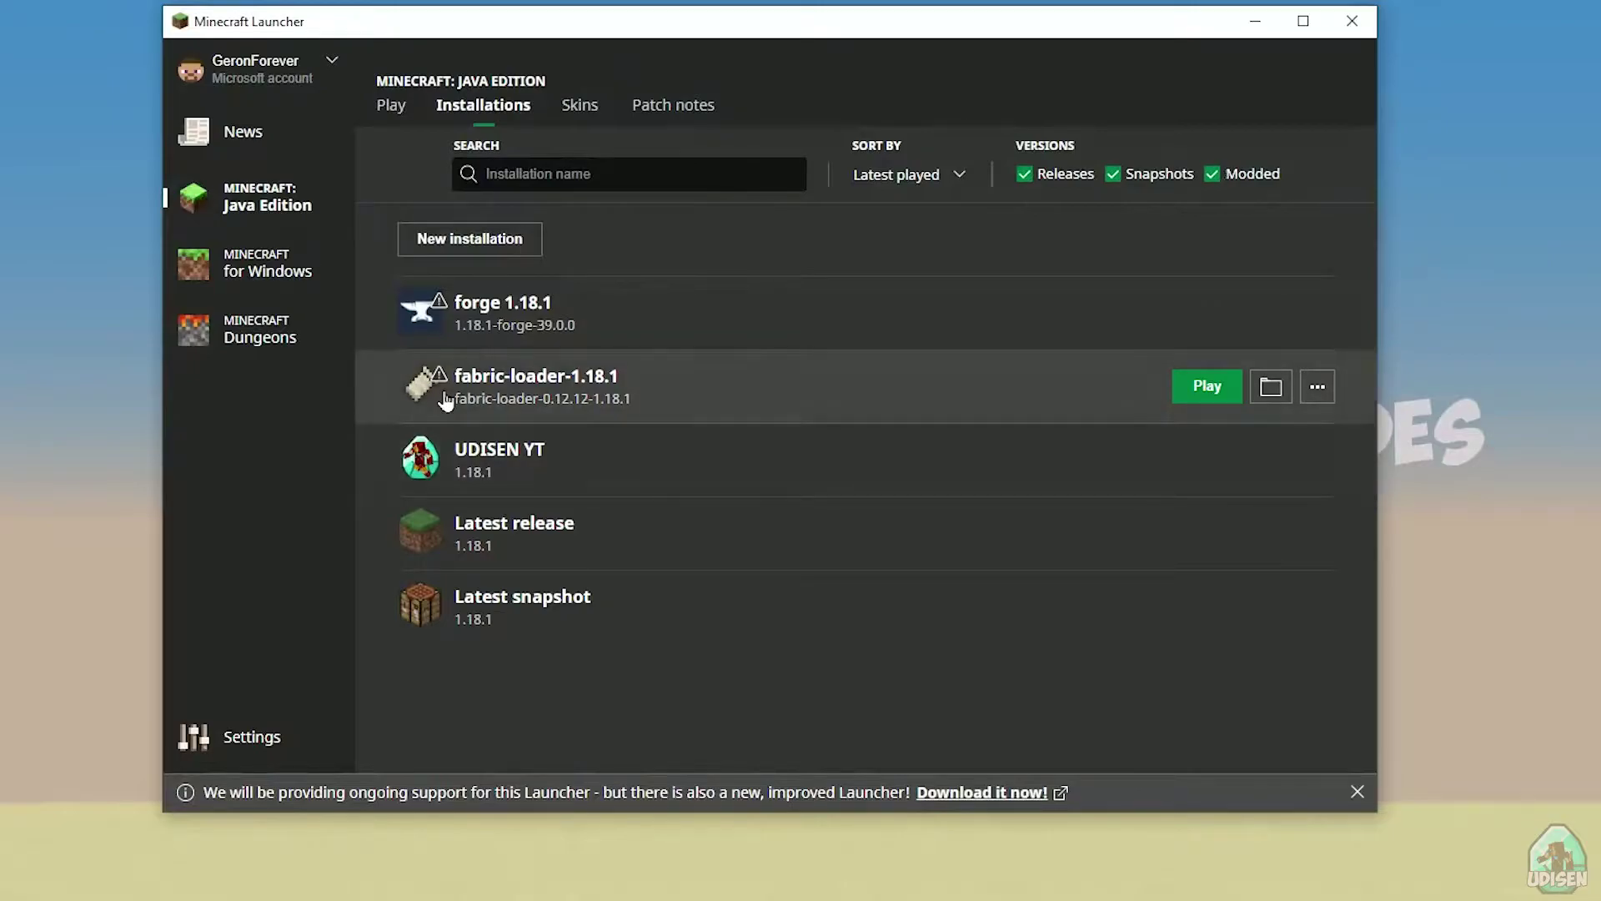
pyautogui.click(445, 401)
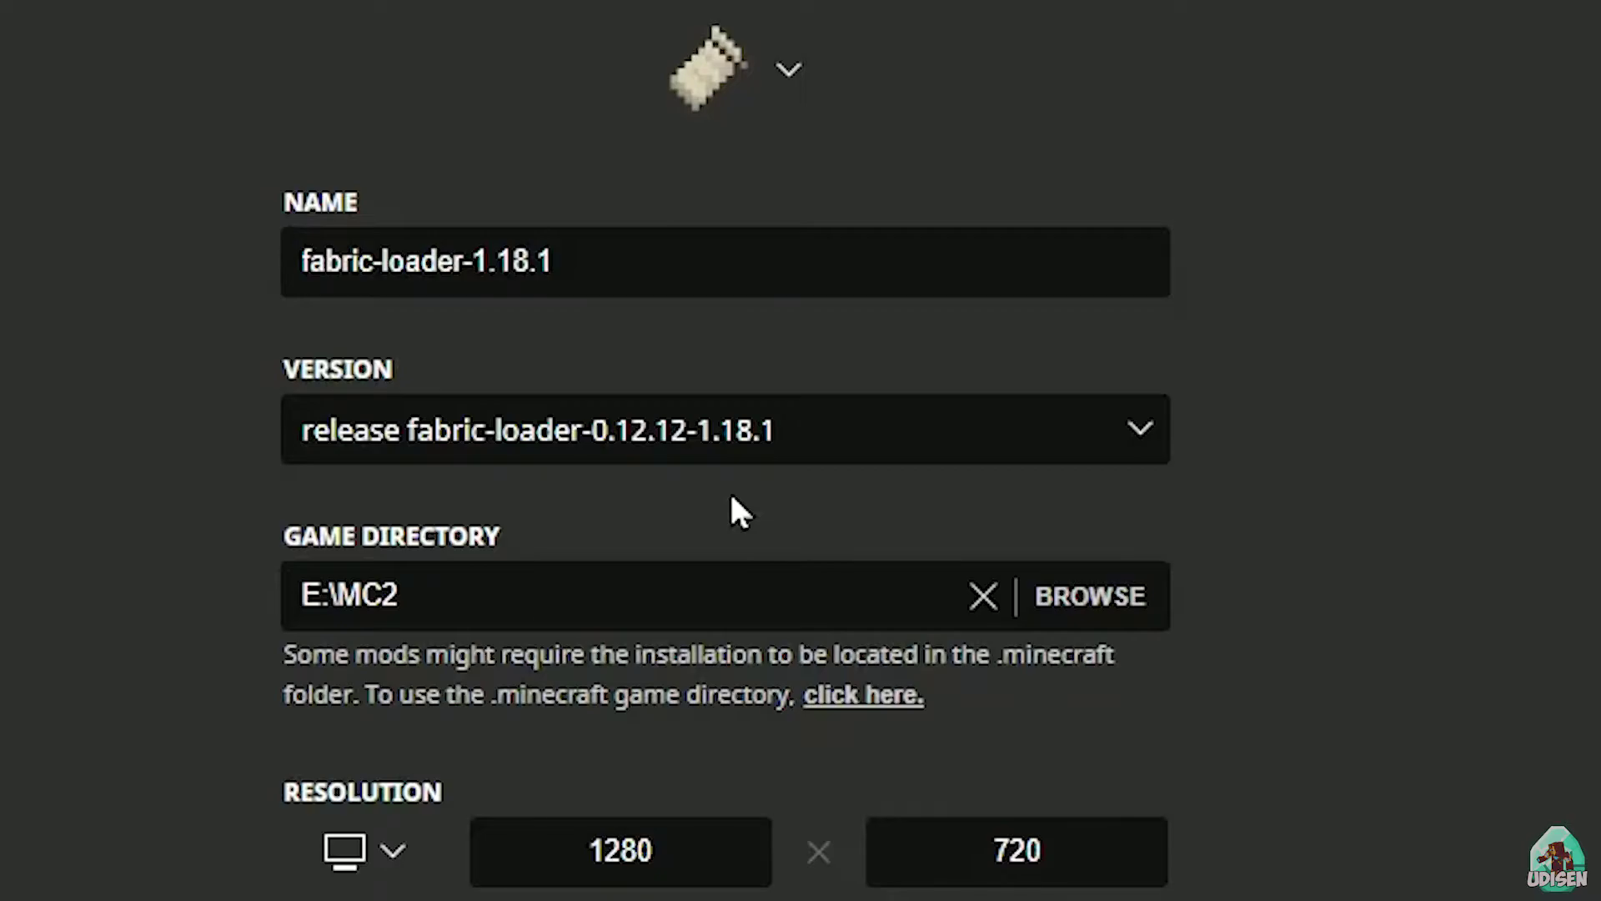
# Set the fabric-loader-1.18.1 installation's version to fabric-loader-0.12.12-1.18.1 and save it
pyautogui.click(733, 450)
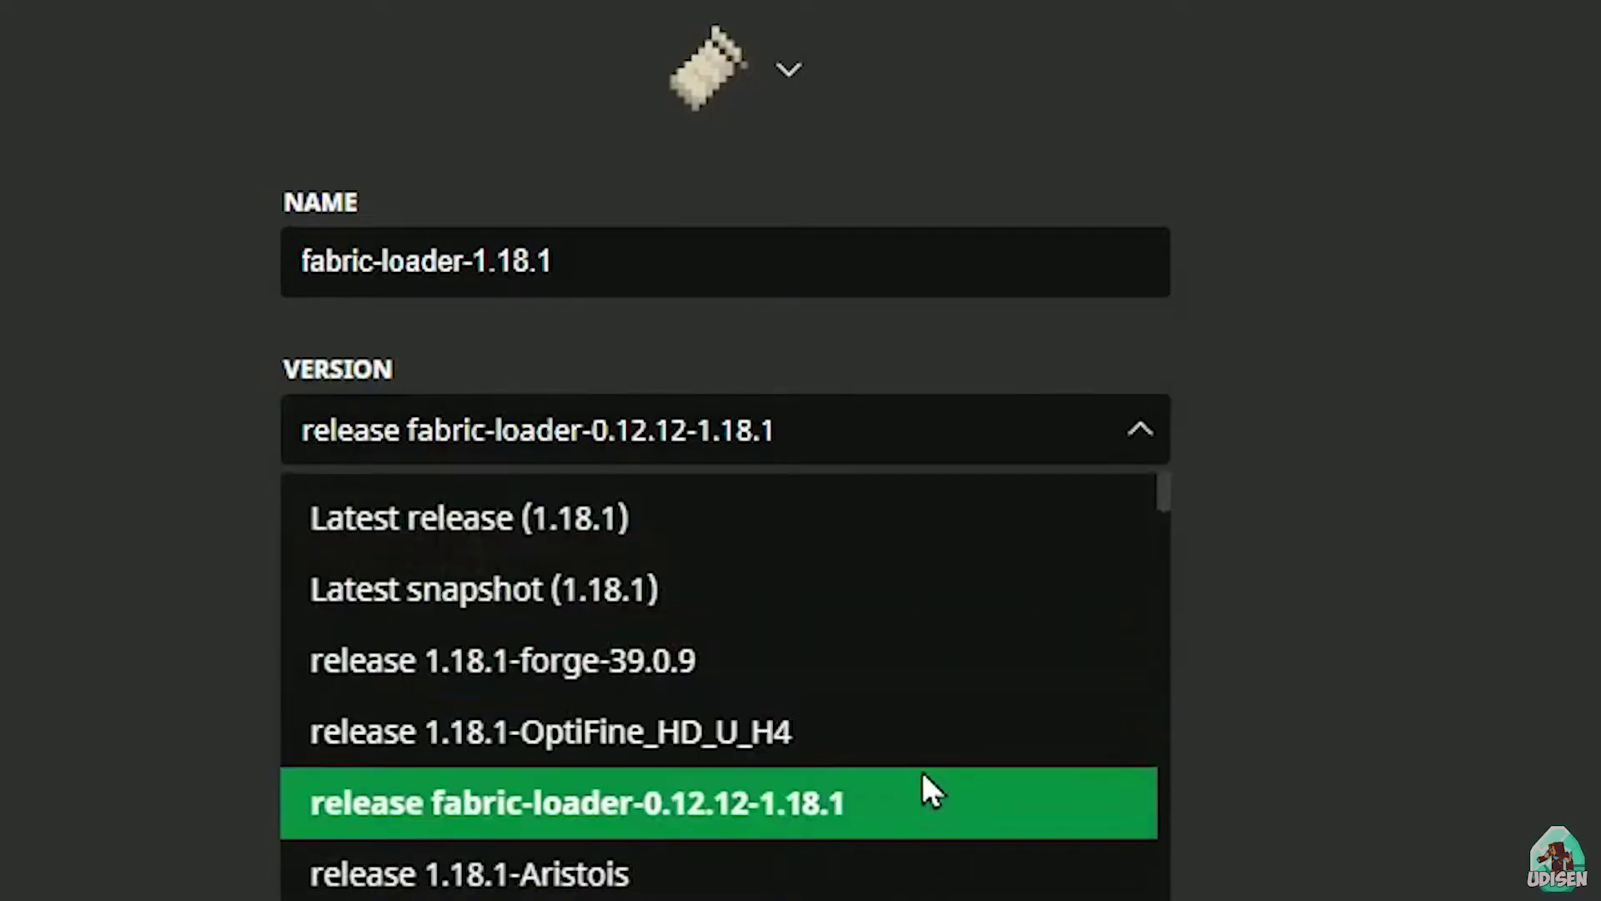
pyautogui.scroll(-3, 888, 768)
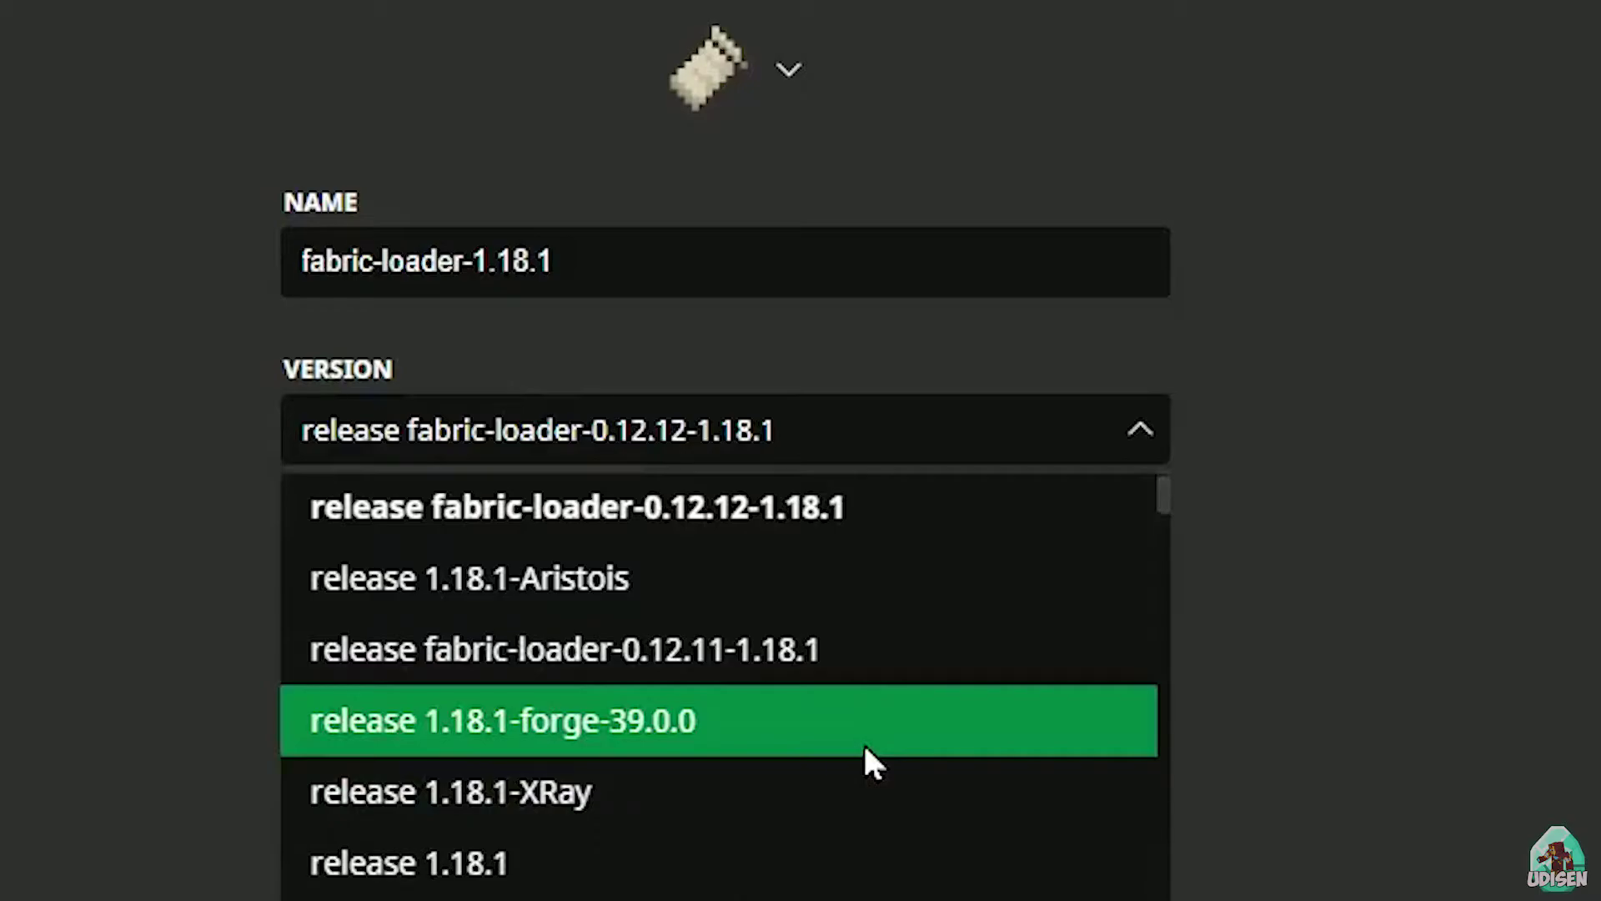
pyautogui.click(863, 899)
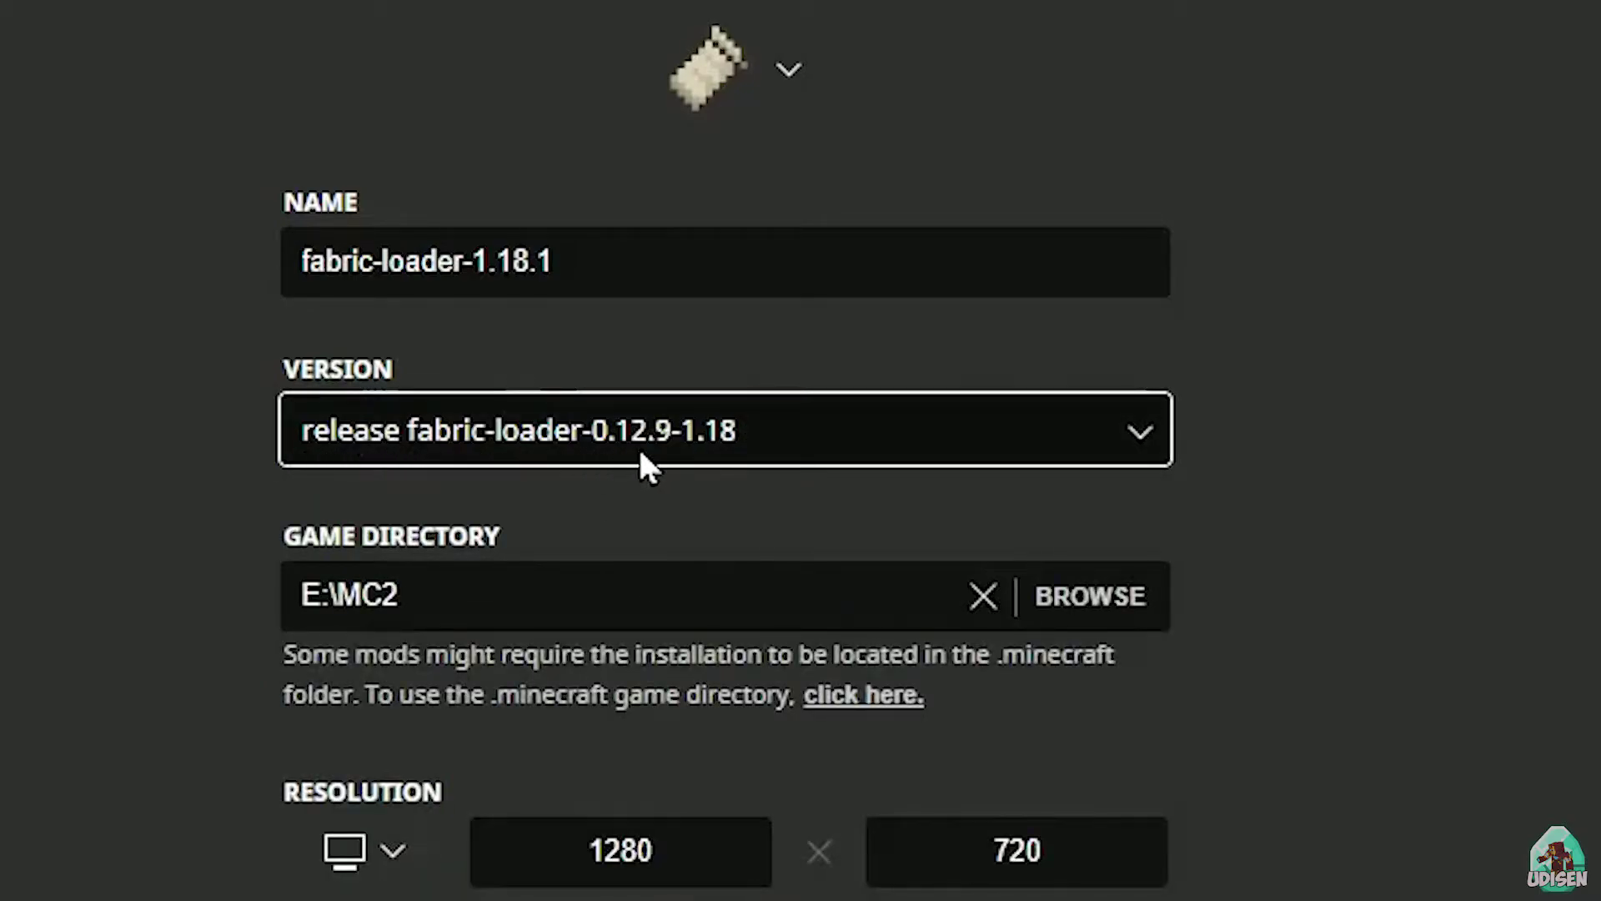
pyautogui.click(792, 454)
pyautogui.scroll(5, 815, 708)
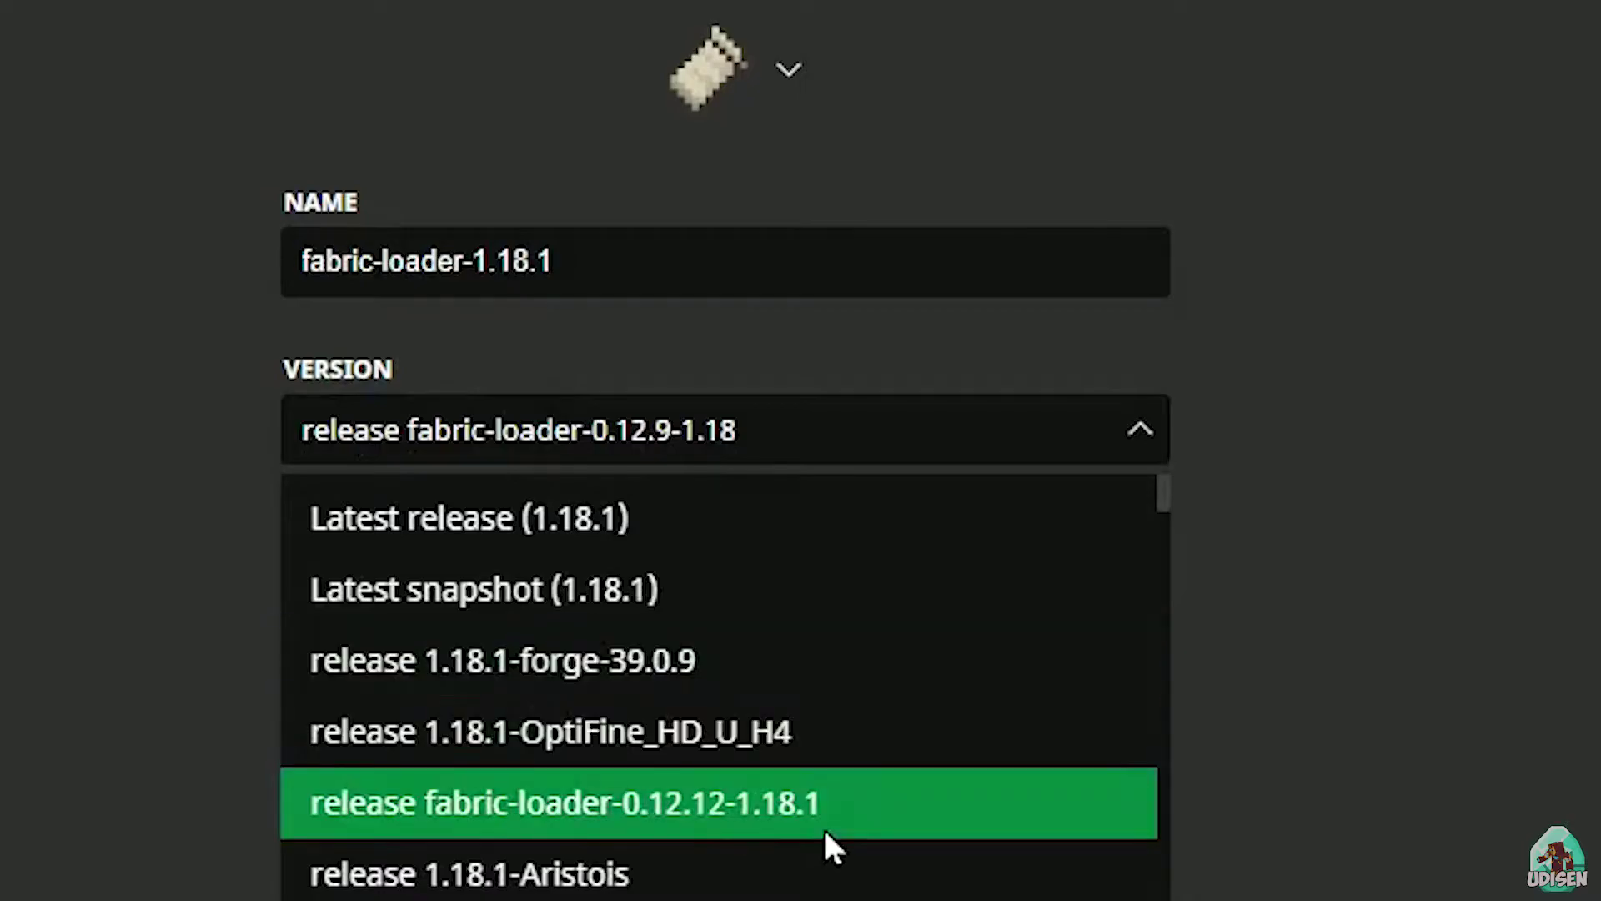
pyautogui.click(822, 825)
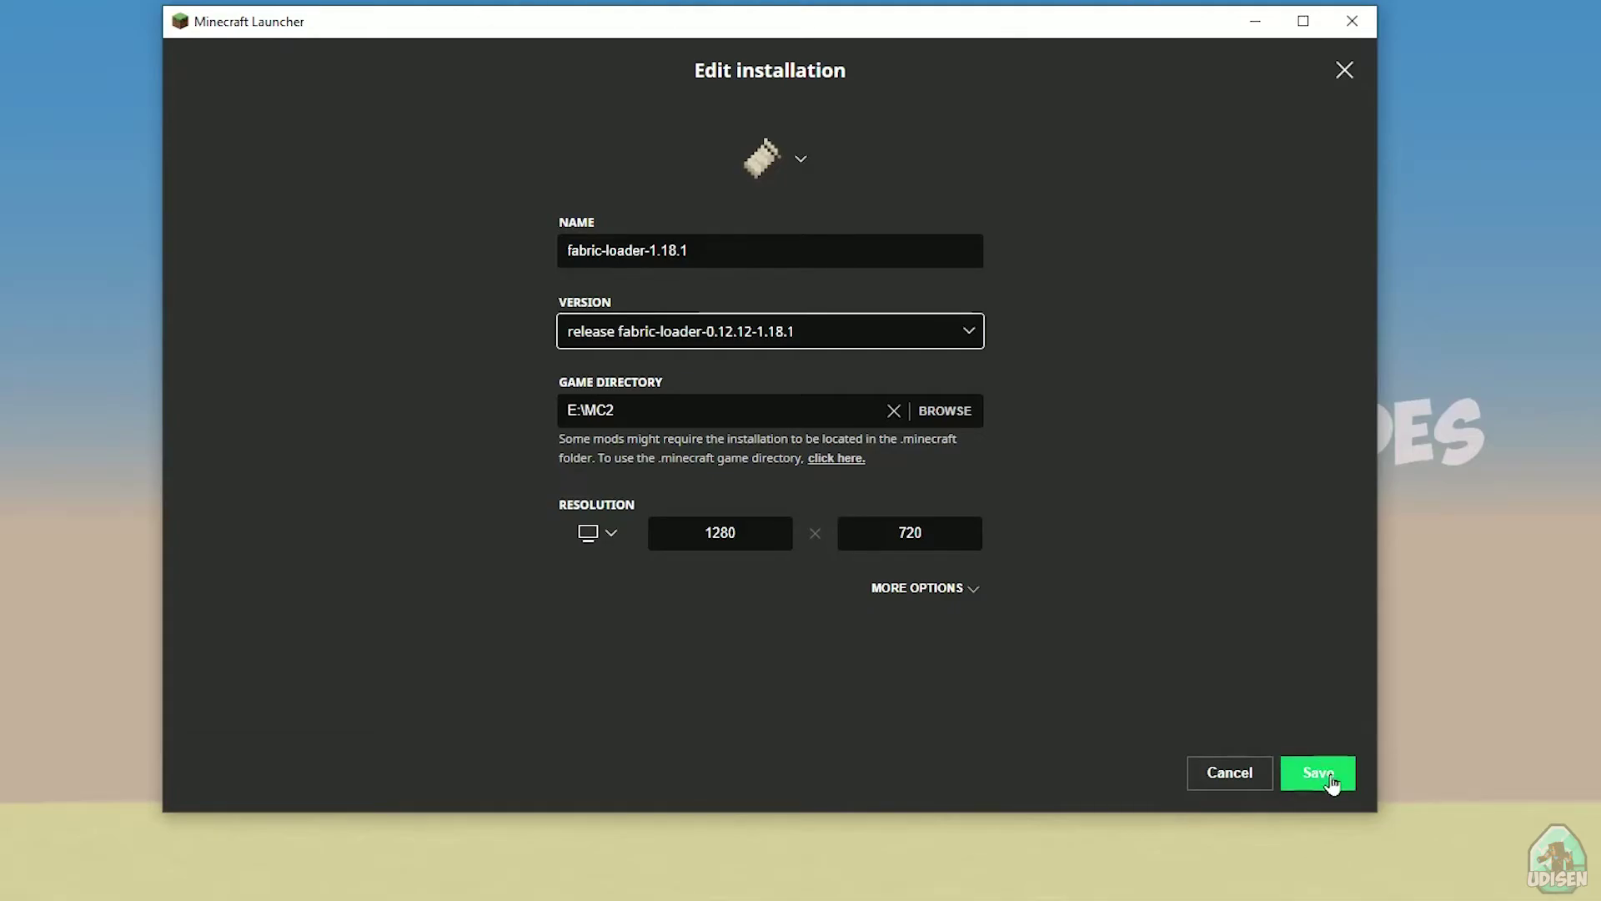
pyautogui.click(1324, 773)
pyautogui.click(1180, 379)
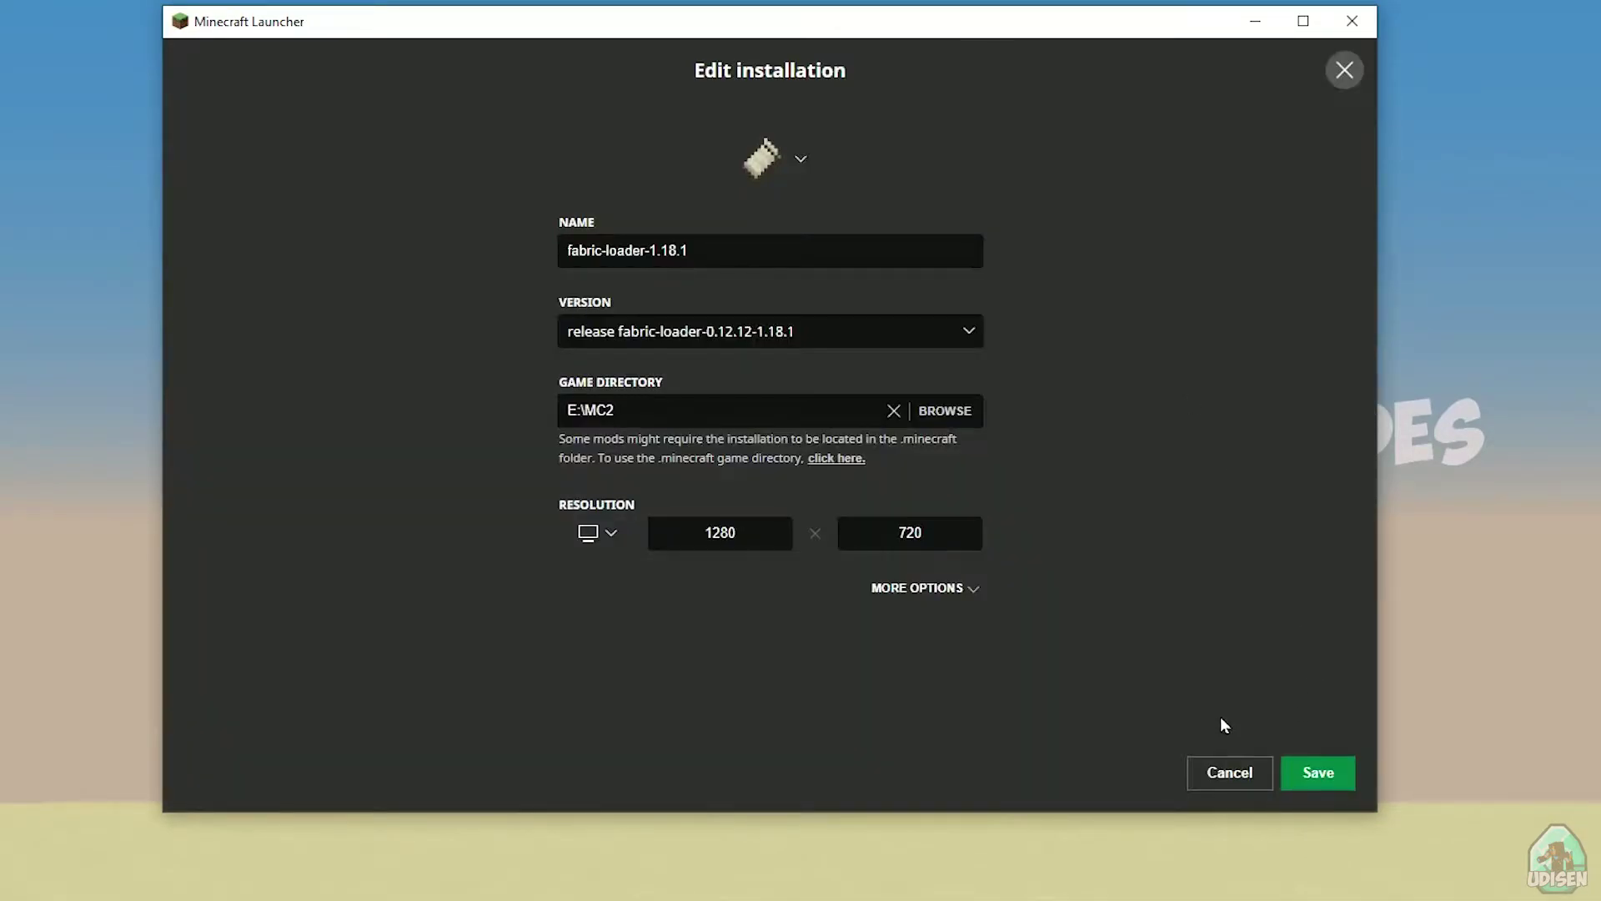
pyautogui.click(1315, 788)
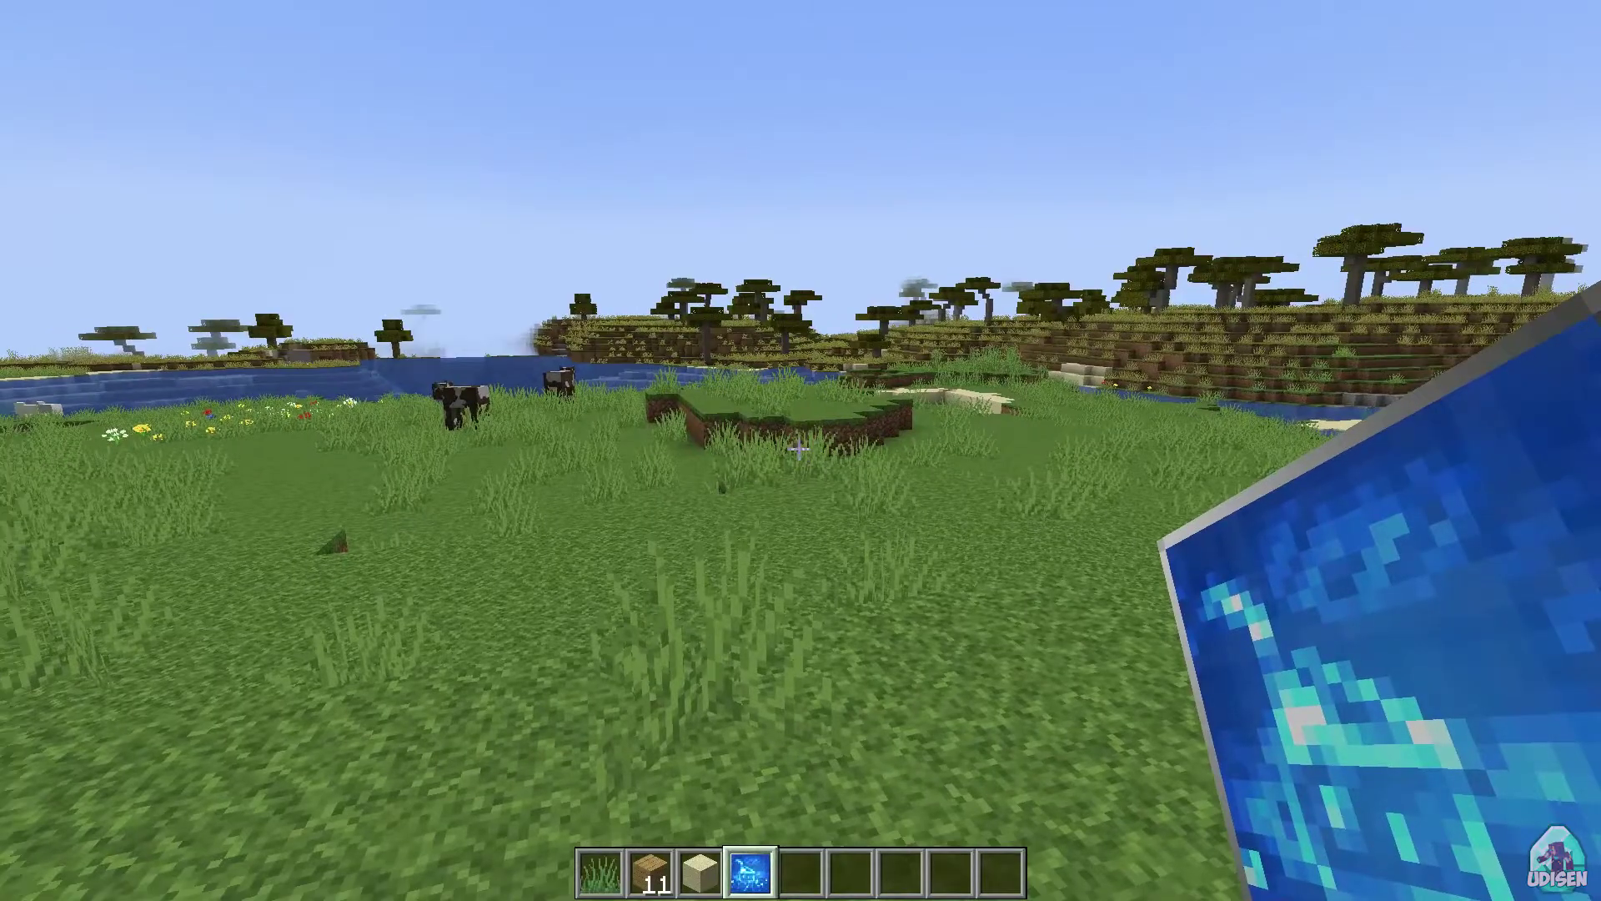
# Use the Starting House item on the ground to bring up its Basic House options
pyautogui.press('e')
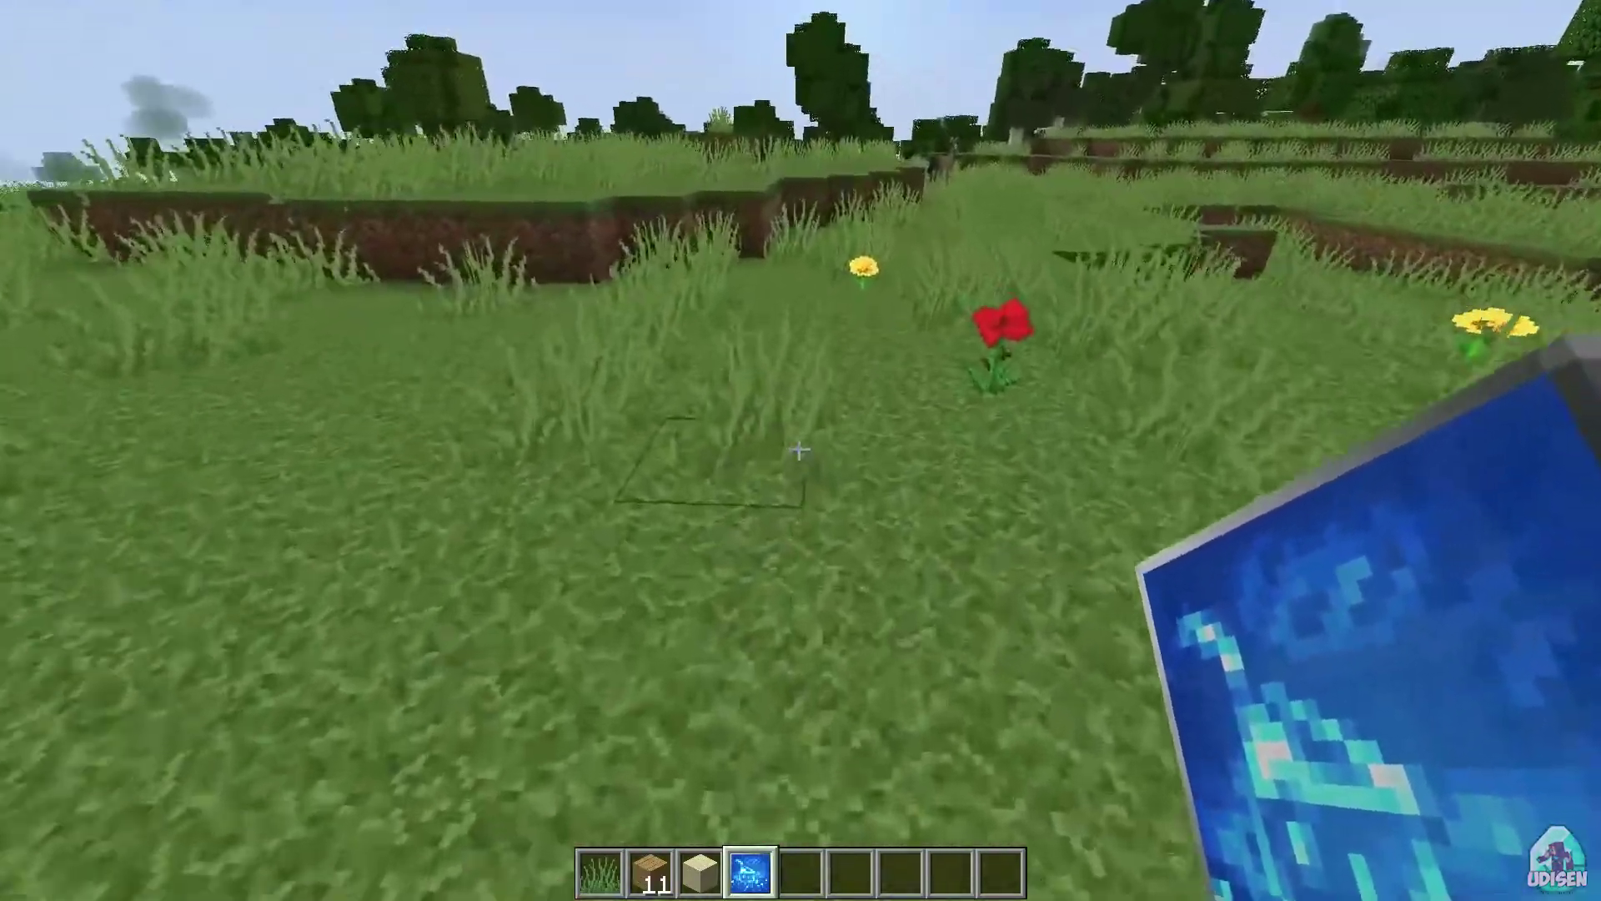
pyautogui.rightClick(799, 452)
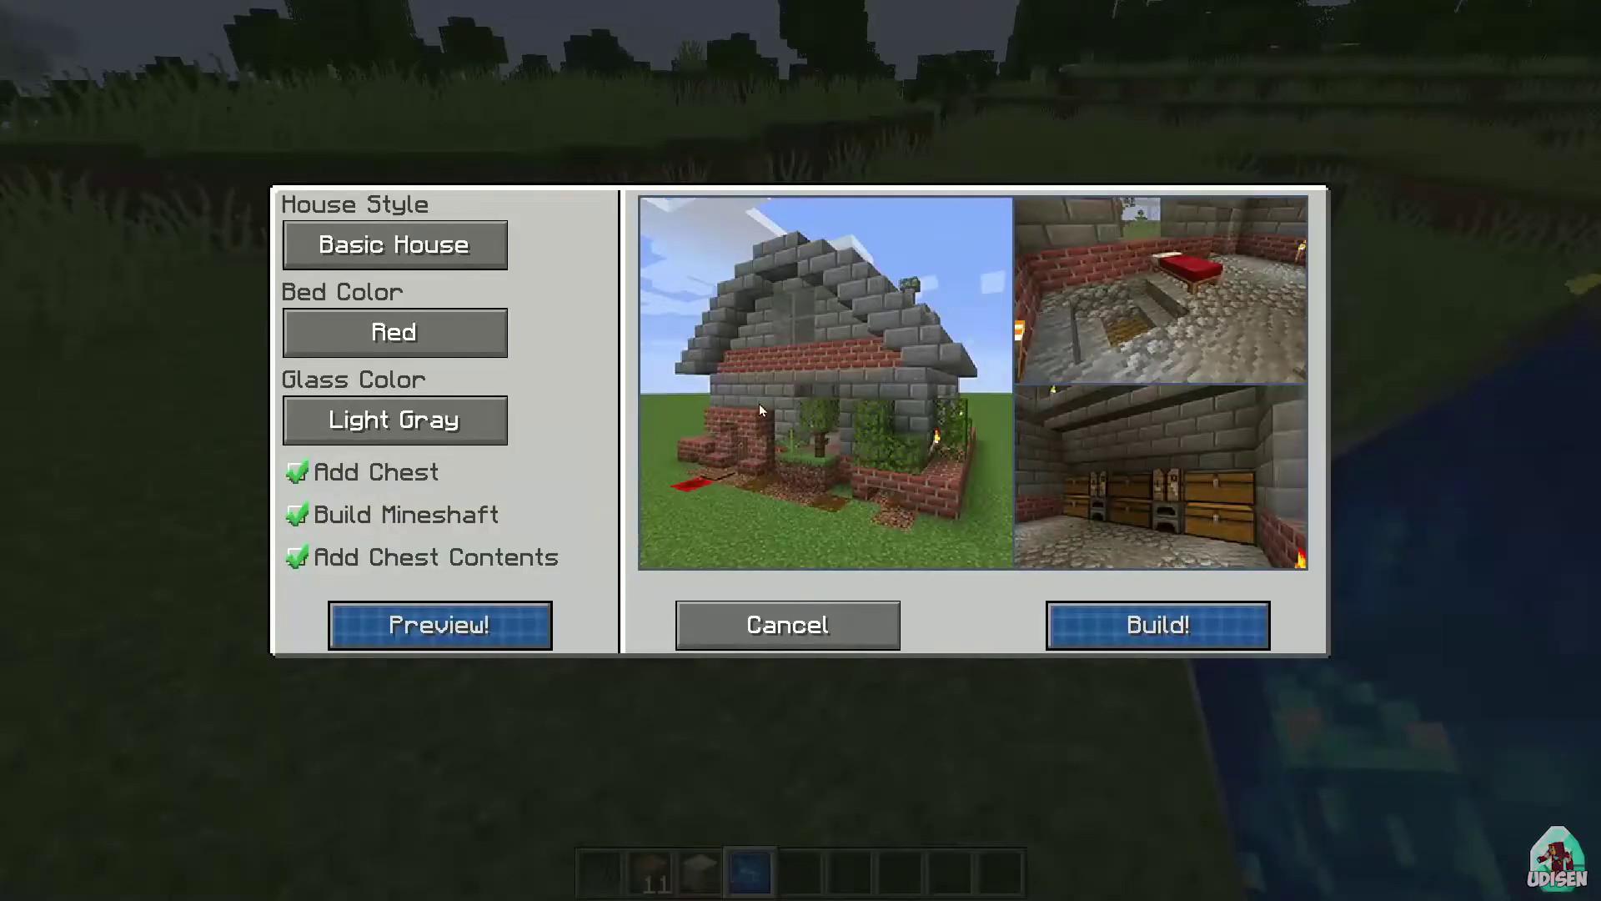
# Choose a black bed and the Subaquatic Style house, then preview it in the world
pyautogui.click(348, 334)
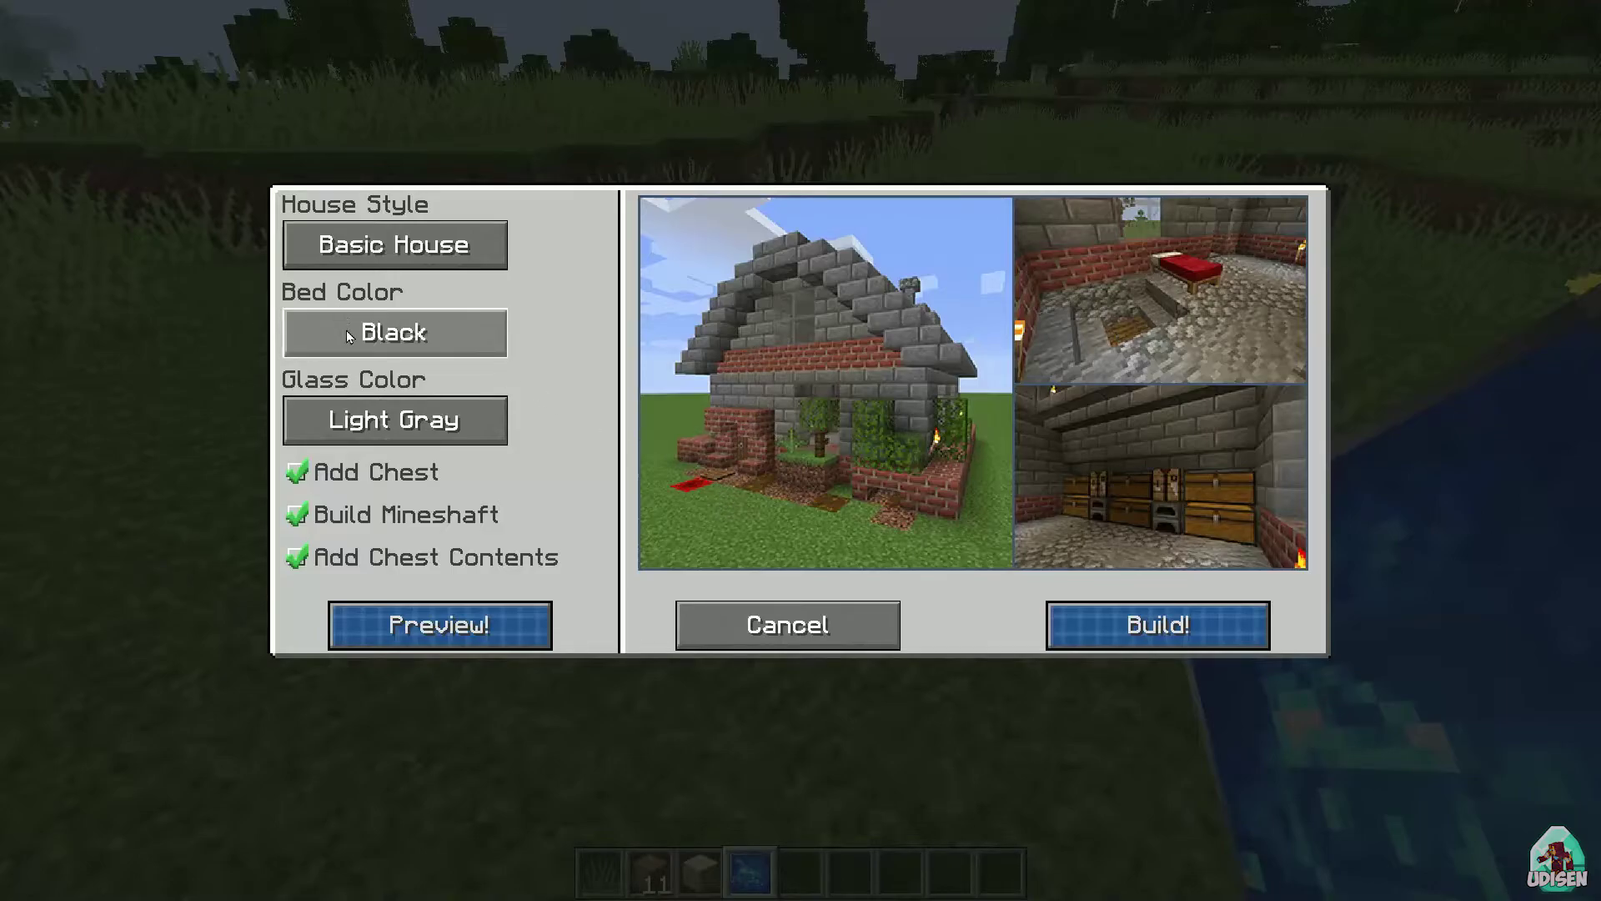
pyautogui.click(373, 251)
pyautogui.click(394, 252)
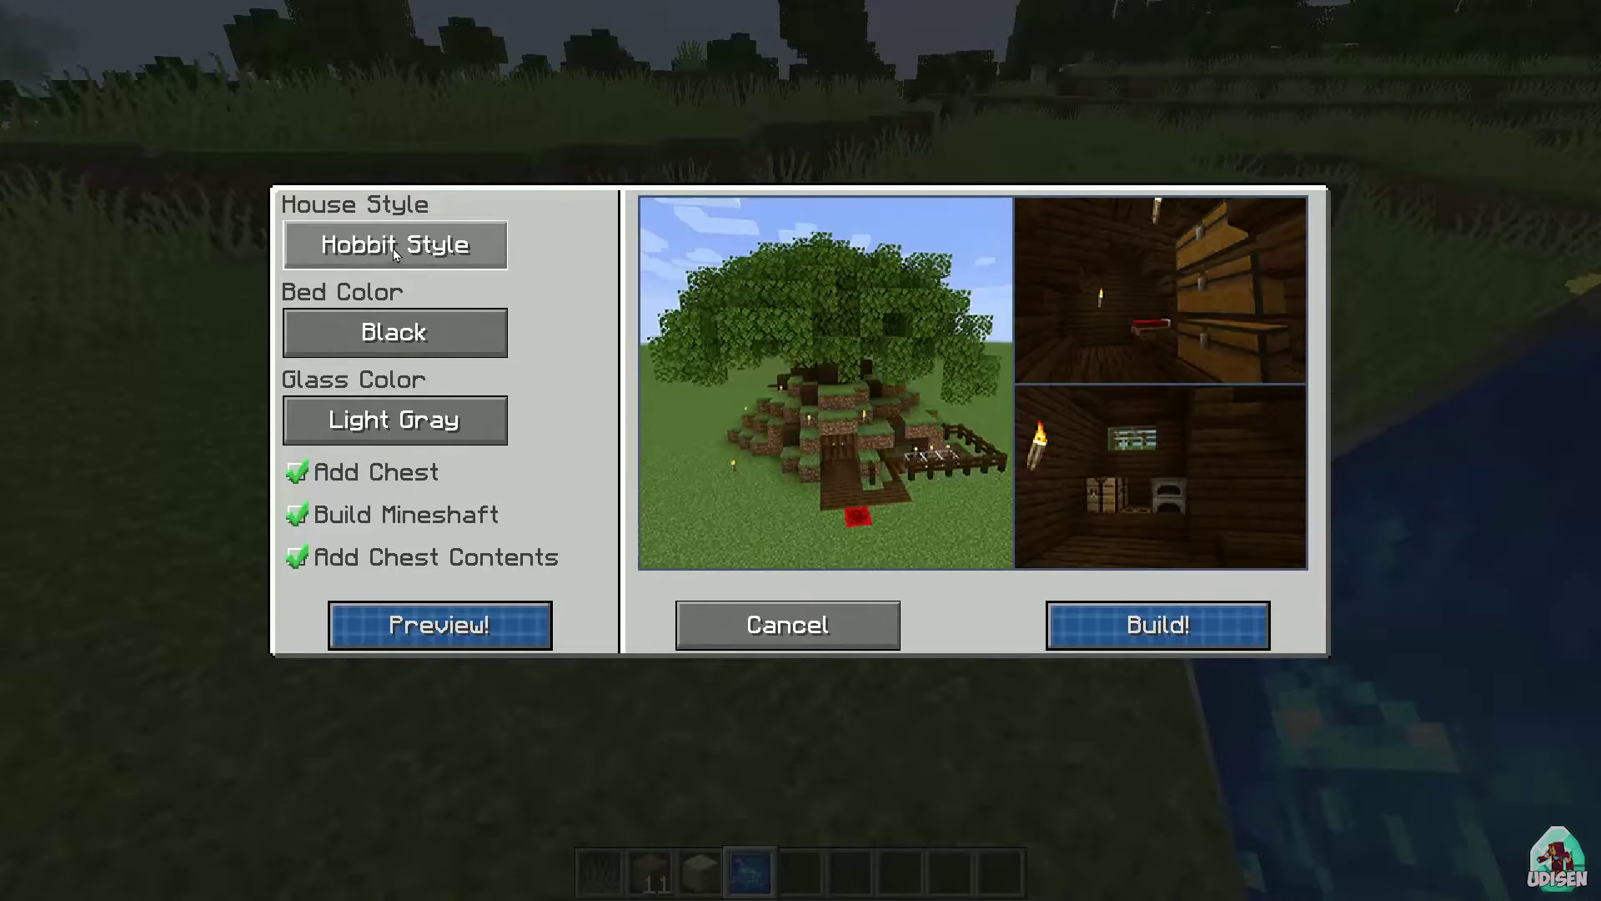
pyautogui.click(394, 253)
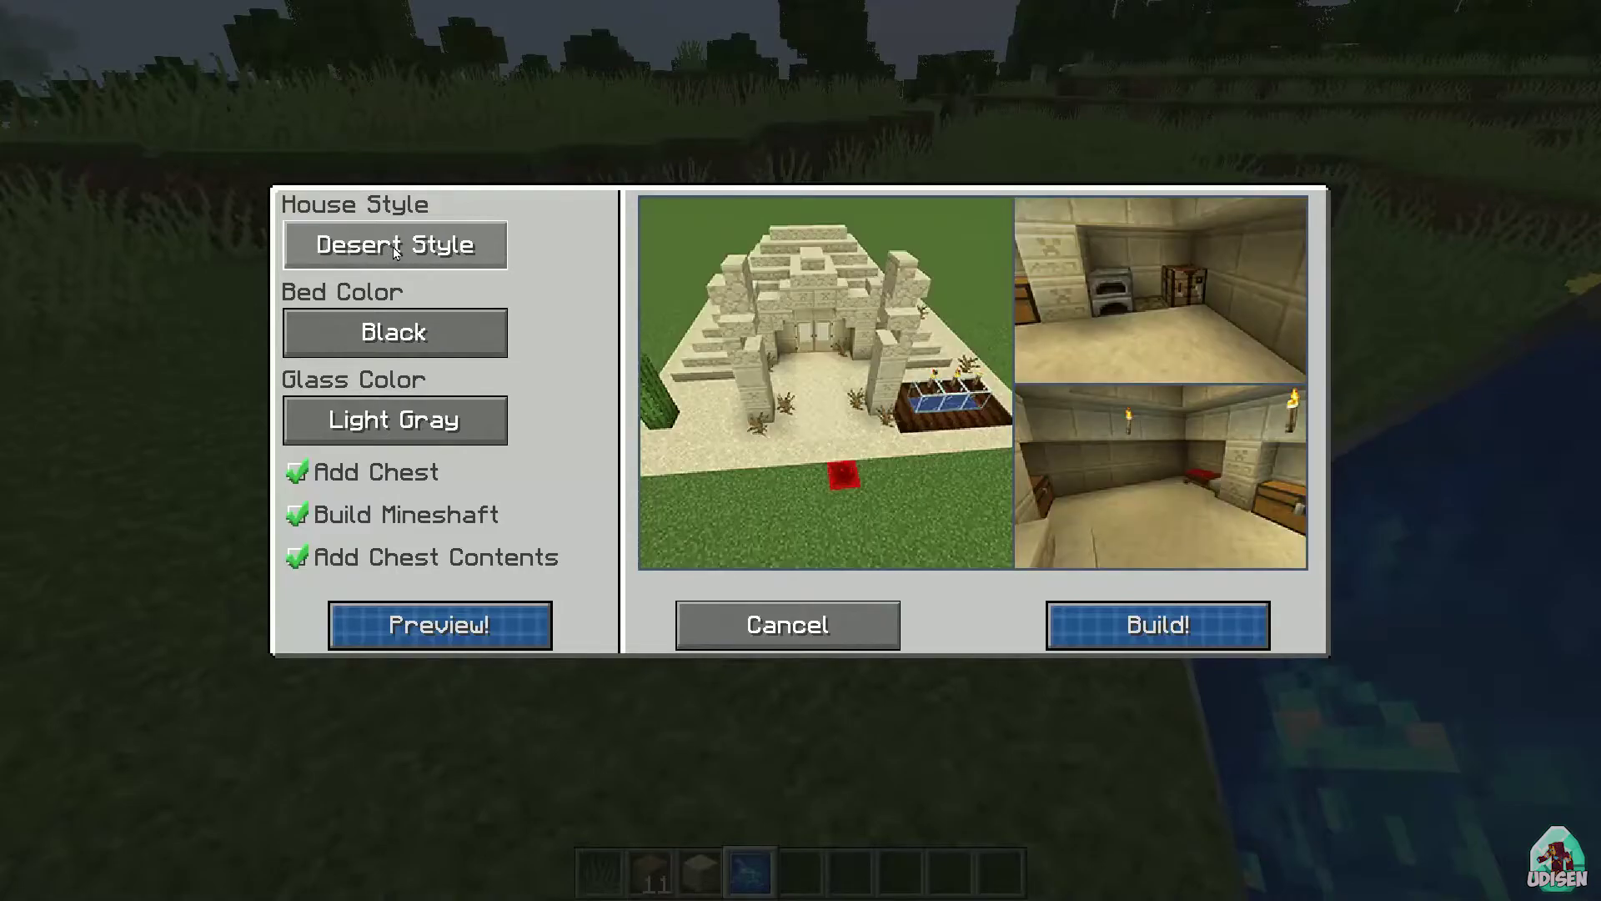
pyautogui.click(395, 251)
pyautogui.click(394, 251)
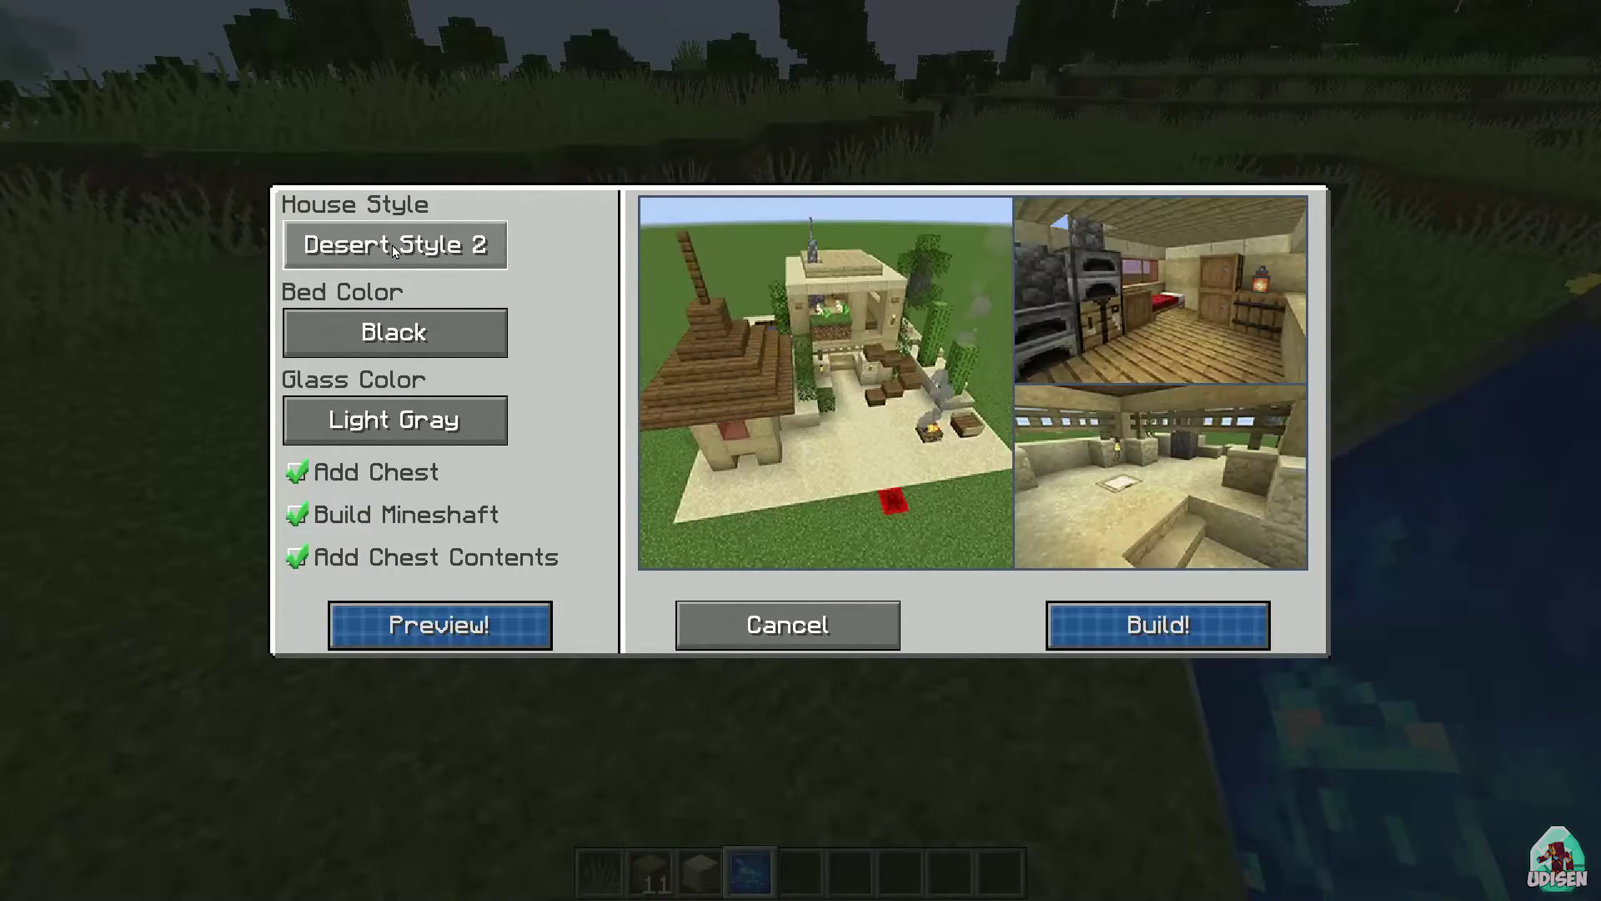
pyautogui.click(392, 245)
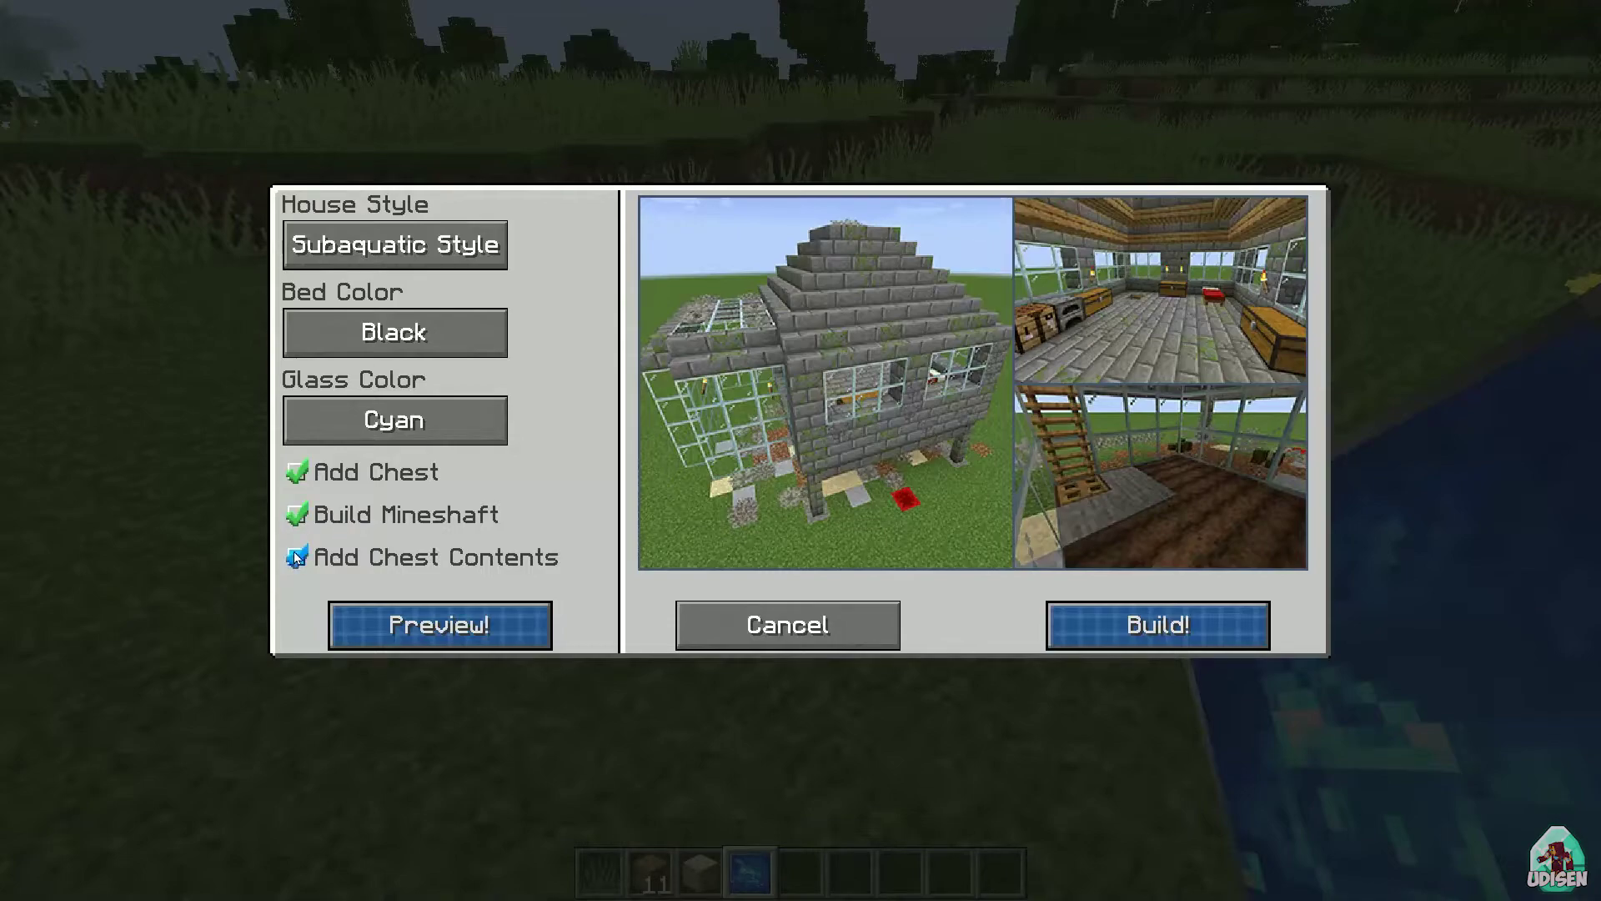
pyautogui.click(527, 624)
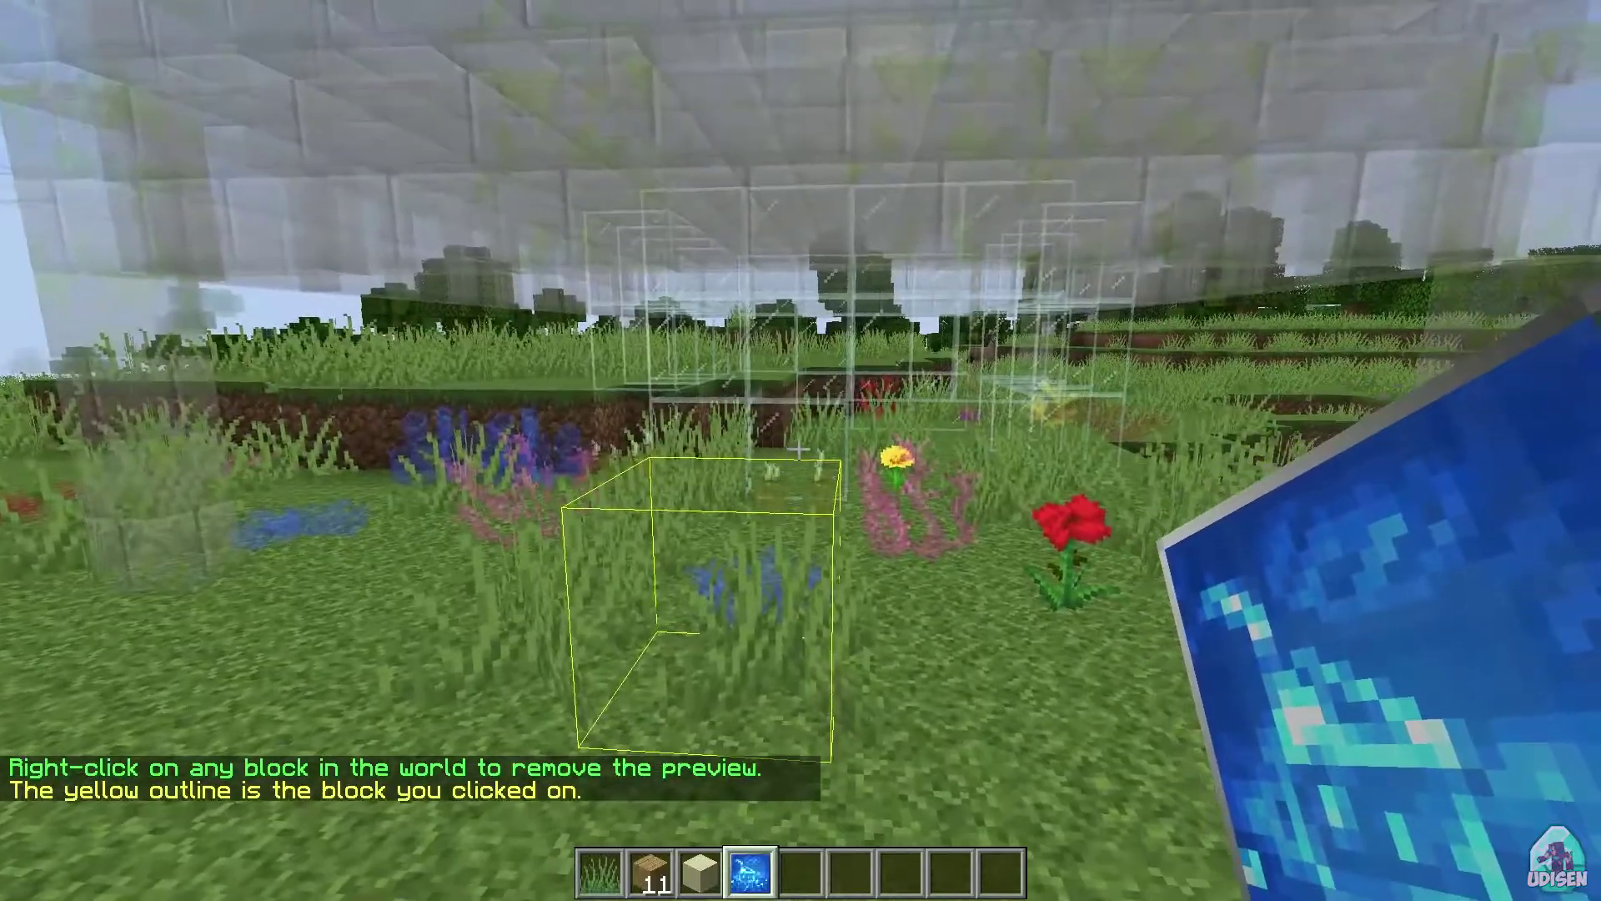
# Walk around the house preview to inspect it up close
pyautogui.press('s')
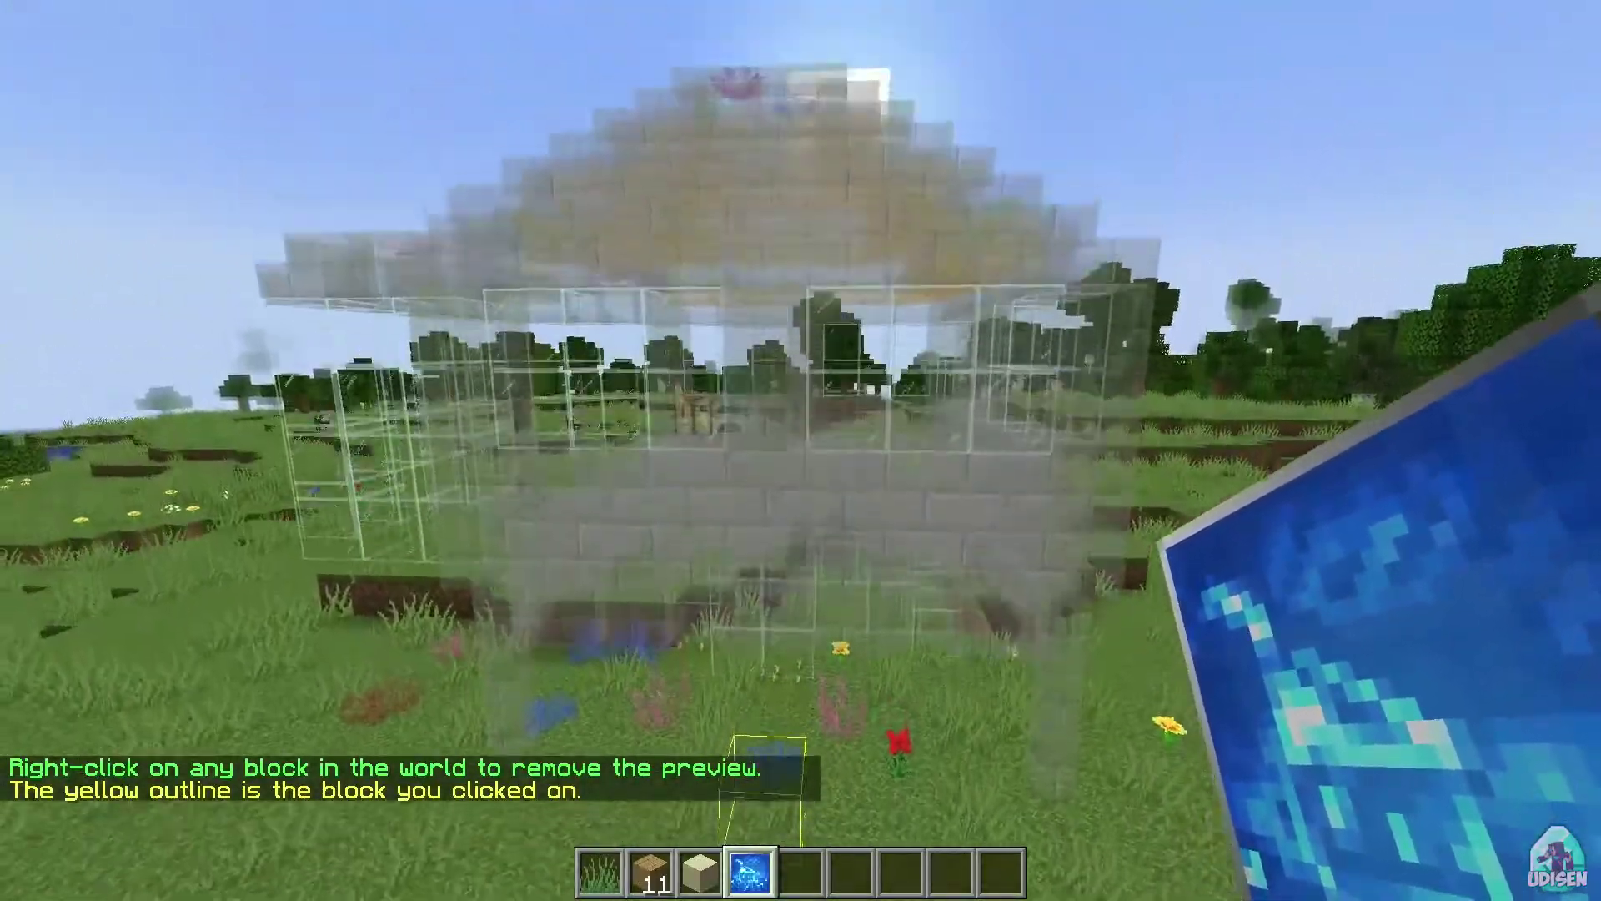
pyautogui.press('w')
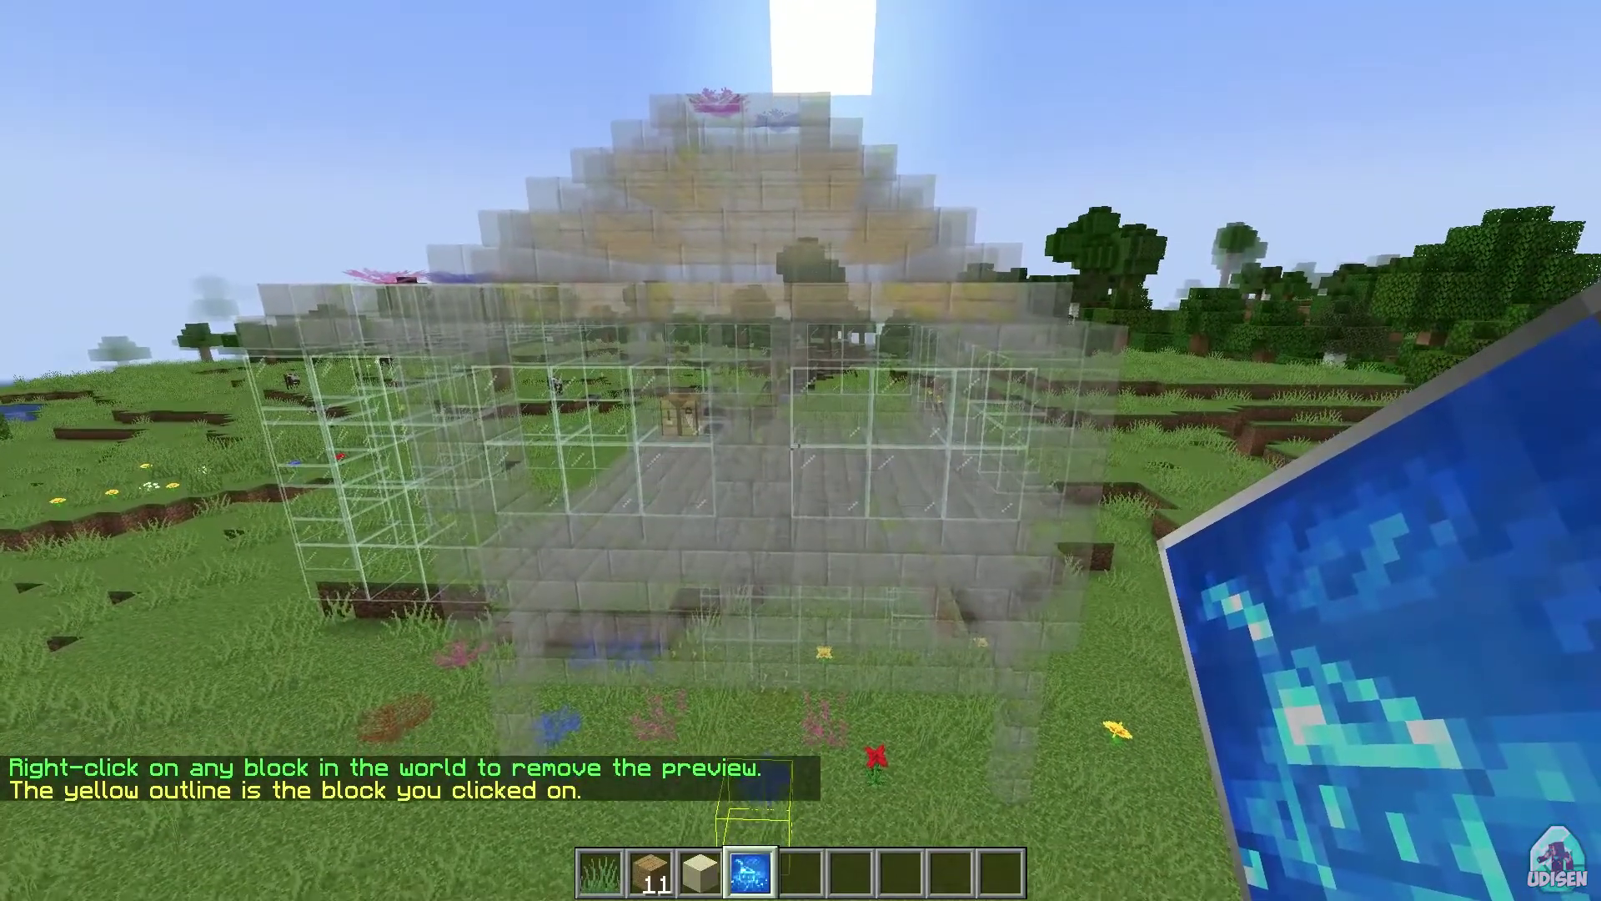
pyautogui.press('w')
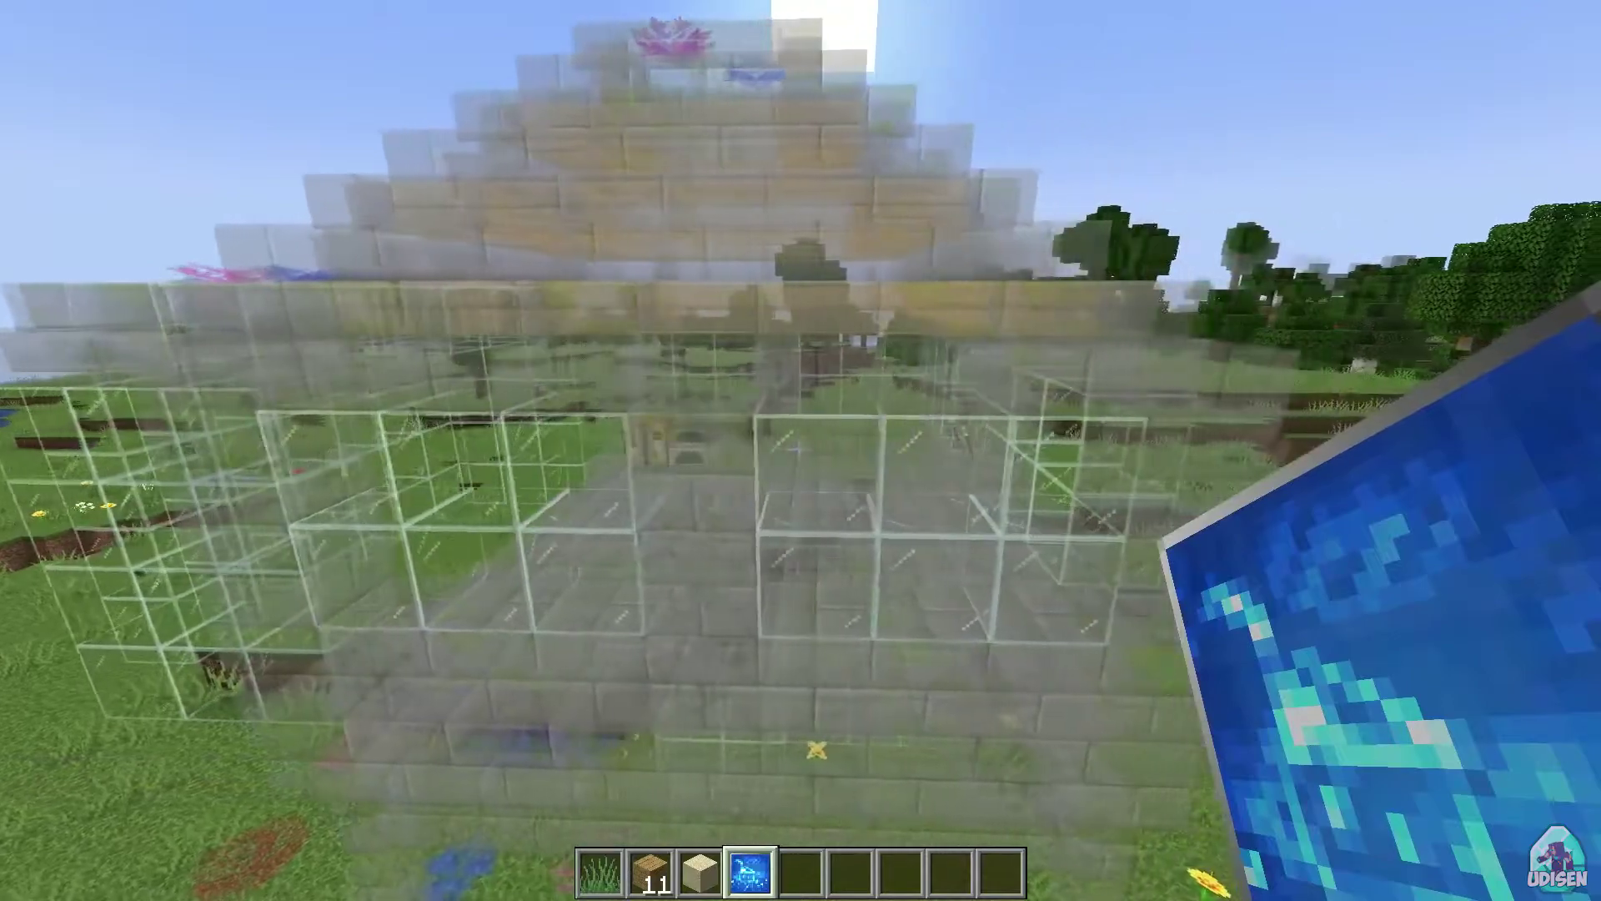
pyautogui.press('w')
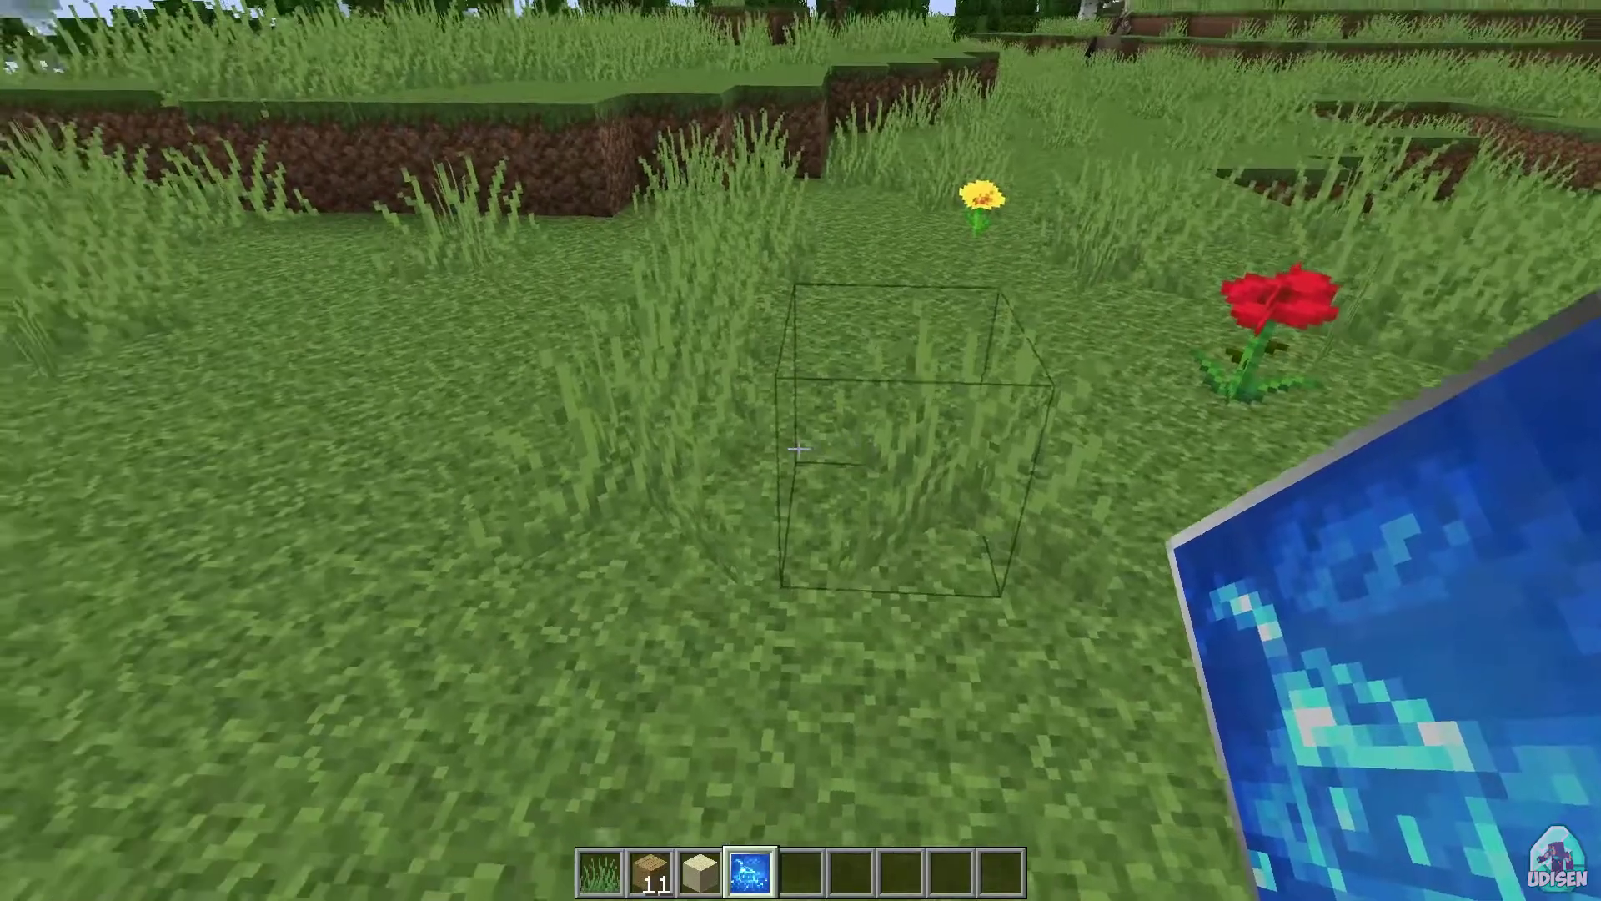
# Break the grass at the build spot and reopen the Subaquatic house settings there
pyautogui.click(799, 449)
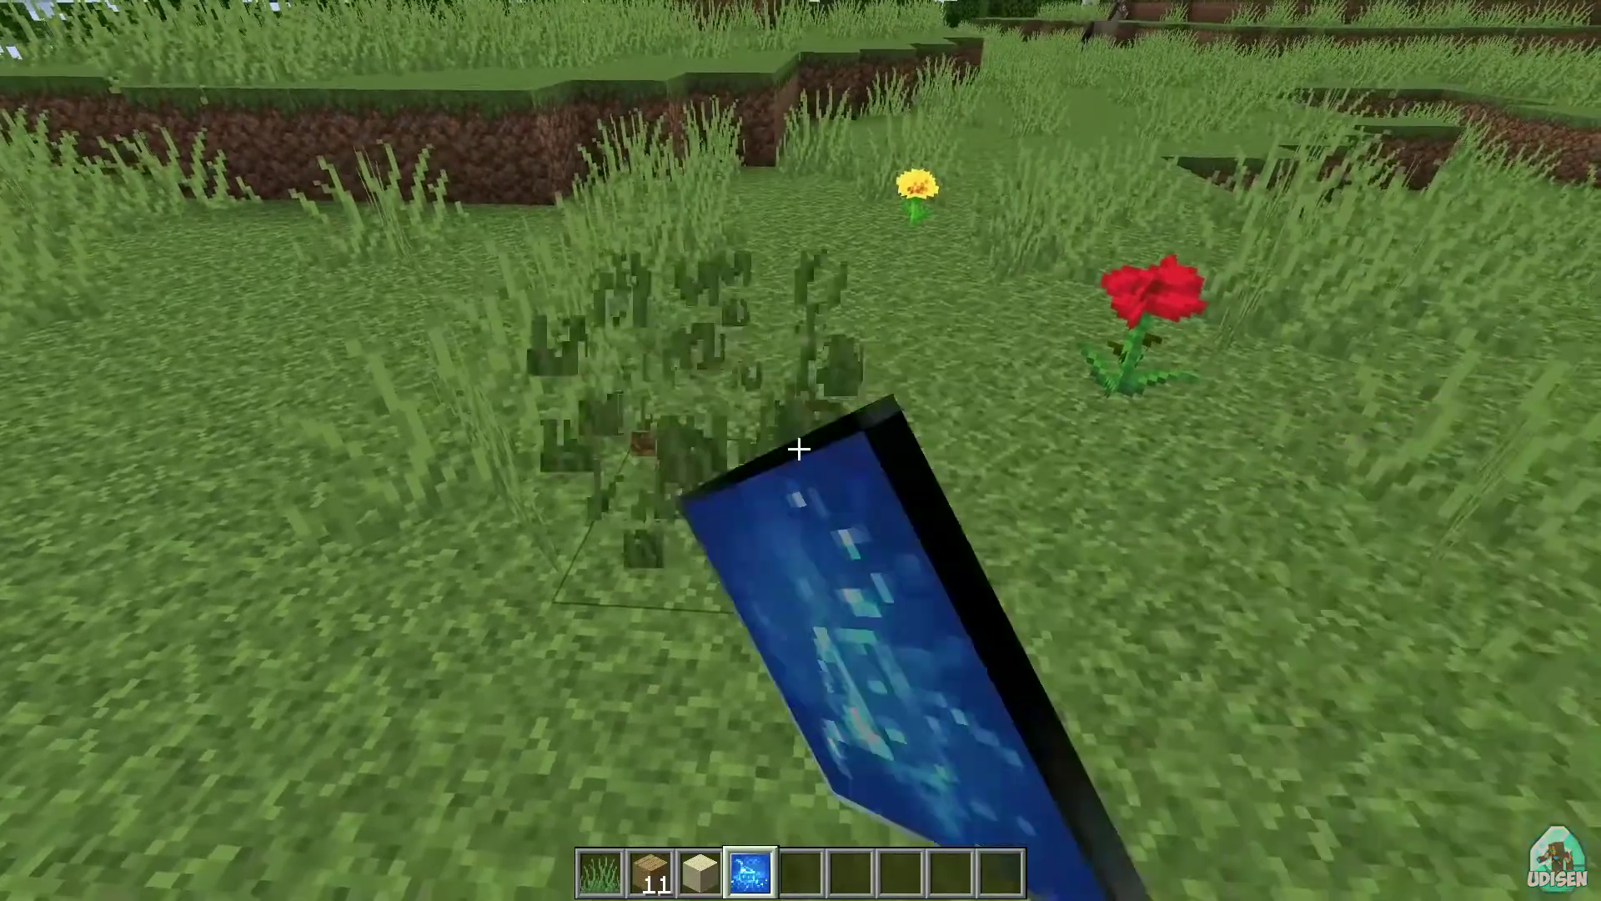
pyautogui.click(799, 449)
pyautogui.rightClick(798, 448)
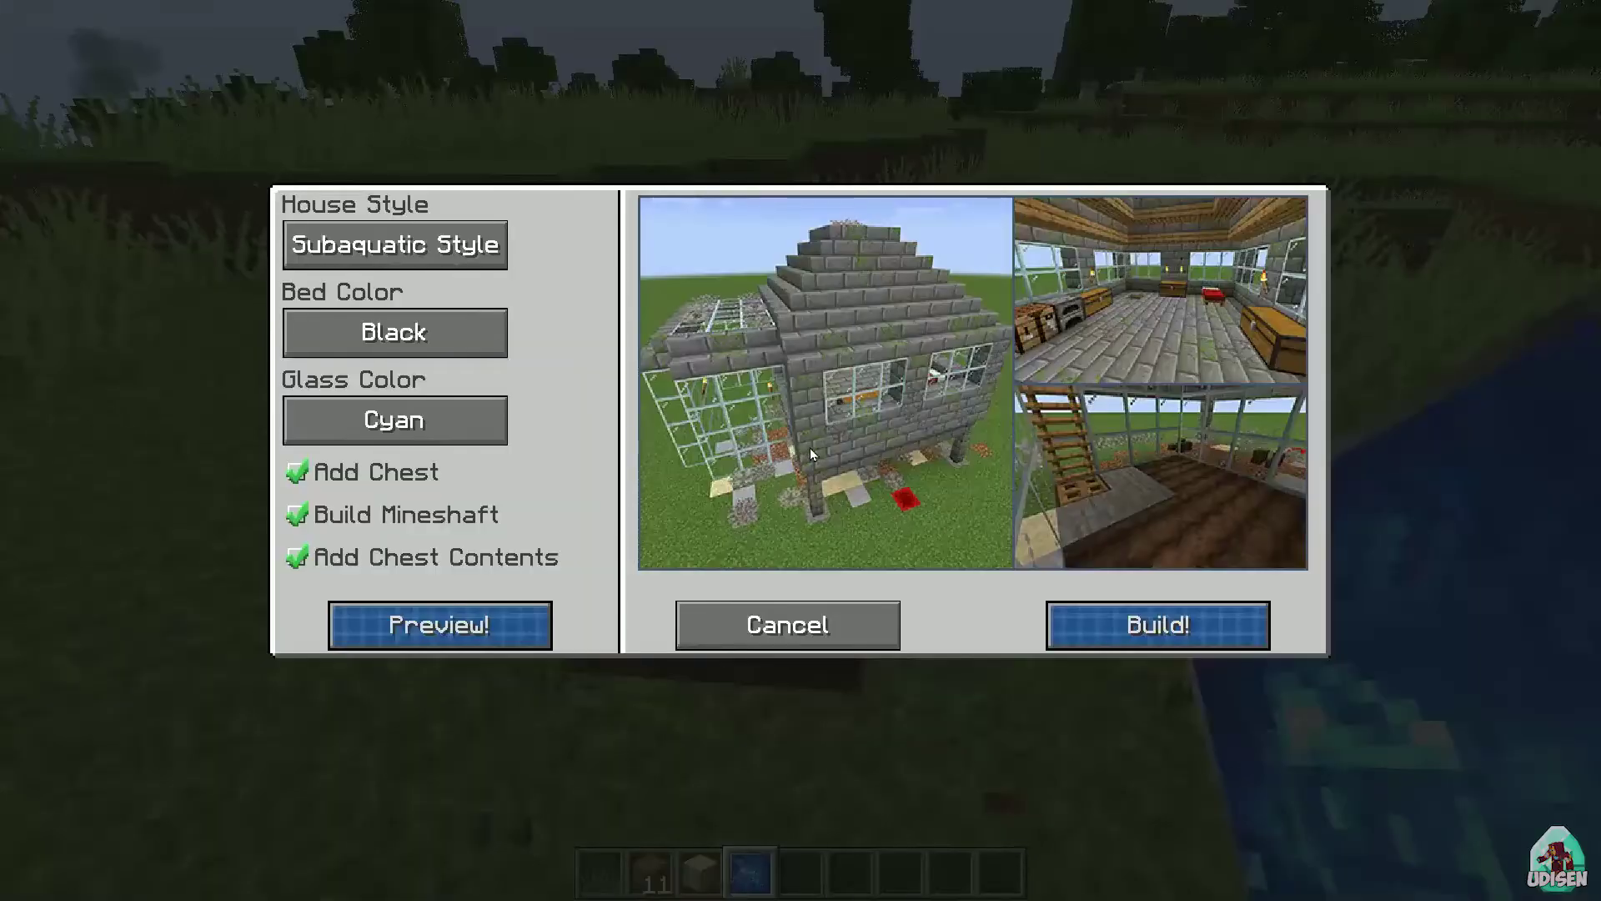
# Build the Subaquatic Style house and swim around its exterior and into its rooms
pyautogui.click(1127, 613)
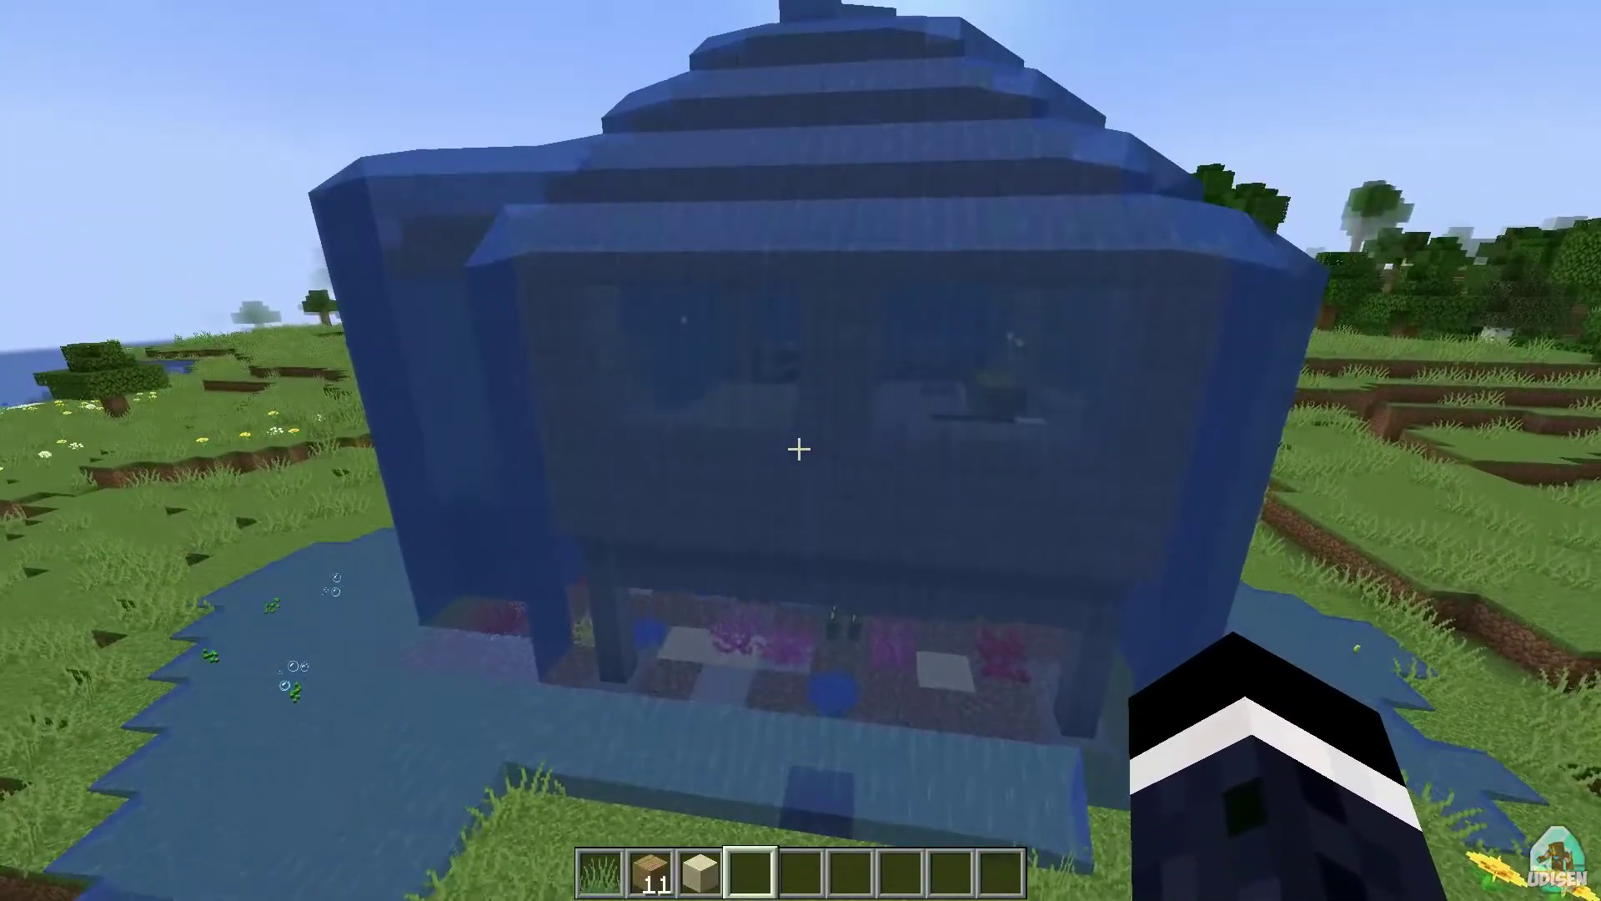
pyautogui.press('s')
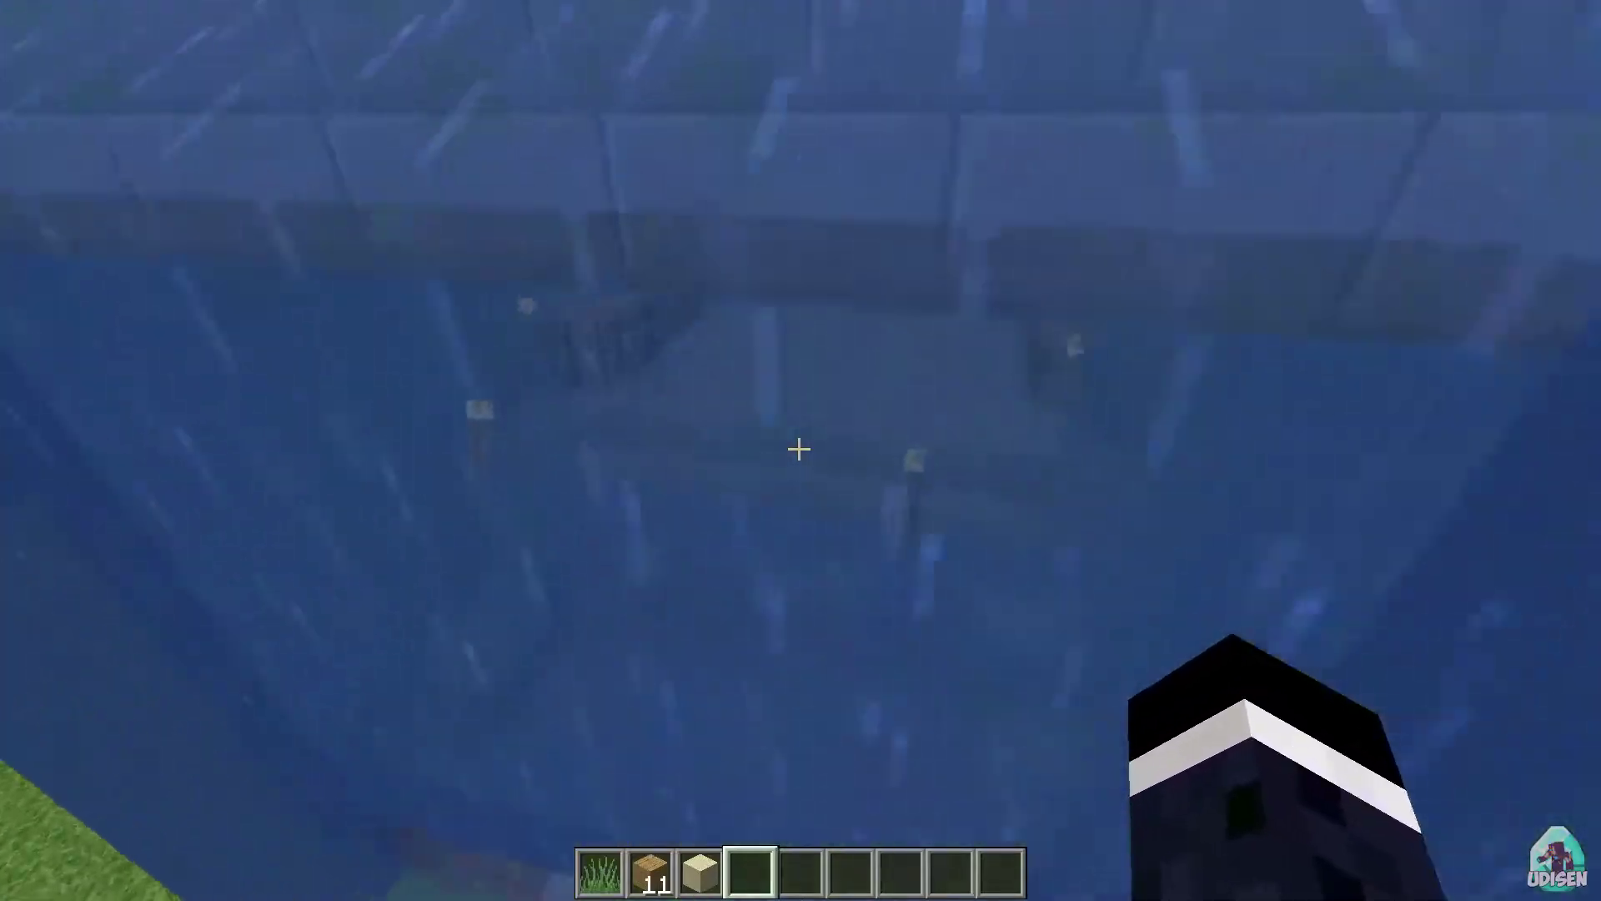
pyautogui.press('w')
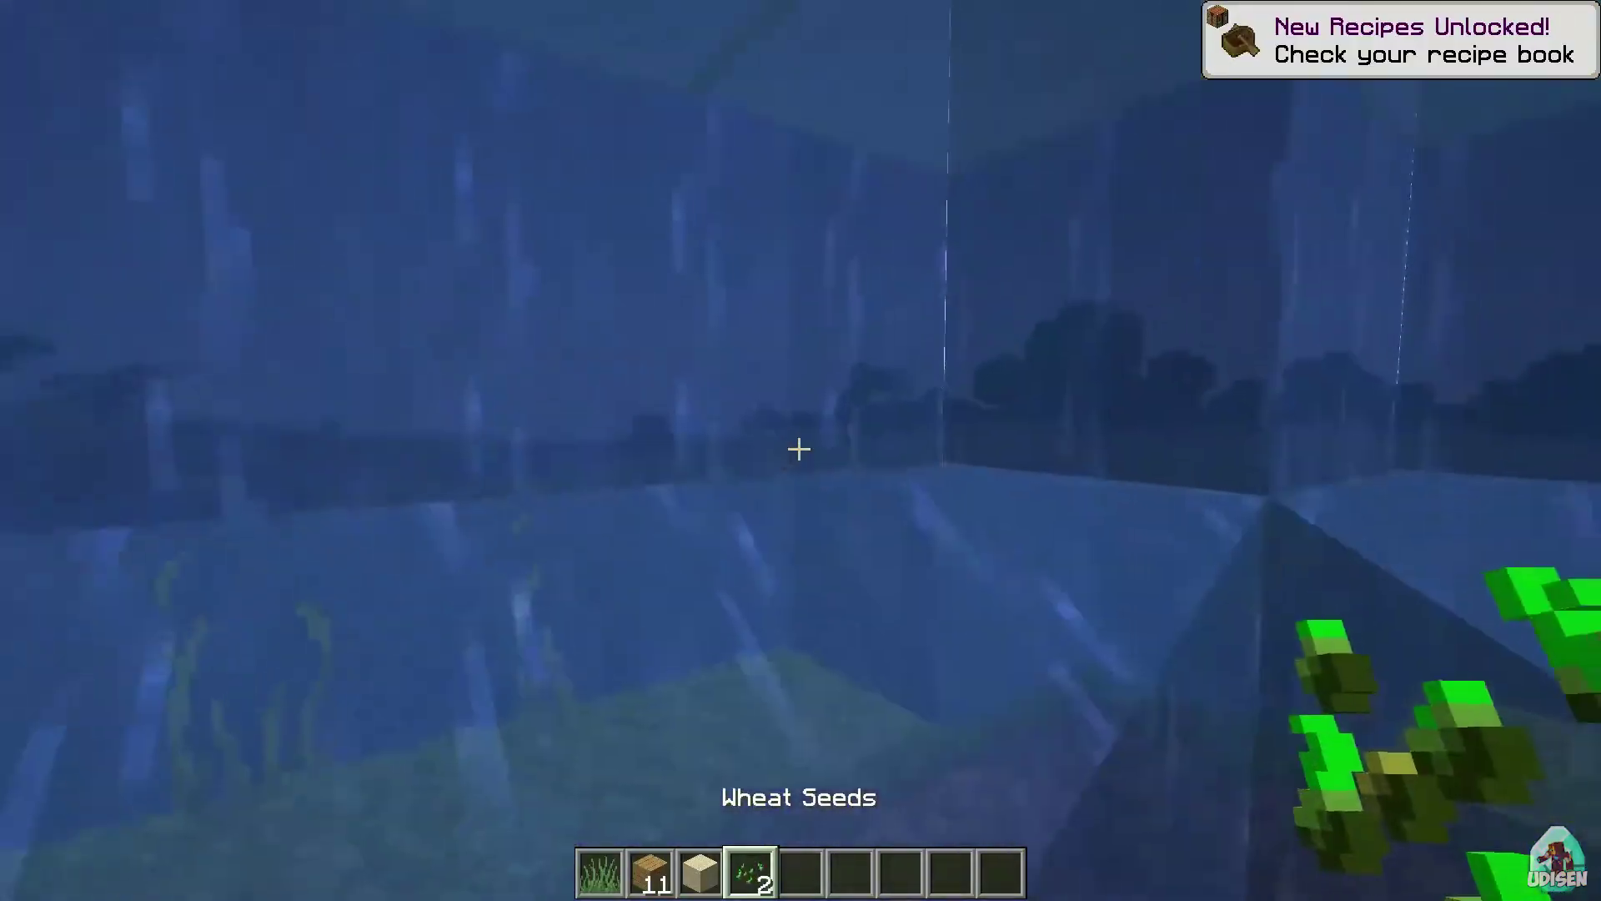
pyautogui.press('w')
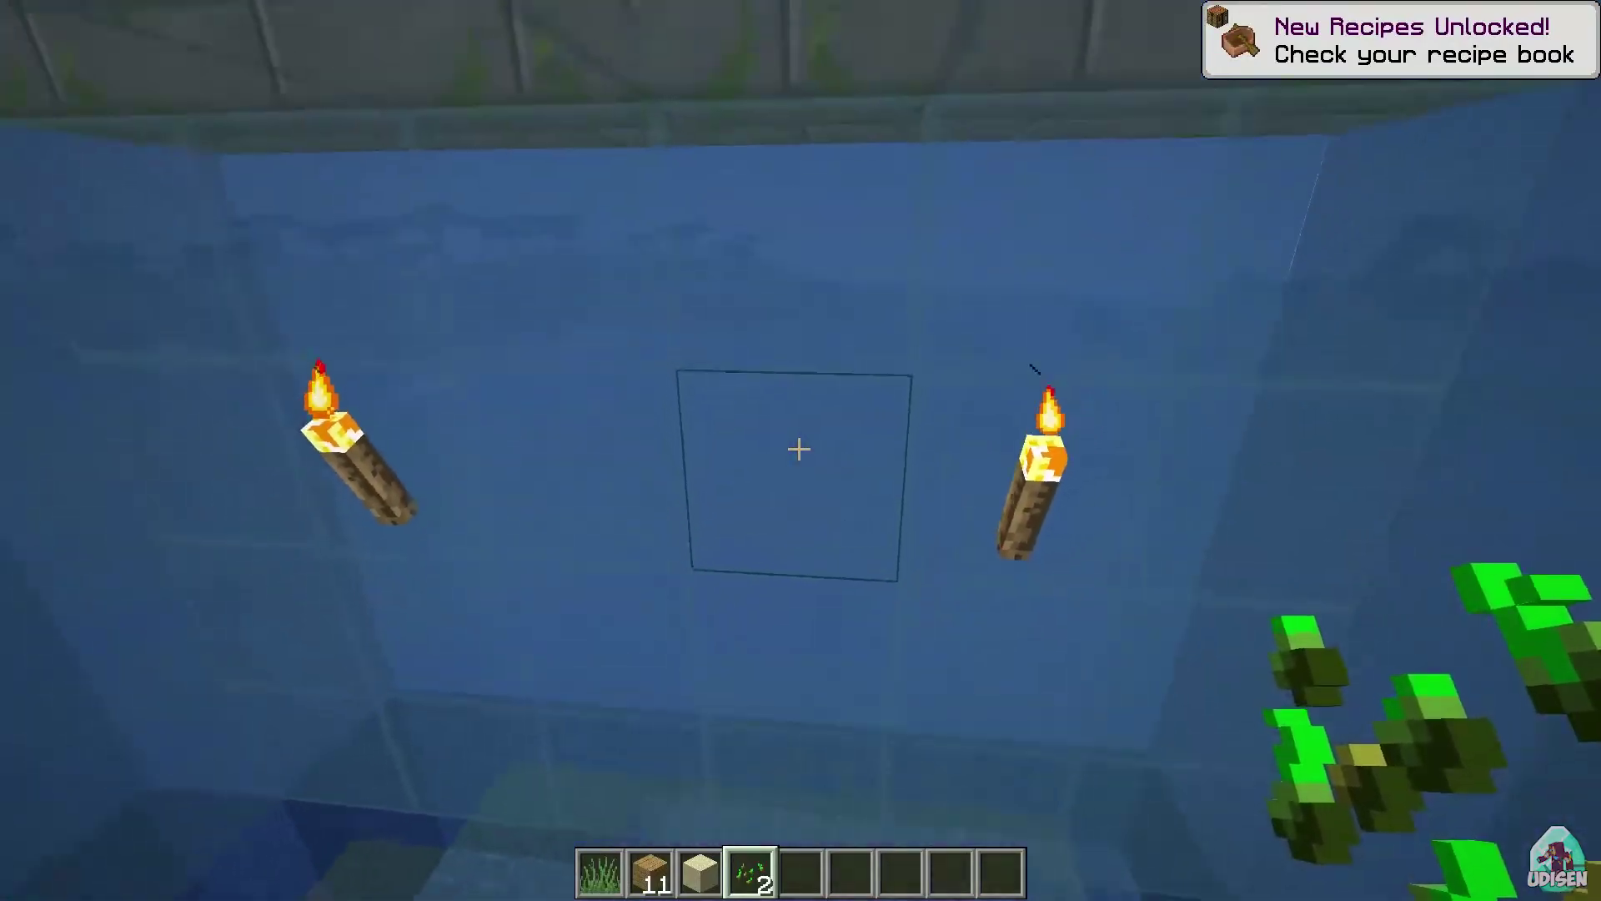
pyautogui.press('w')
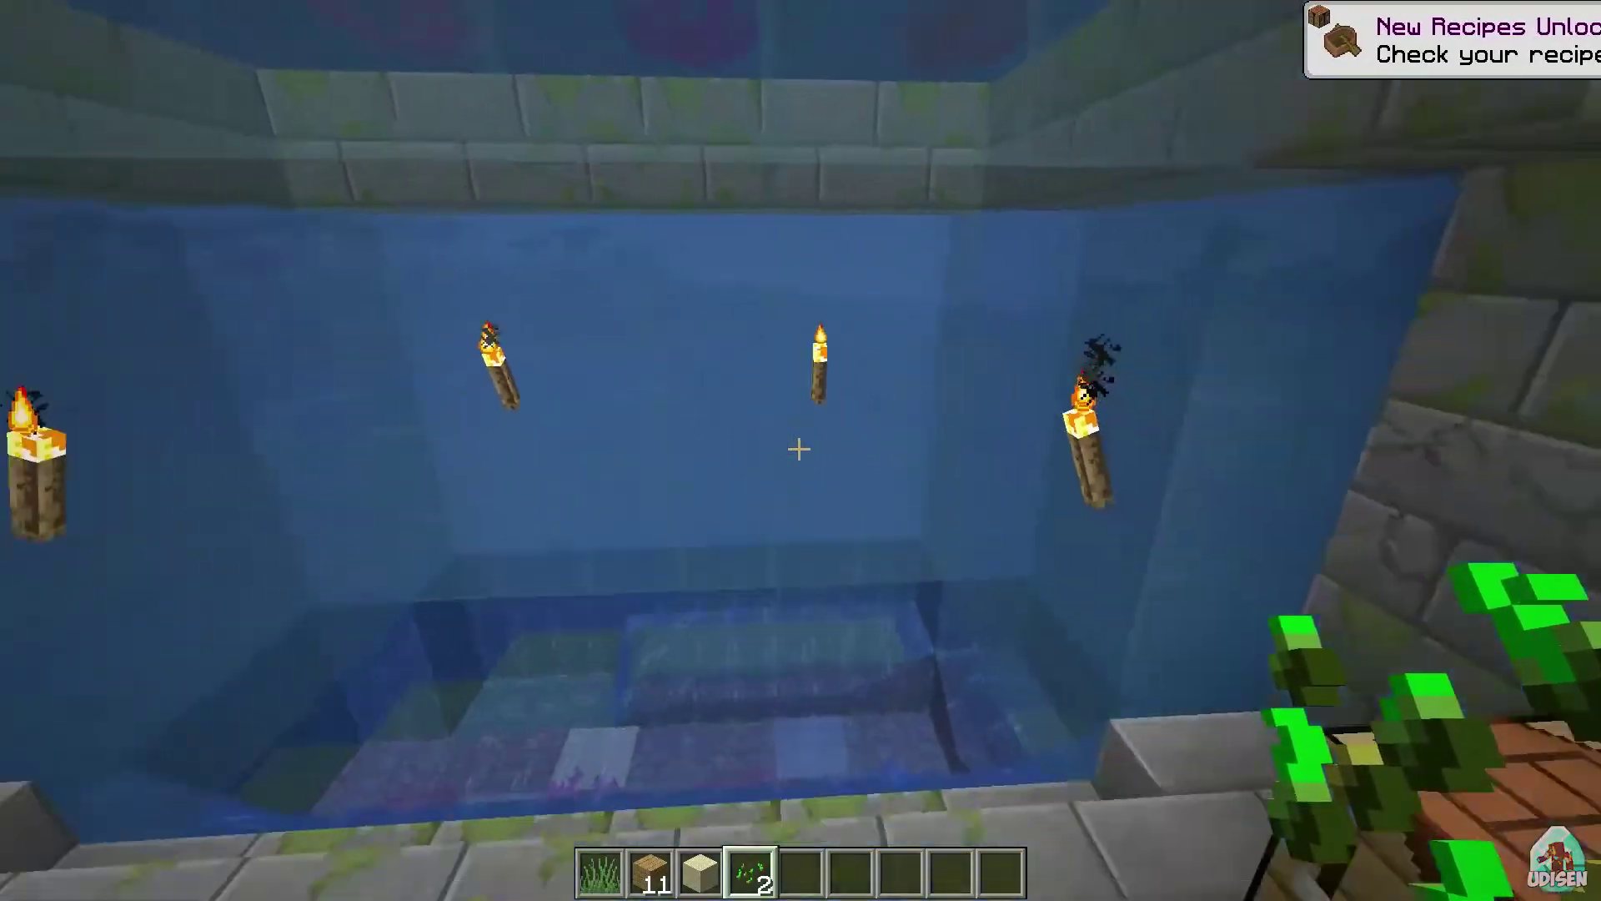
pyautogui.press('space')
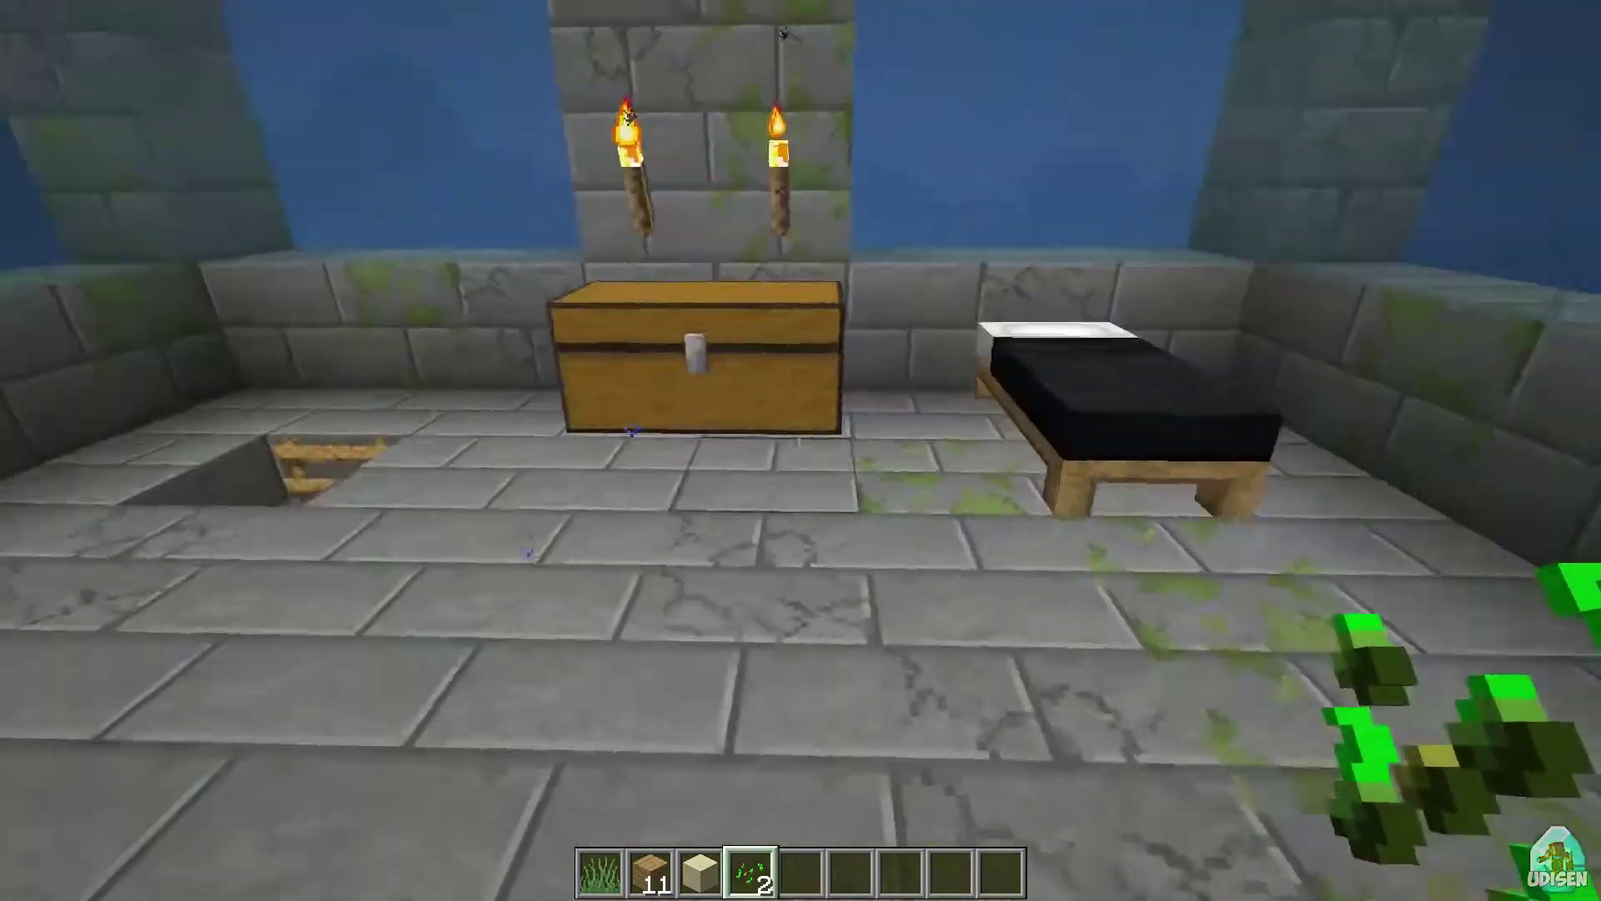
# Open both large chests in the house to check their contents
pyautogui.rightClick(799, 449)
pyautogui.press('Escape')
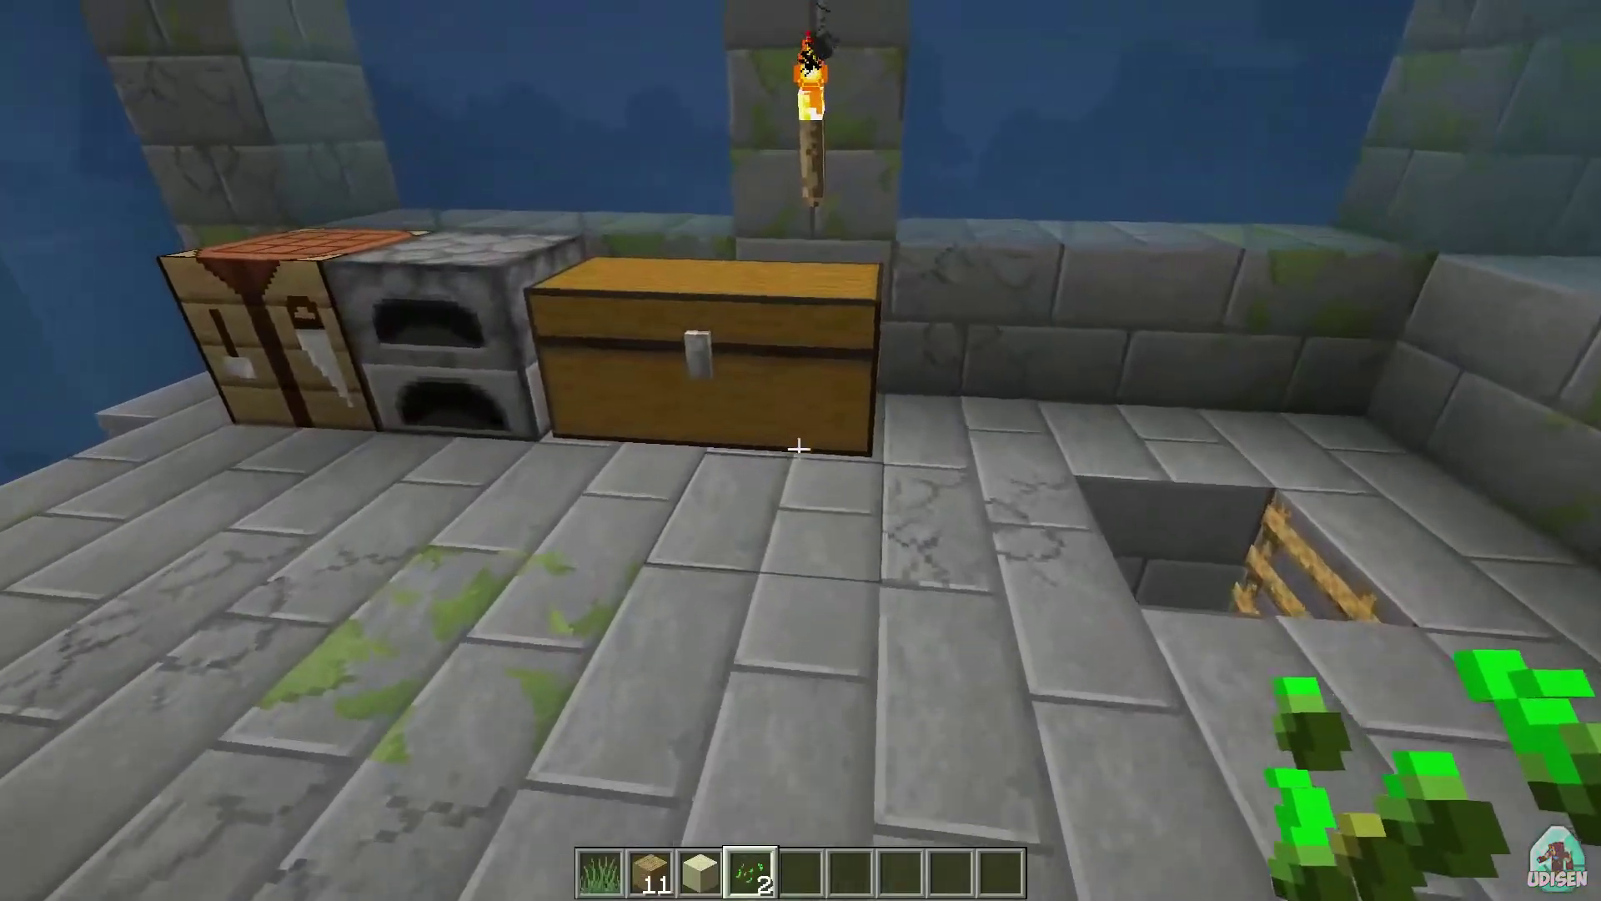
pyautogui.rightClick(798, 449)
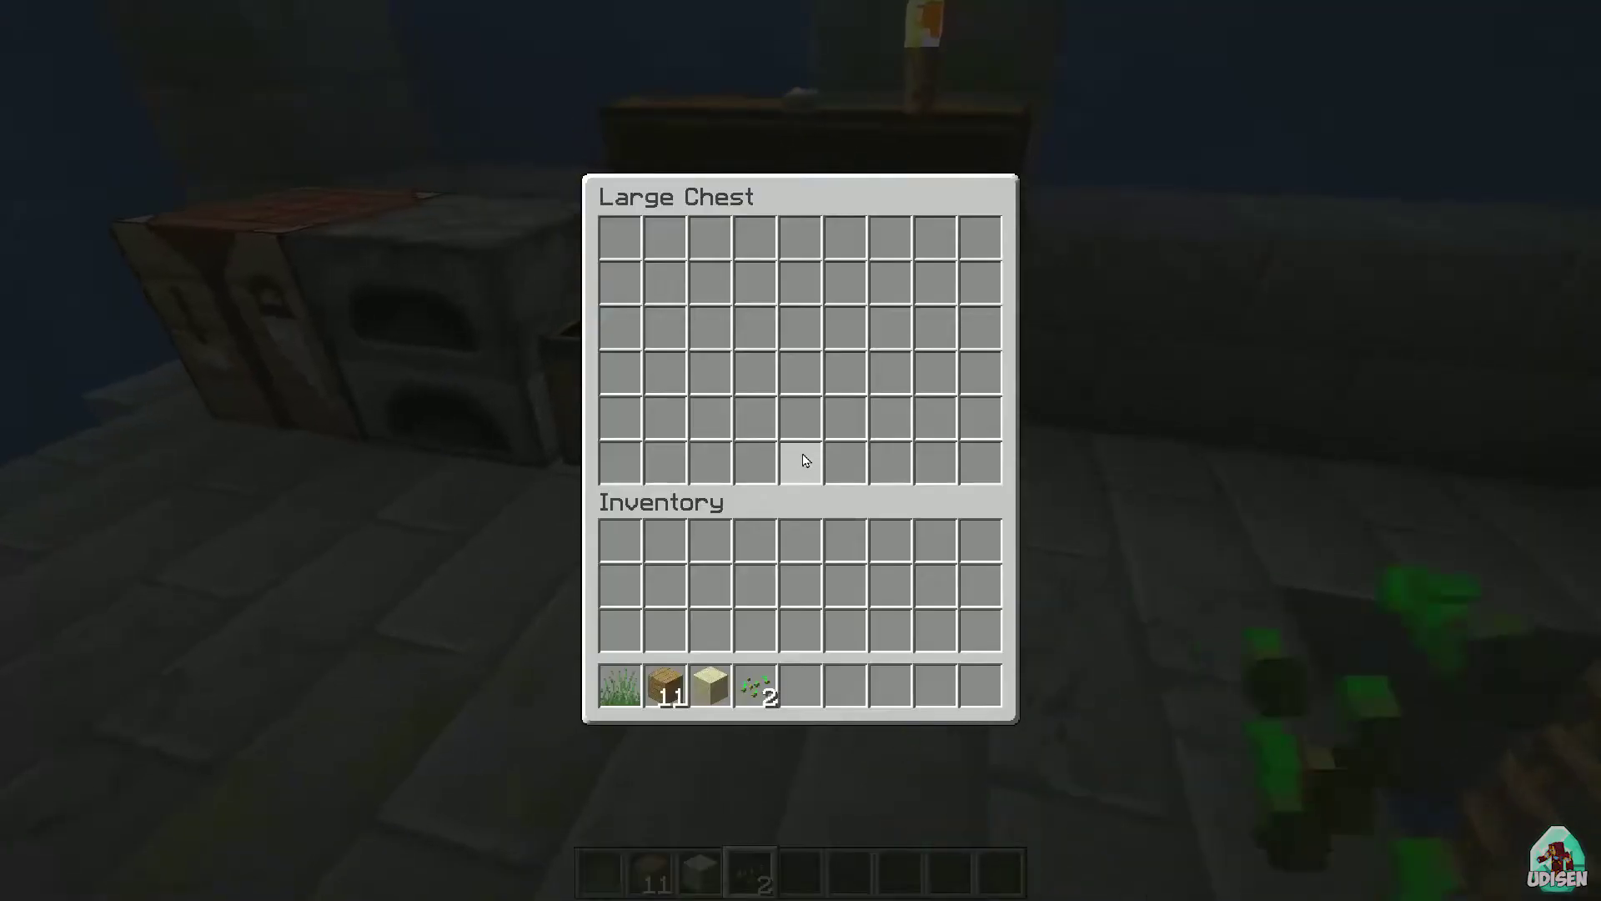
pyautogui.press('Escape')
# Climb down the ladder into the rail tunnel and start a /gamemode command
pyautogui.press('w')
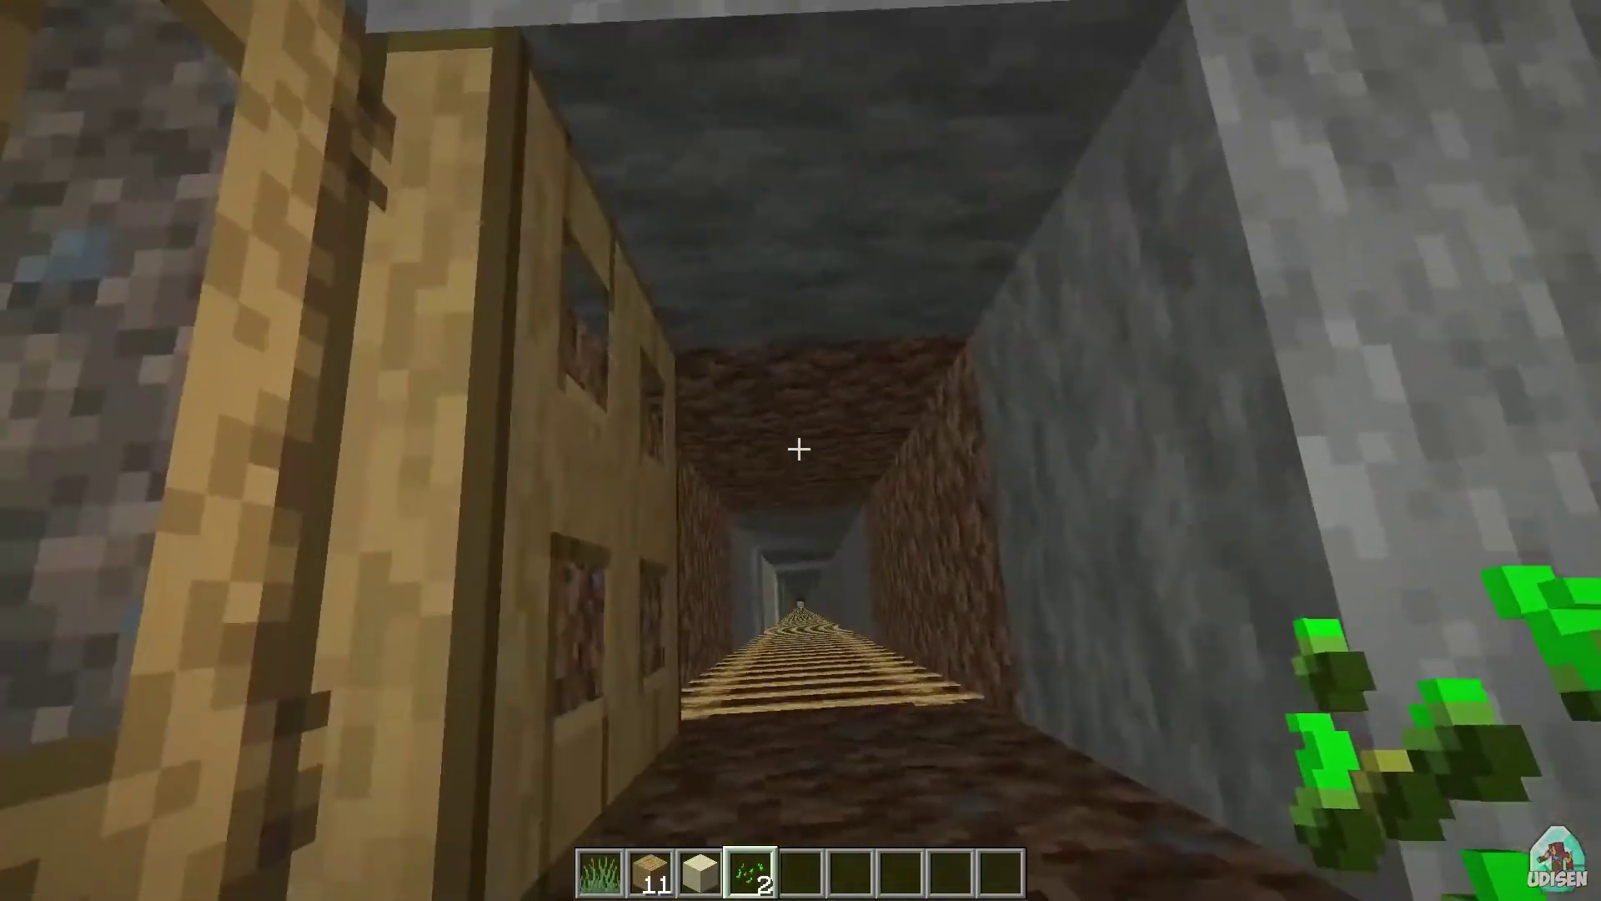
pyautogui.press('w')
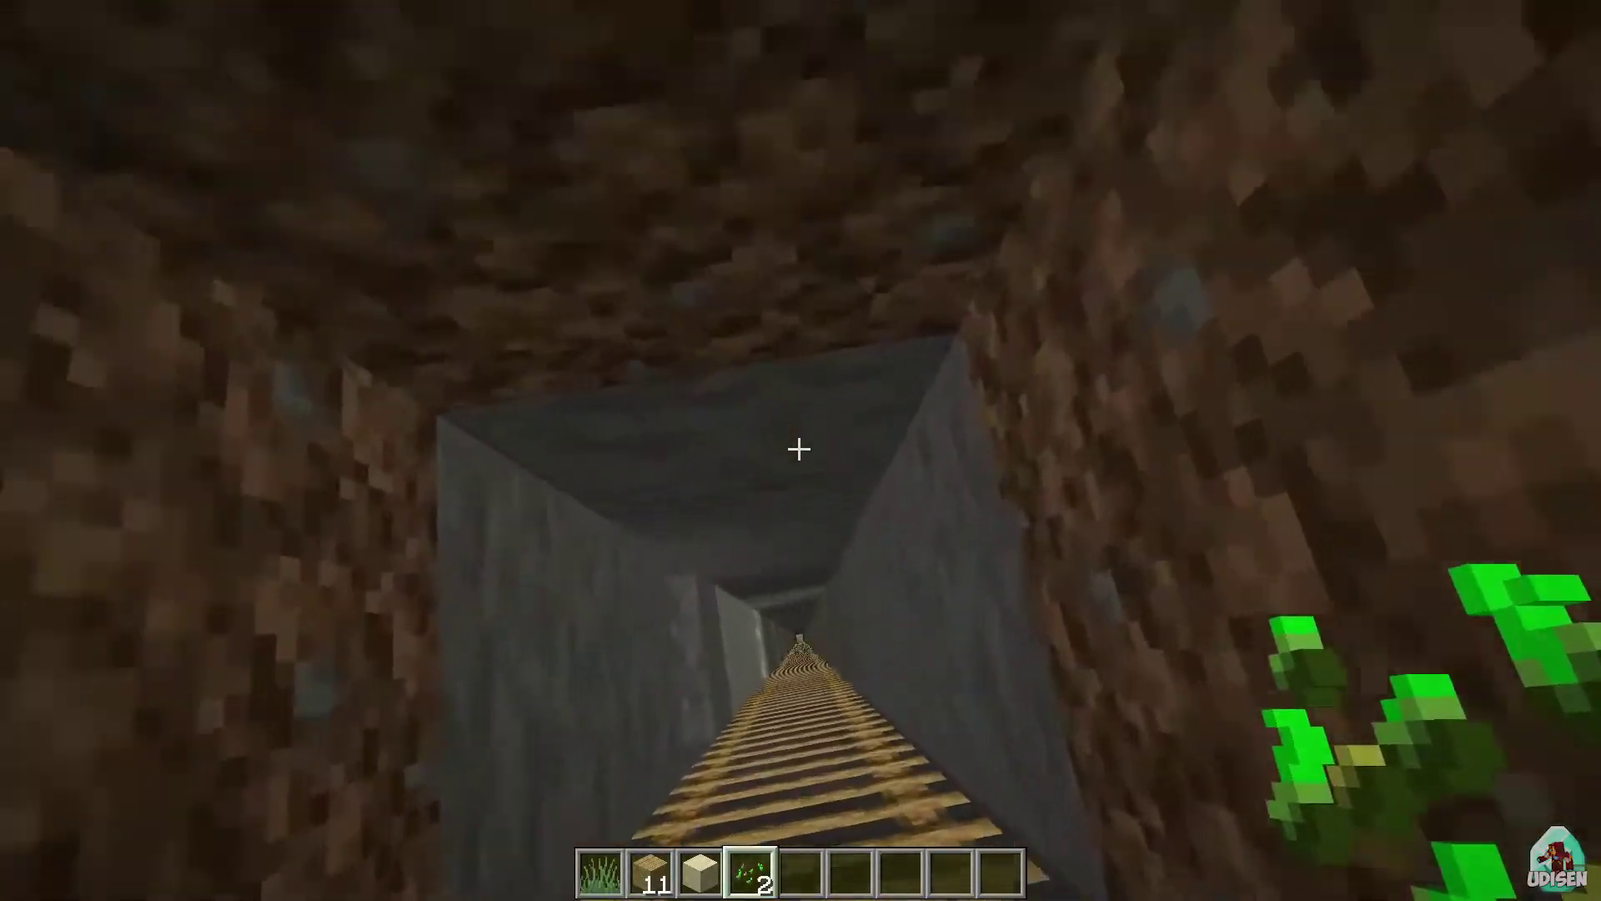
pyautogui.press('F3')
pyautogui.press('F3')
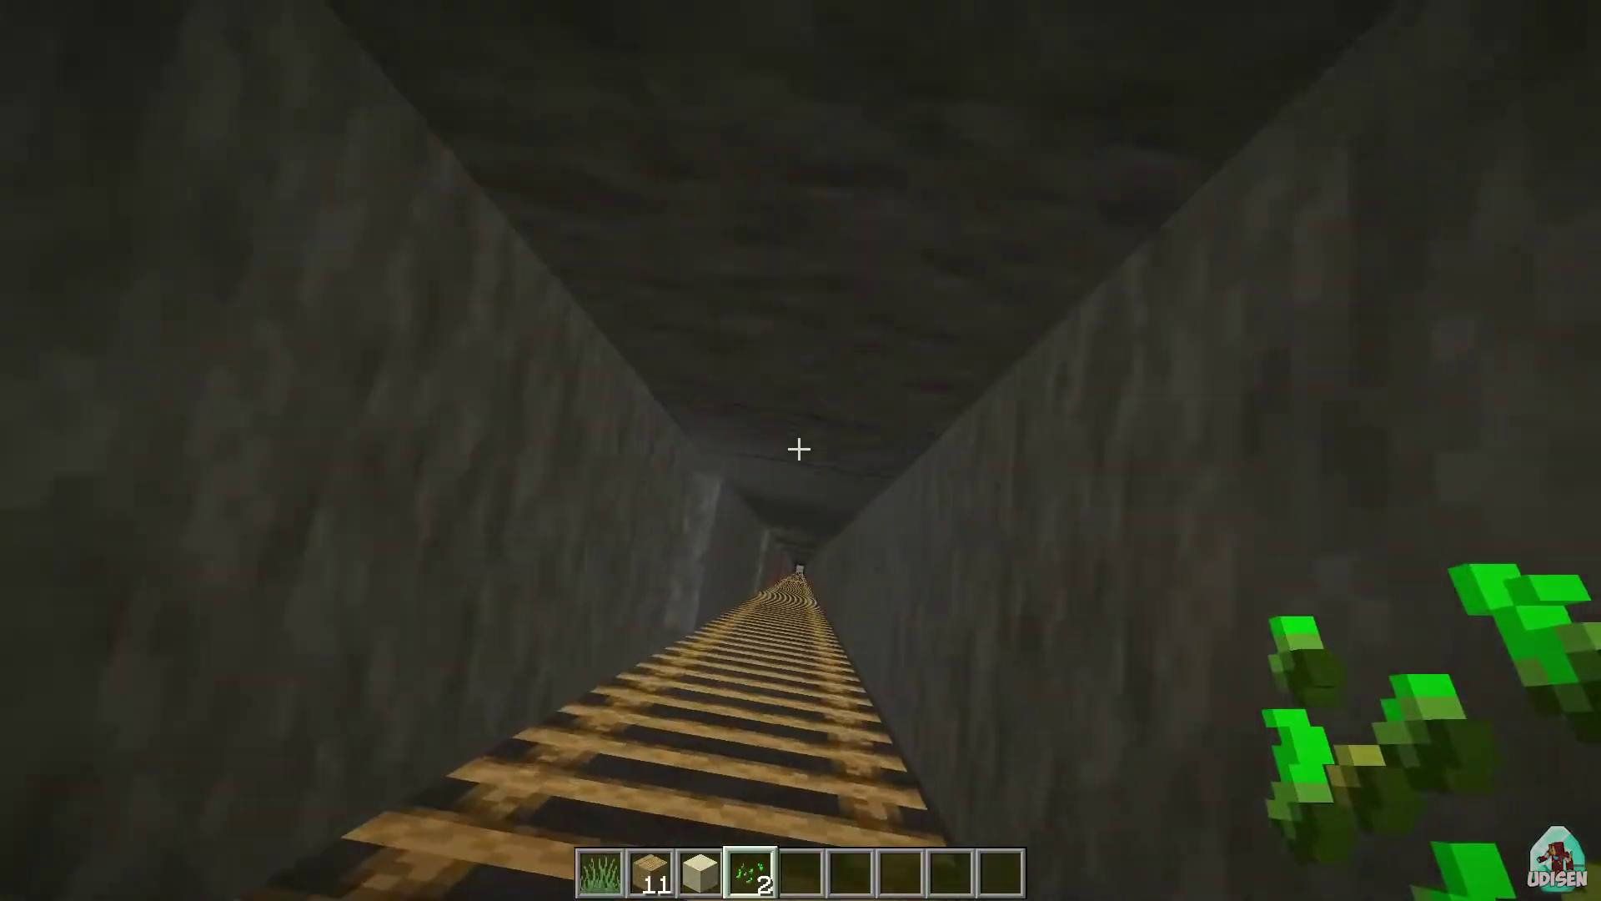
pyautogui.write('/ga')
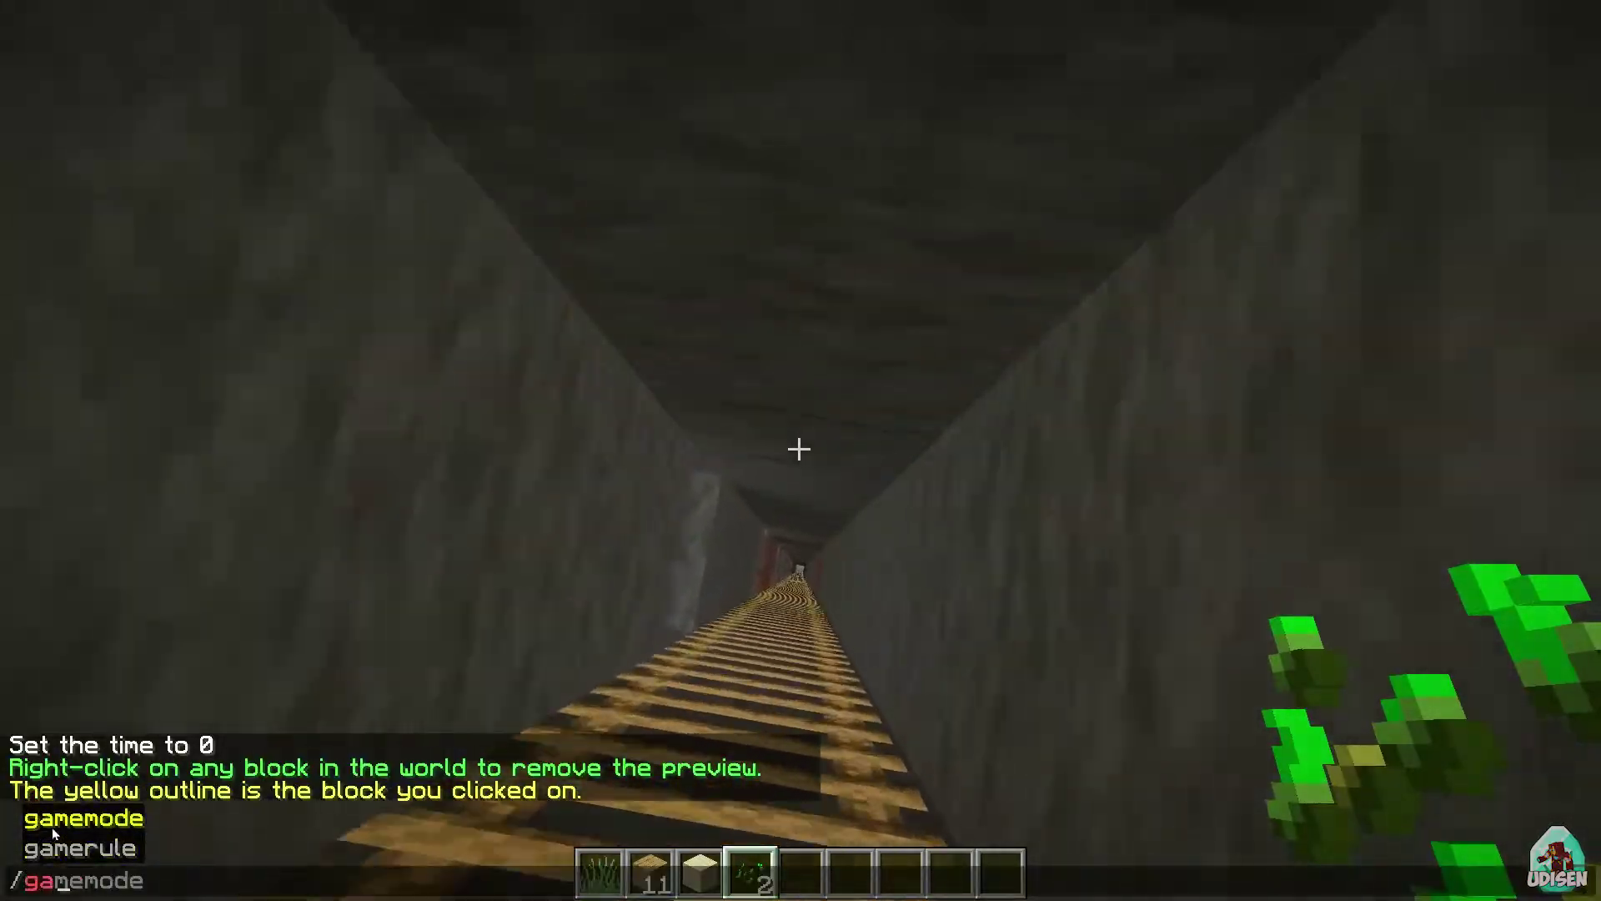
pyautogui.click(52, 825)
# Switch to Spectator Mode and fly the rail tunnel to its torch-lit end room
pyautogui.press('Tab')
pyautogui.press('Tab')
pyautogui.press('Tab')
pyautogui.press('Return')
pyautogui.press('w')
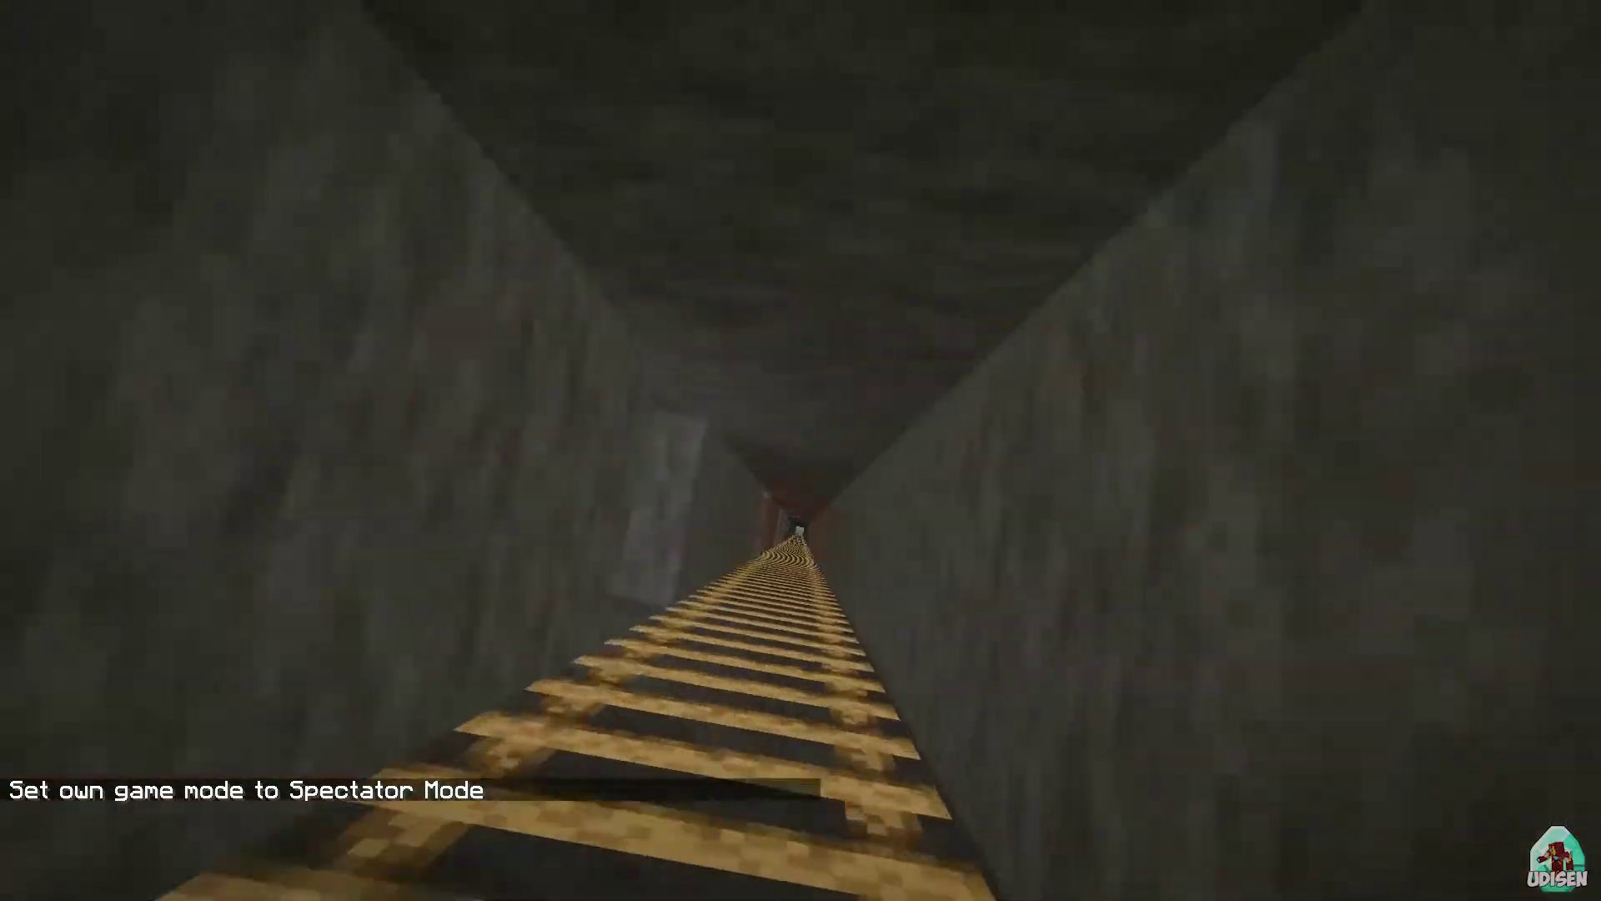
pyautogui.press('w')
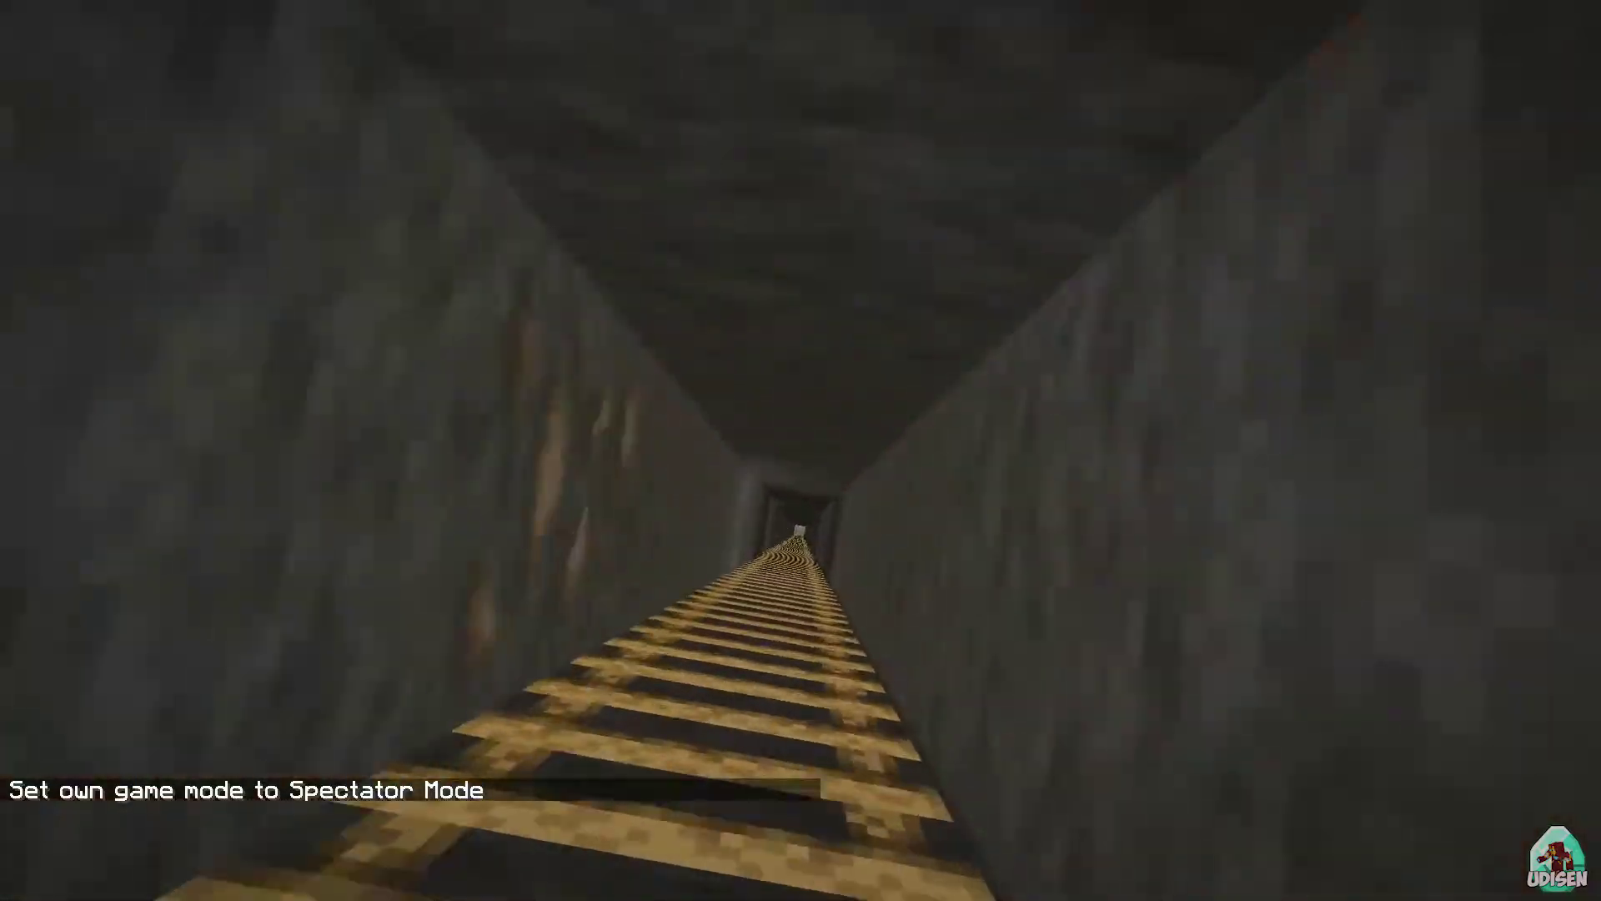
pyautogui.press('w')
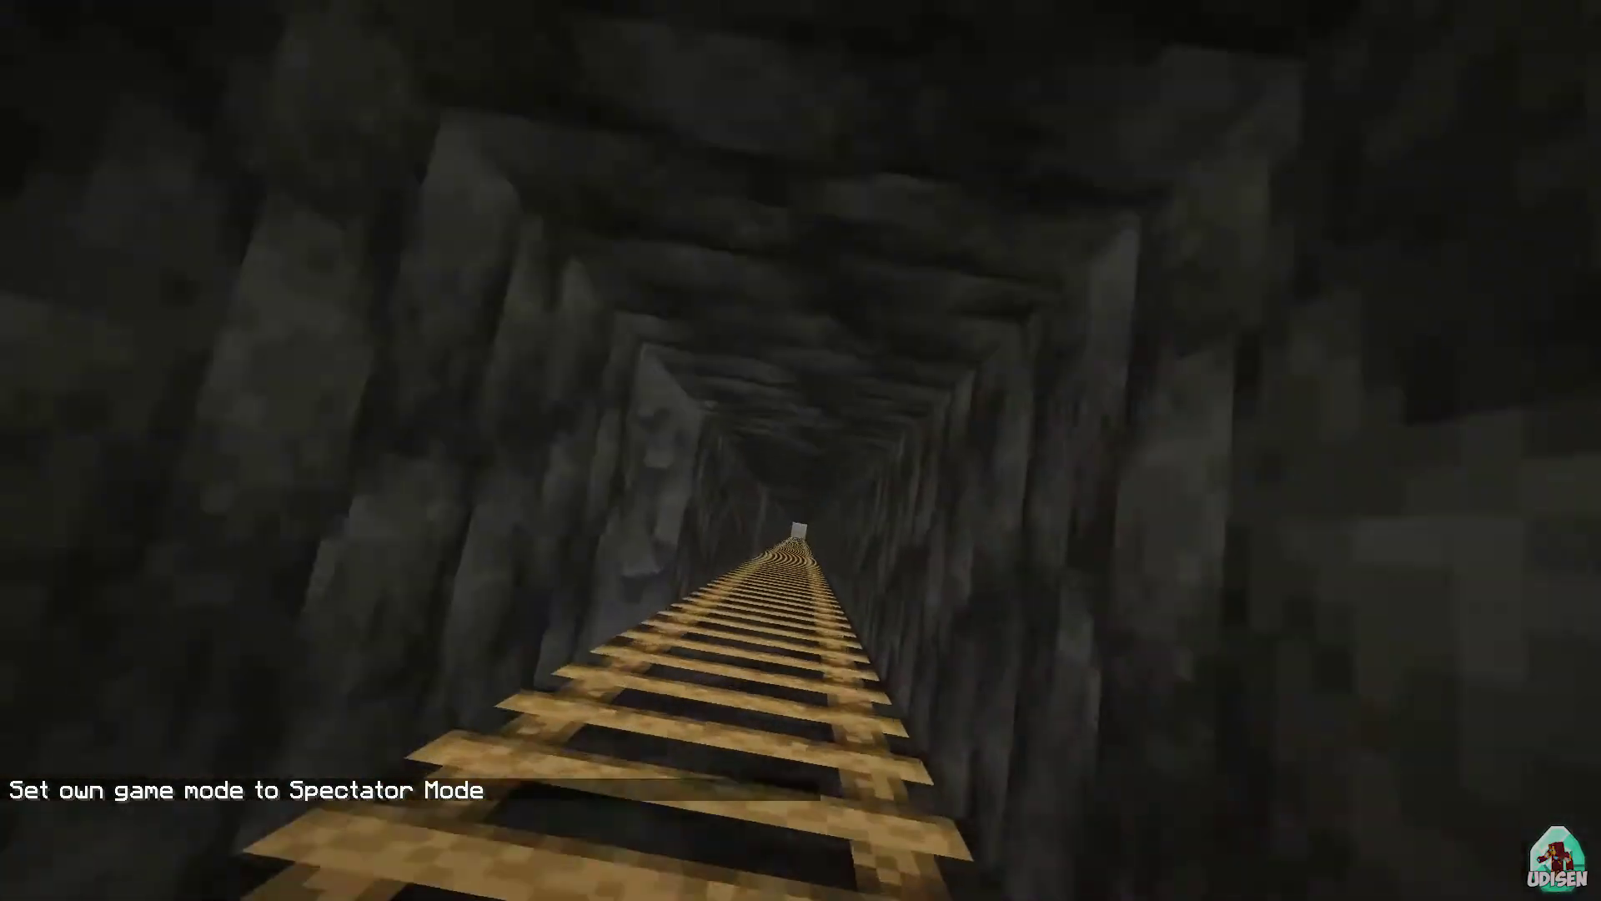
pyautogui.press('w')
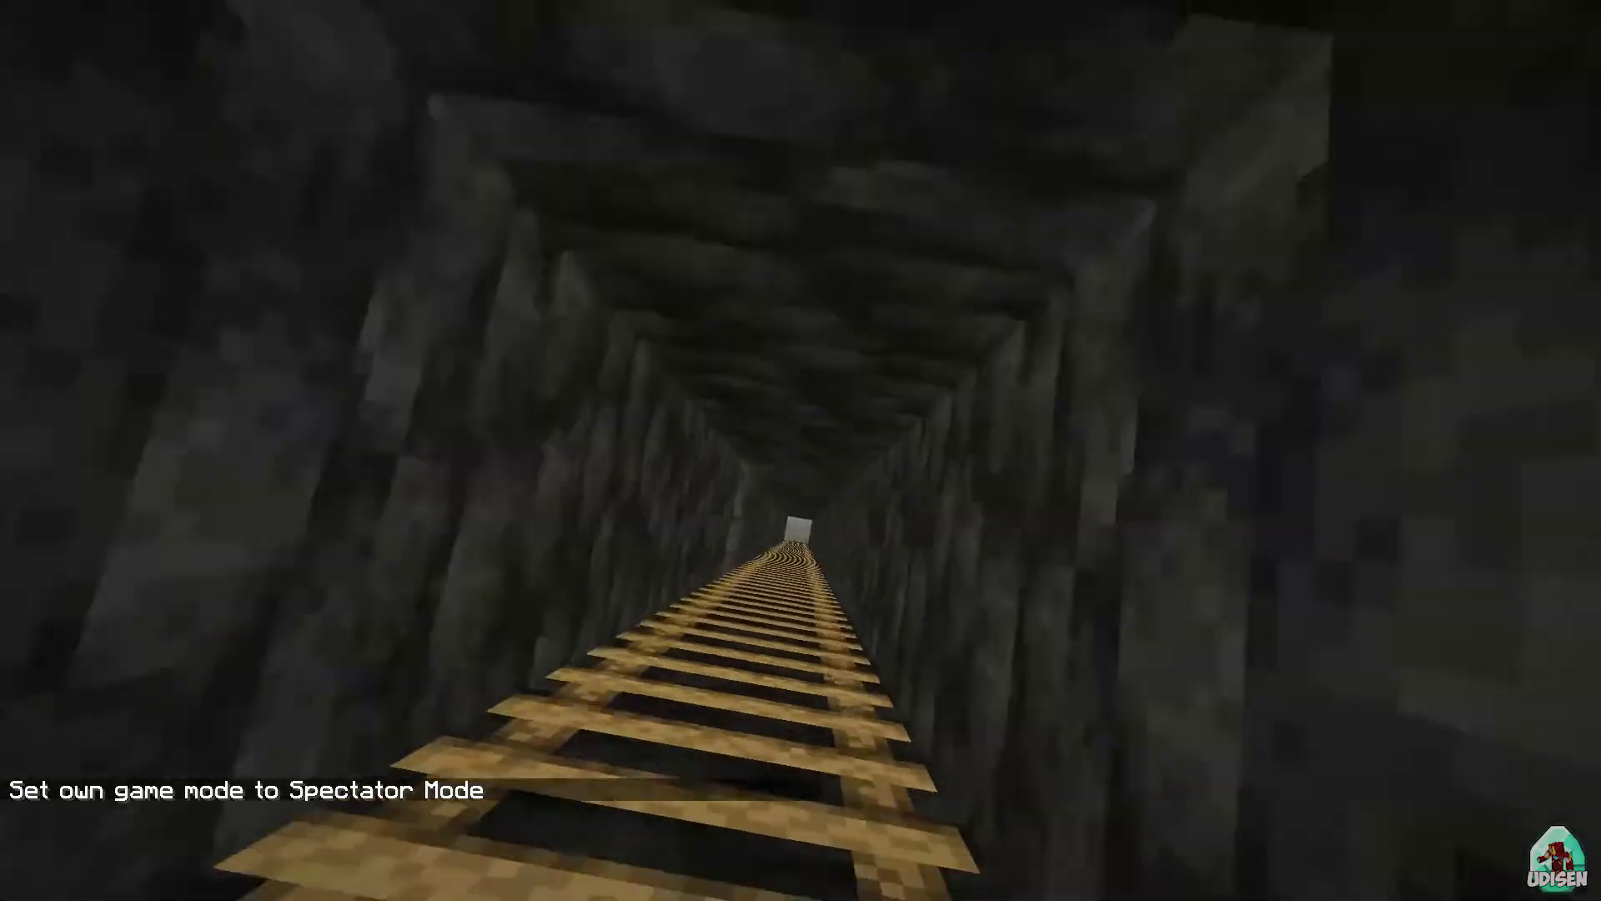
pyautogui.press('w')
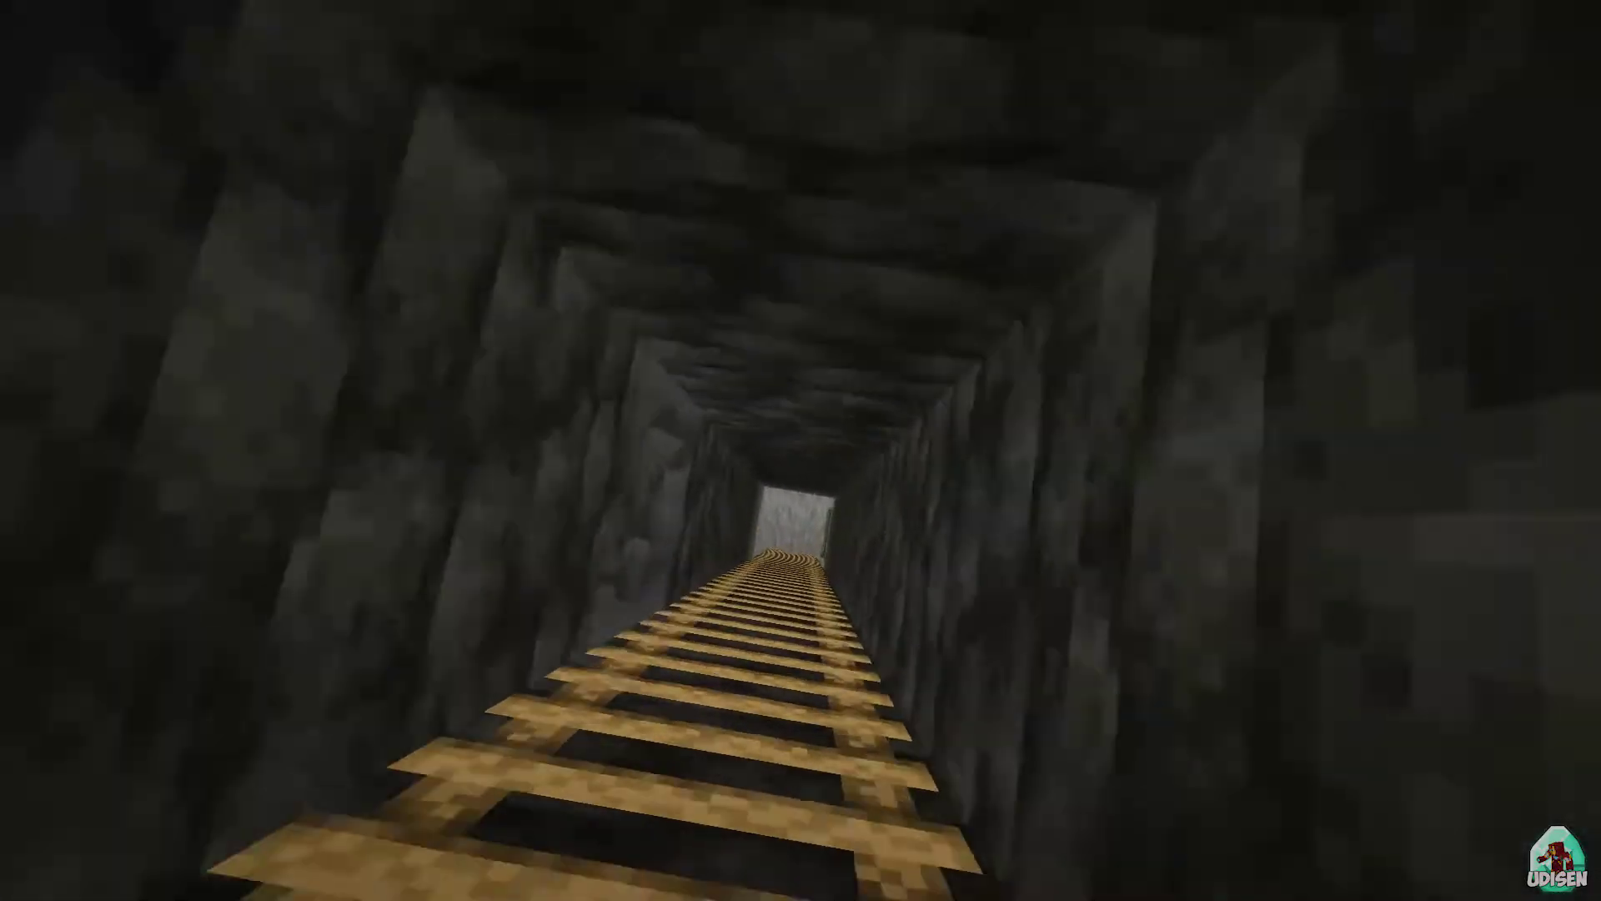
pyautogui.press('w')
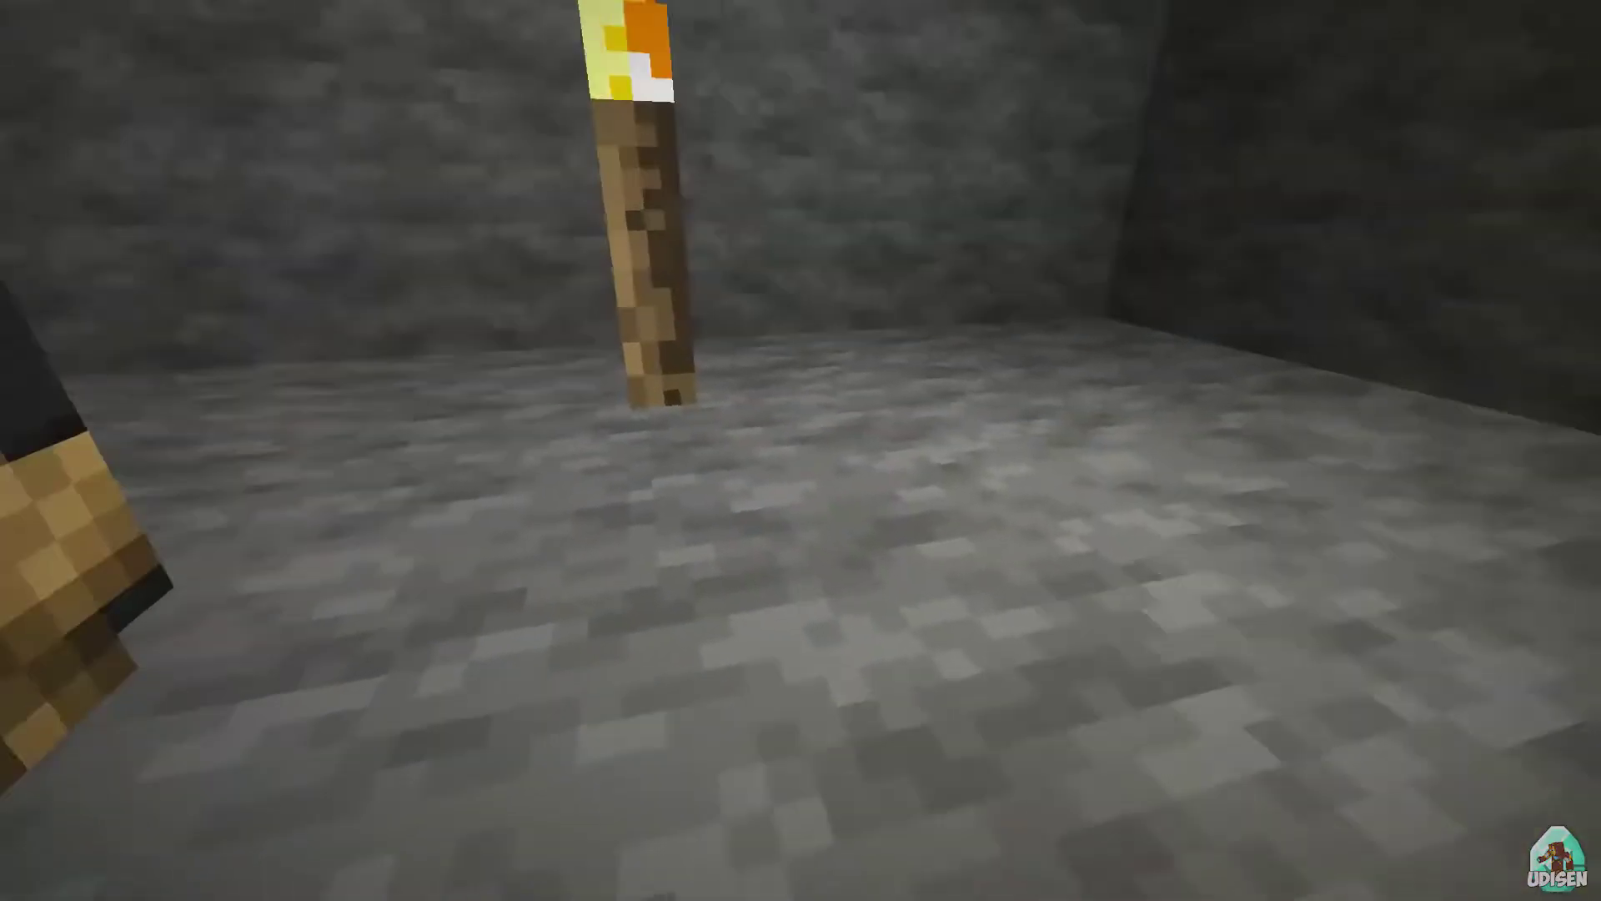
pyautogui.press('s')
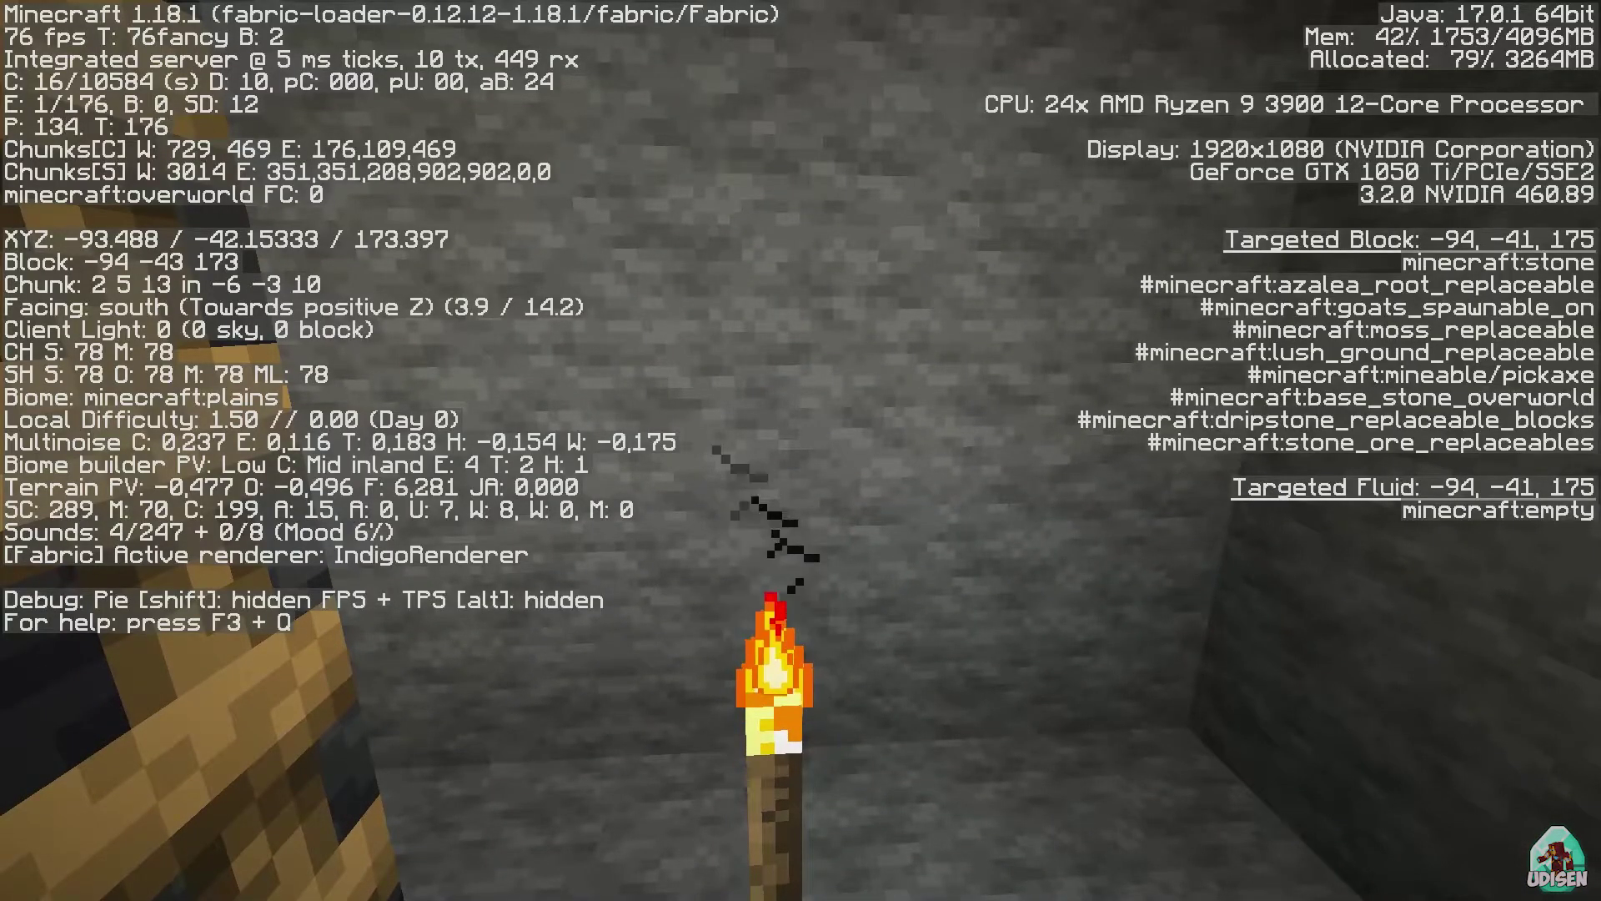
pyautogui.press('F3')
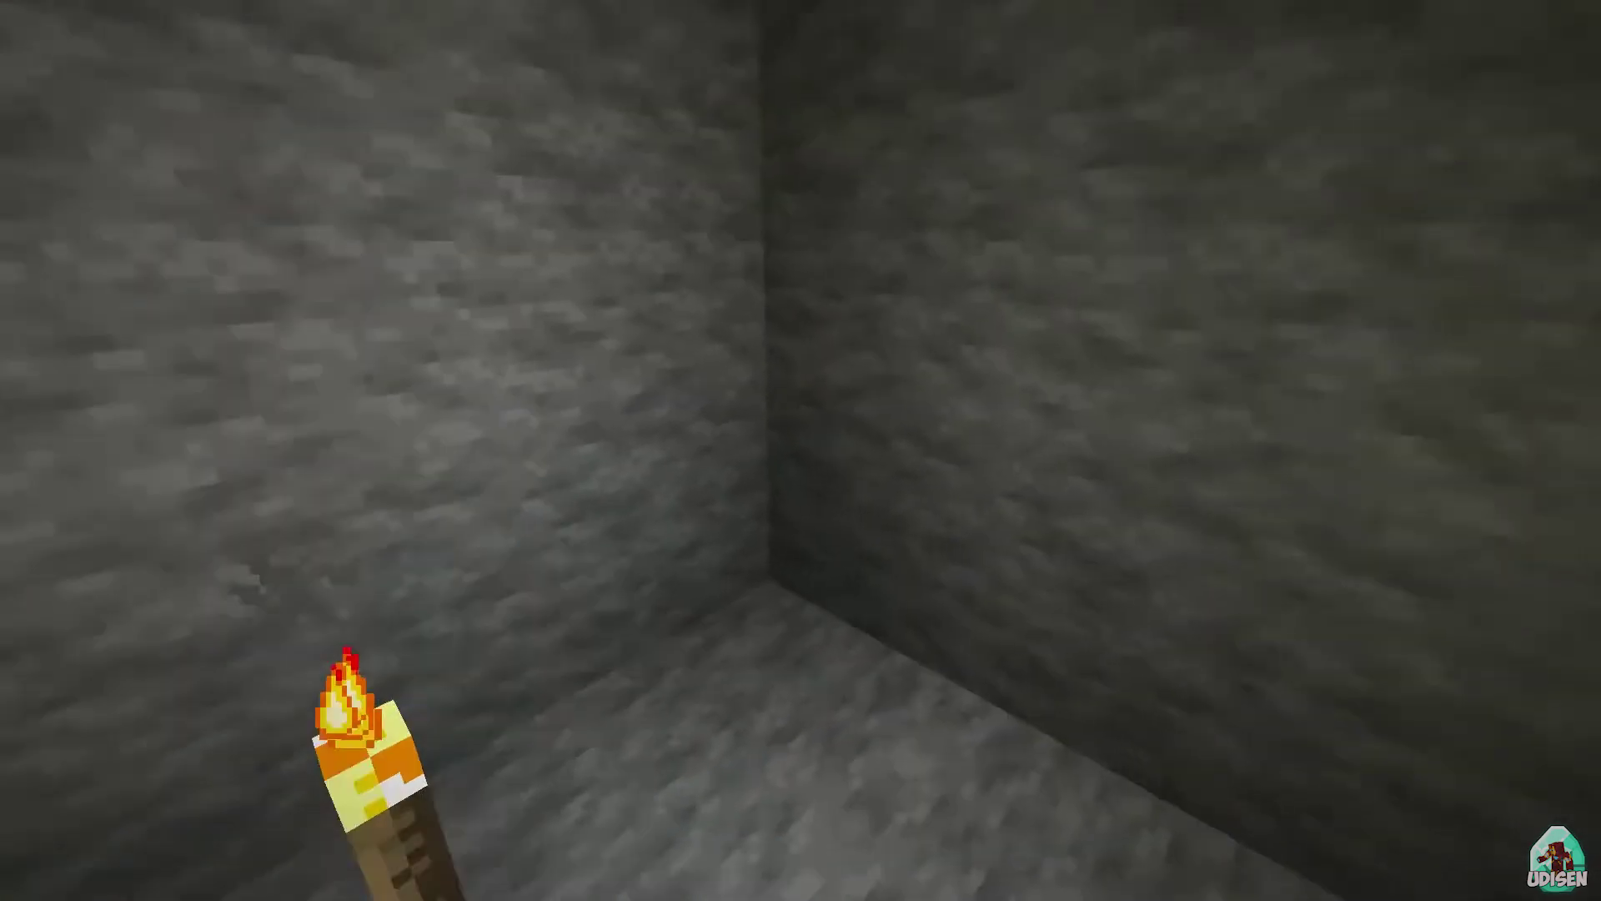
pyautogui.press('w')
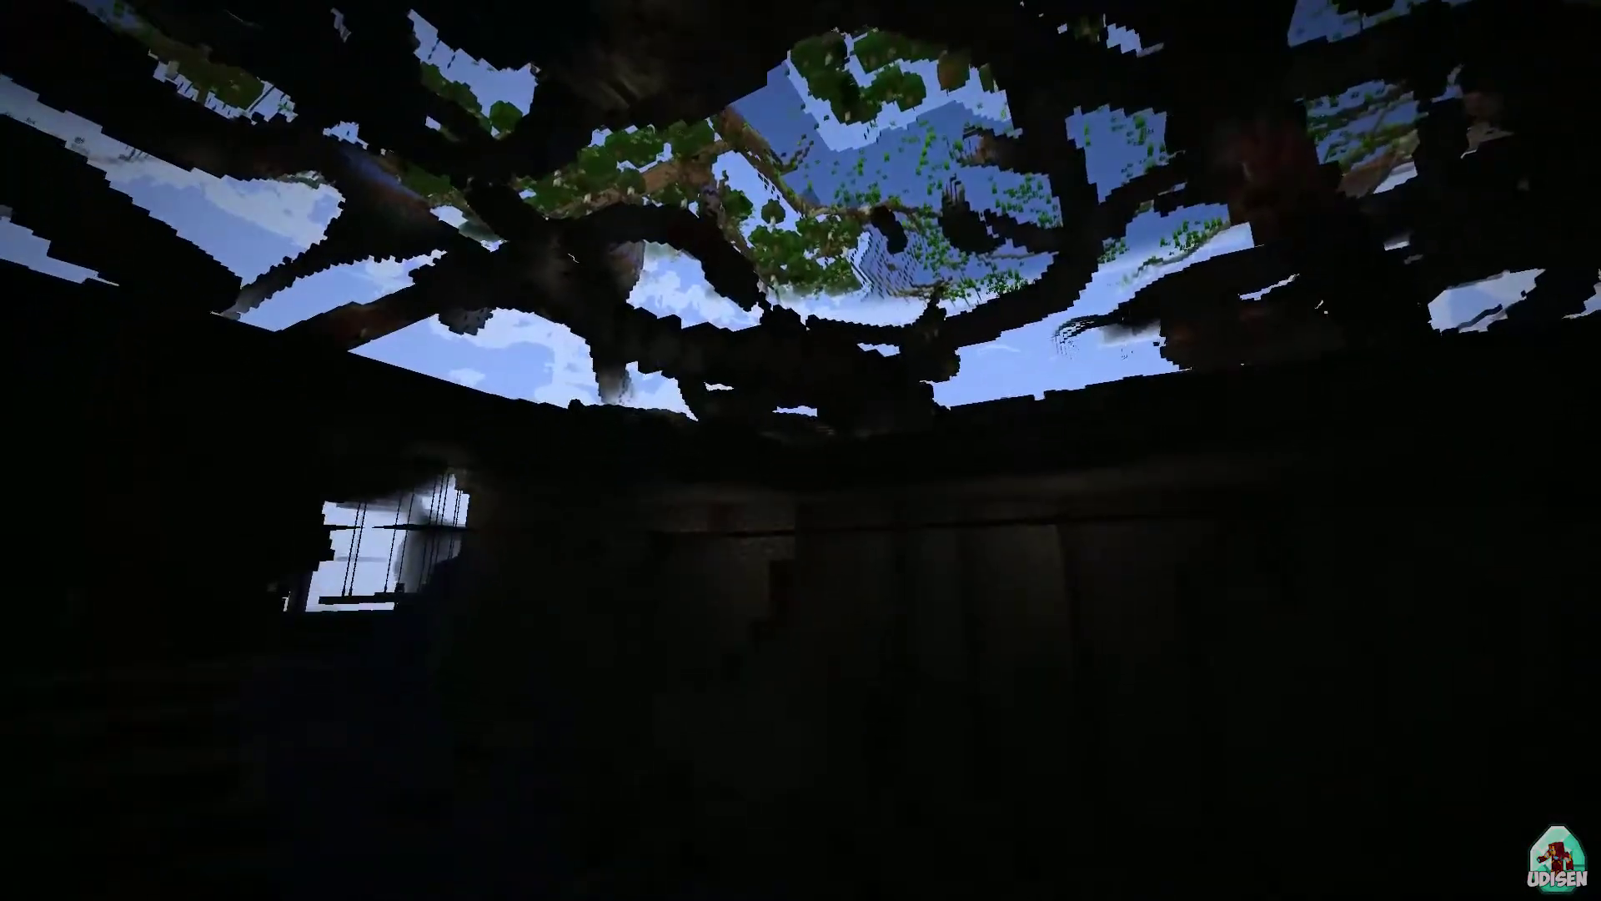
# Kill the player with /kill and respawn
pyautogui.write('/kill')
pyautogui.press('Return')
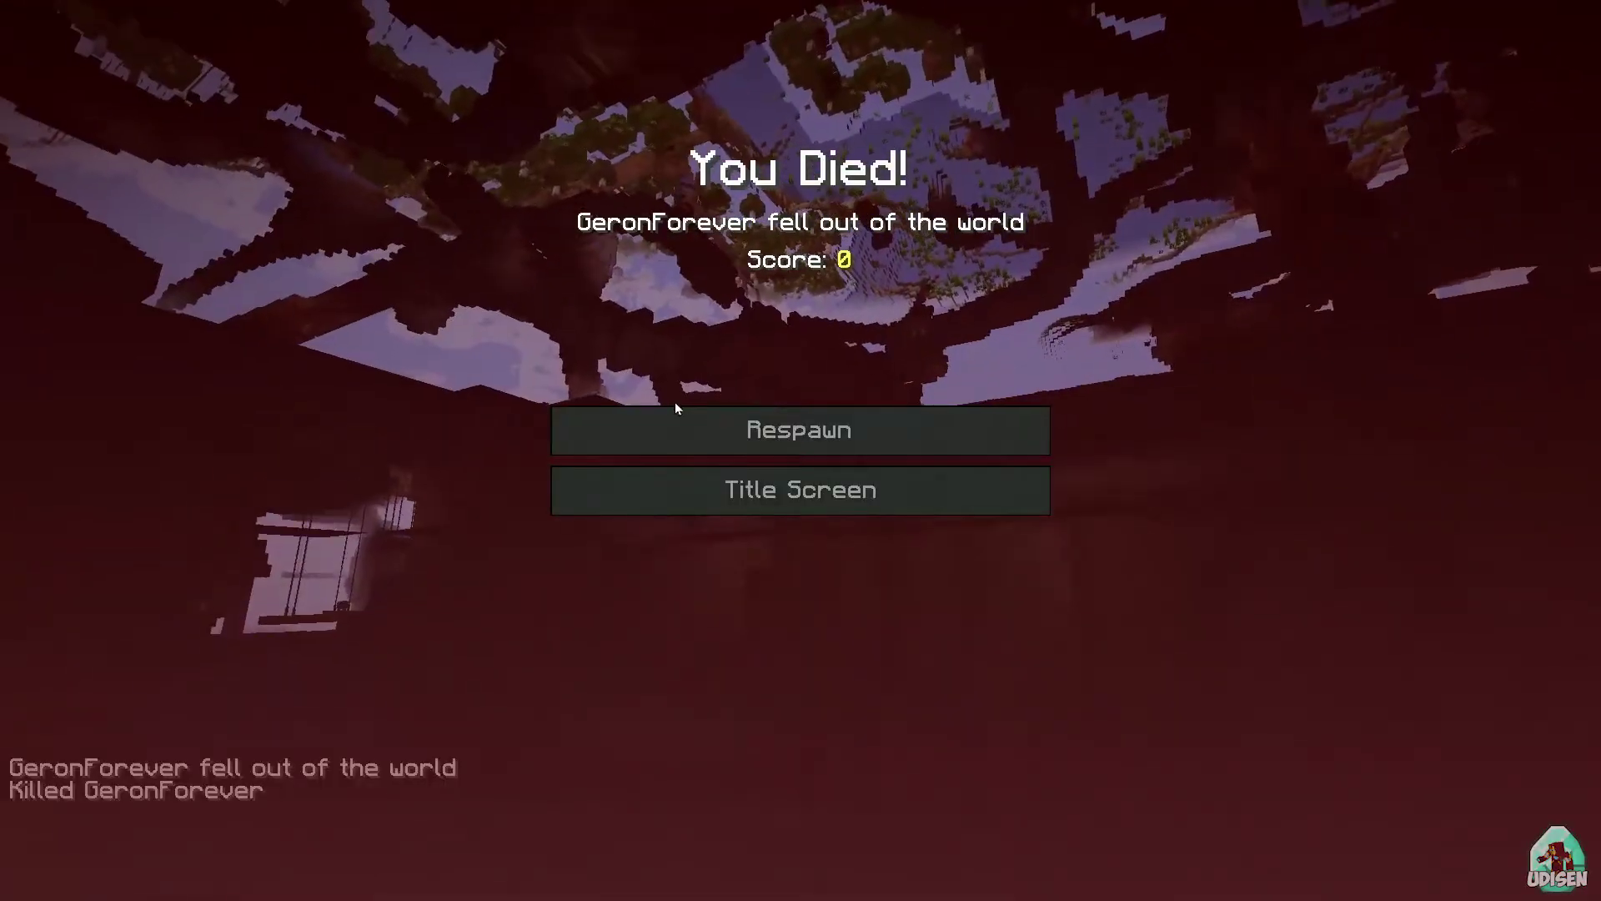
pyautogui.click(684, 429)
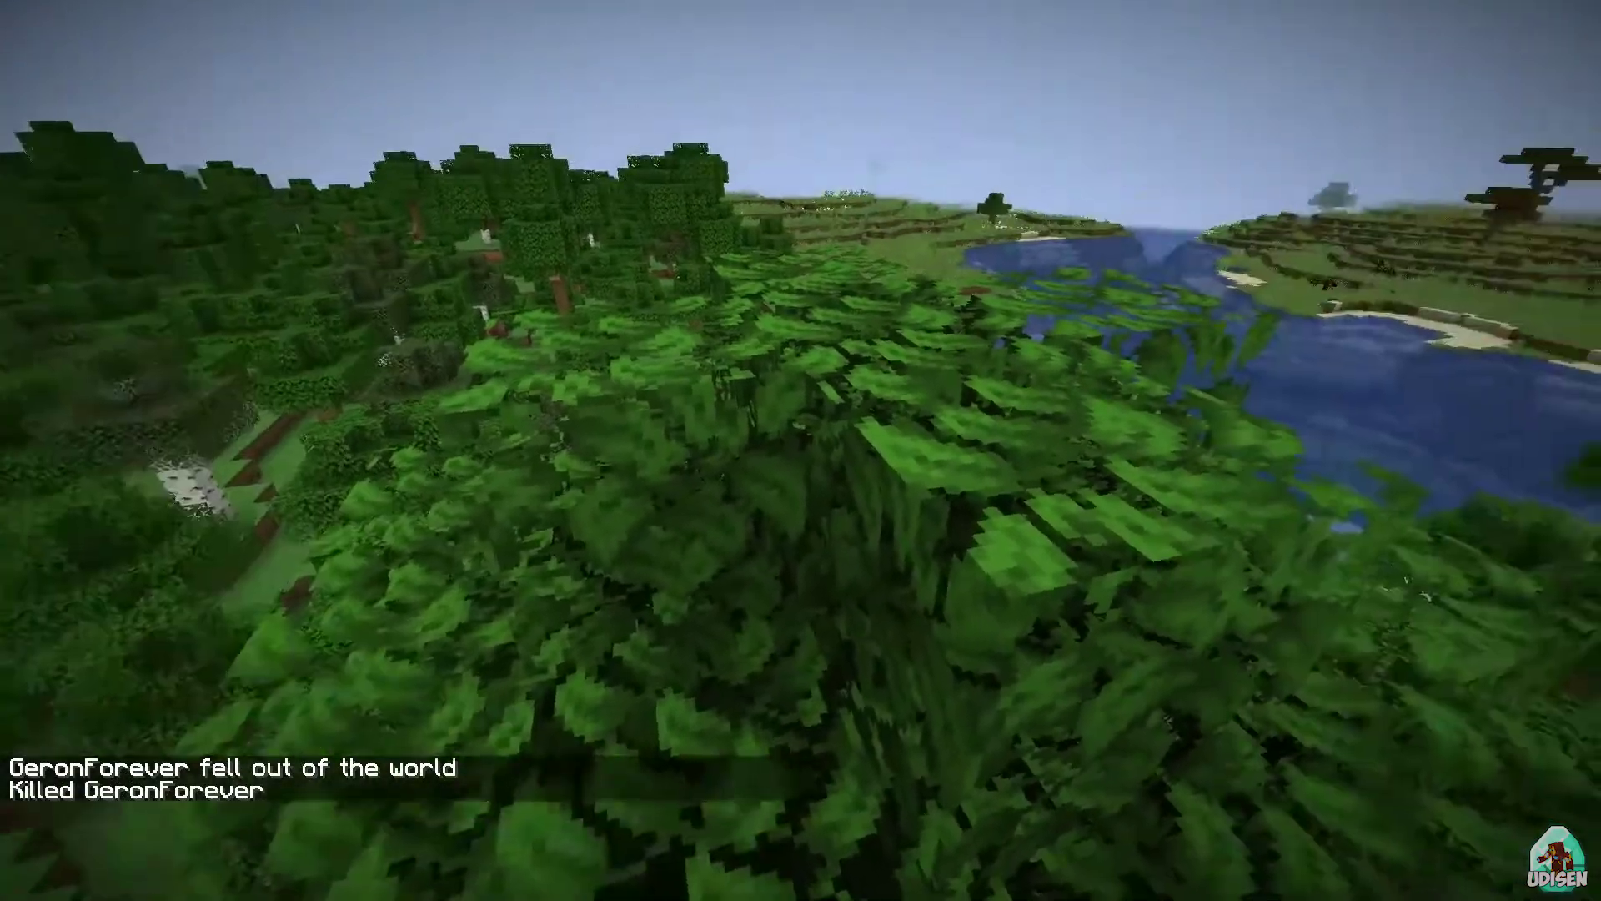
# Switch to Creative mode with /gamemode creative and open the creative inventory
pyautogui.write('/ga')
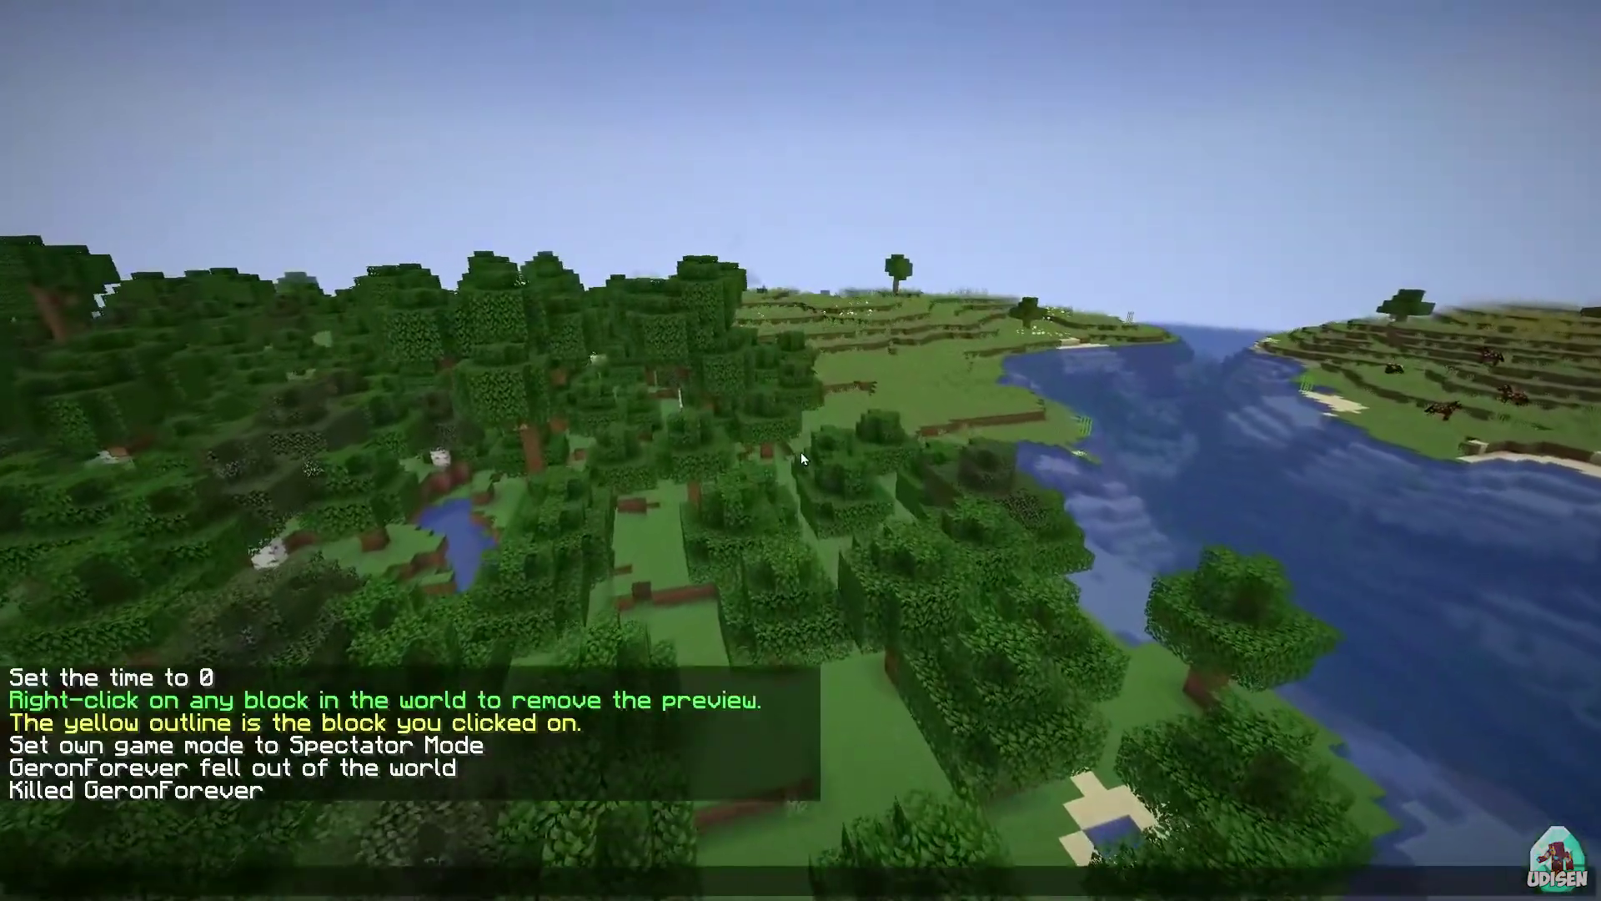
pyautogui.press('Tab')
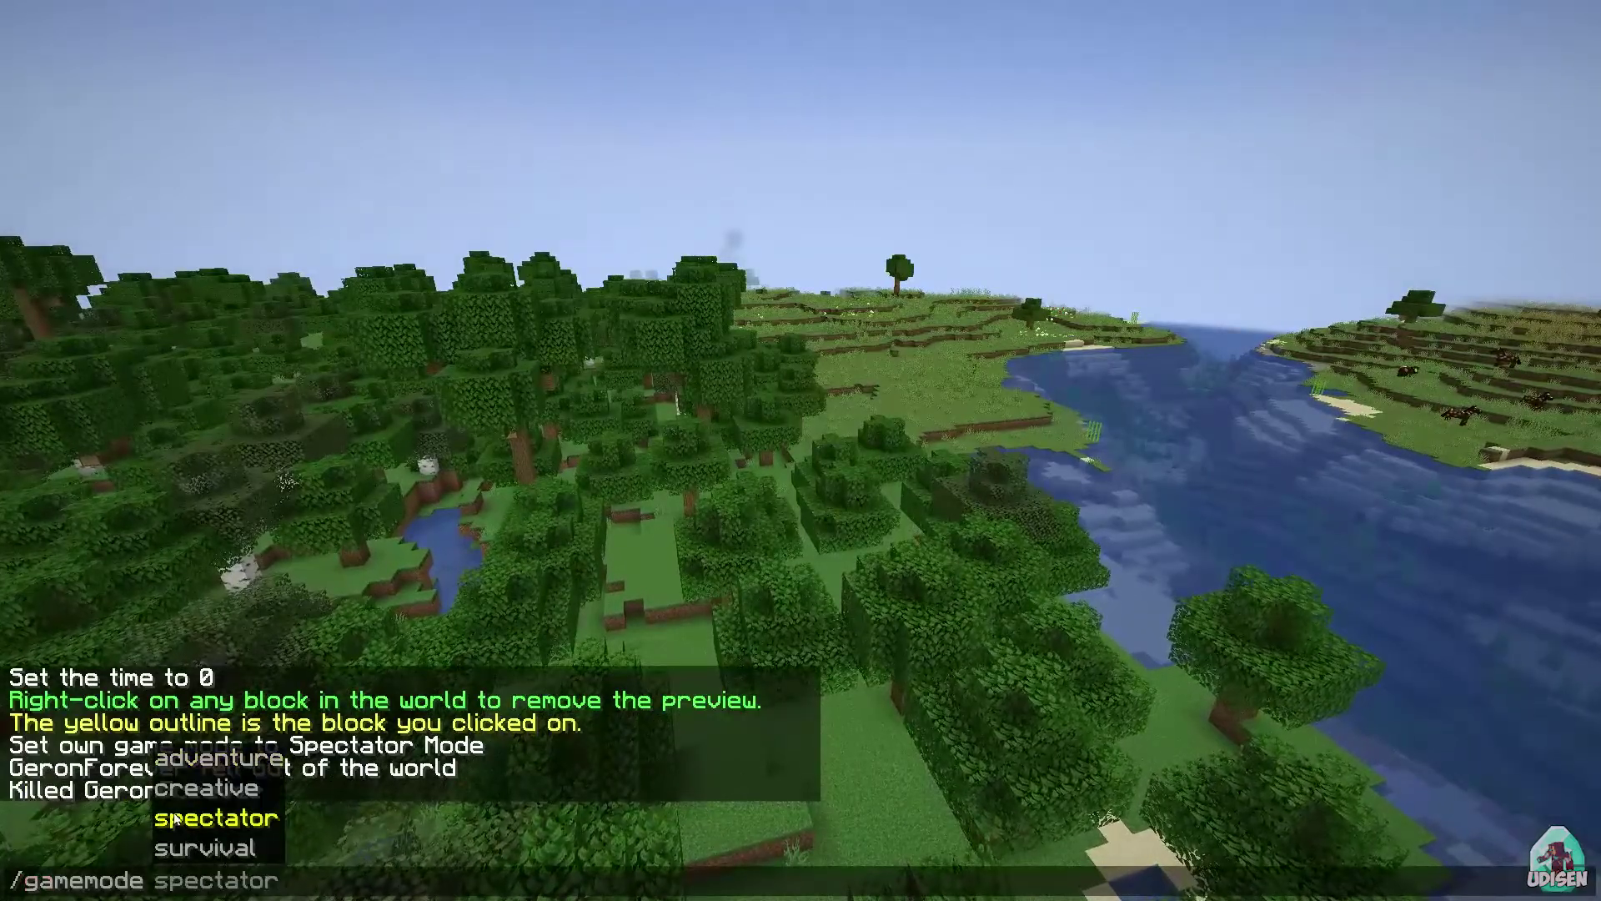
pyautogui.write('creative')
pyautogui.press('Return')
pyautogui.press('e')
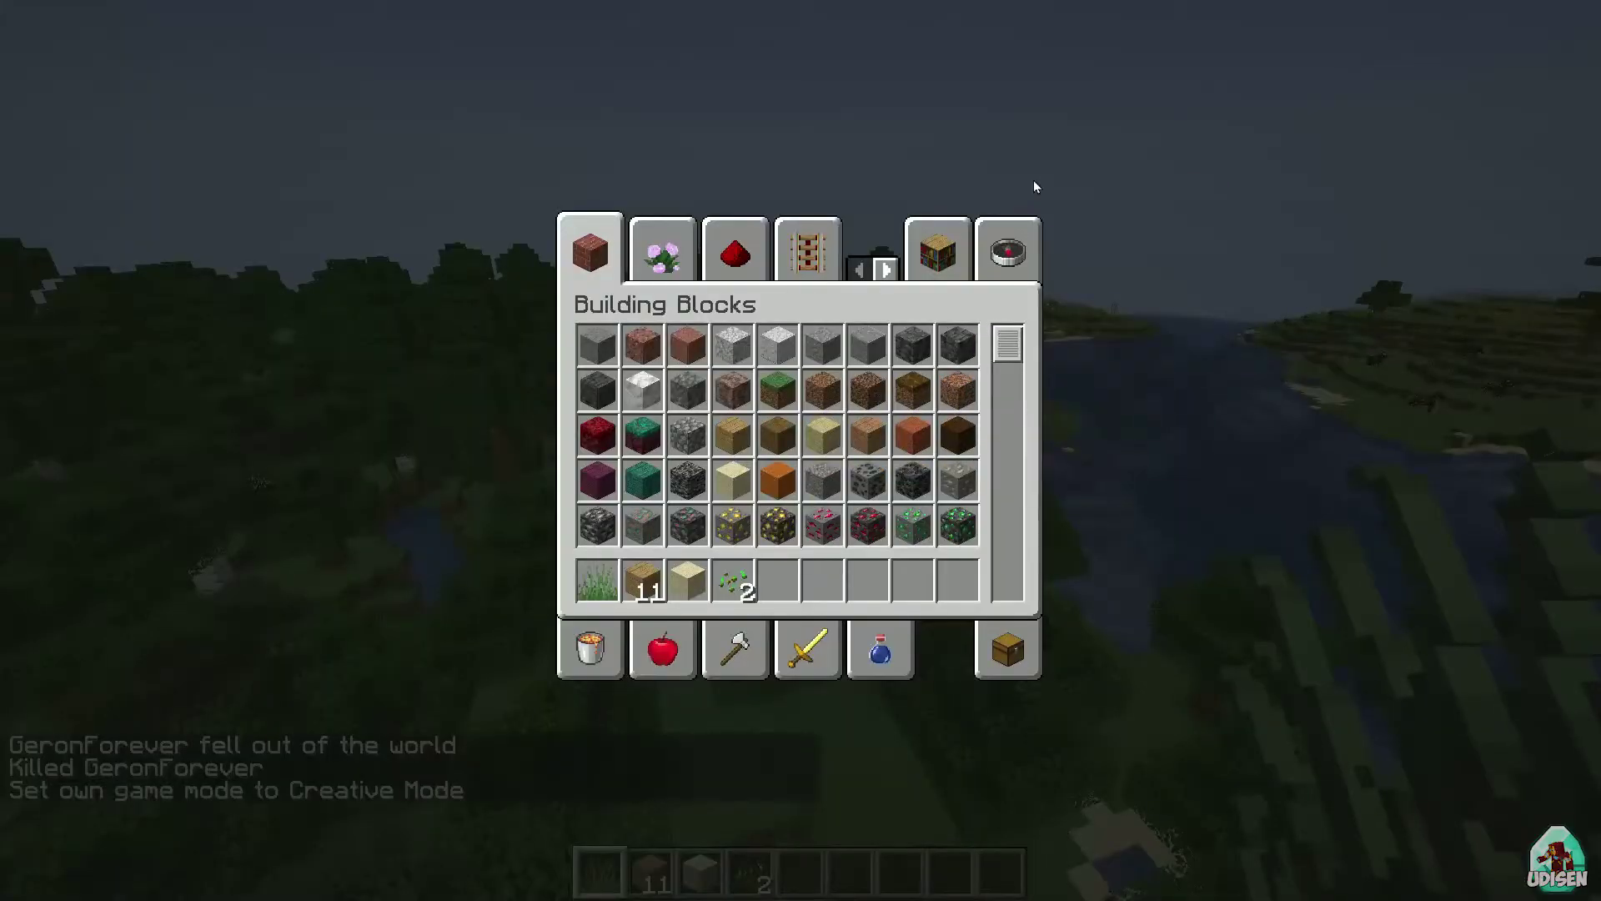
pyautogui.click(886, 269)
# Place Starter Farm and Advanced Warehouse in the hotbar, remove the seeds, and close the inventory
pyautogui.scroll(-5, 911, 375)
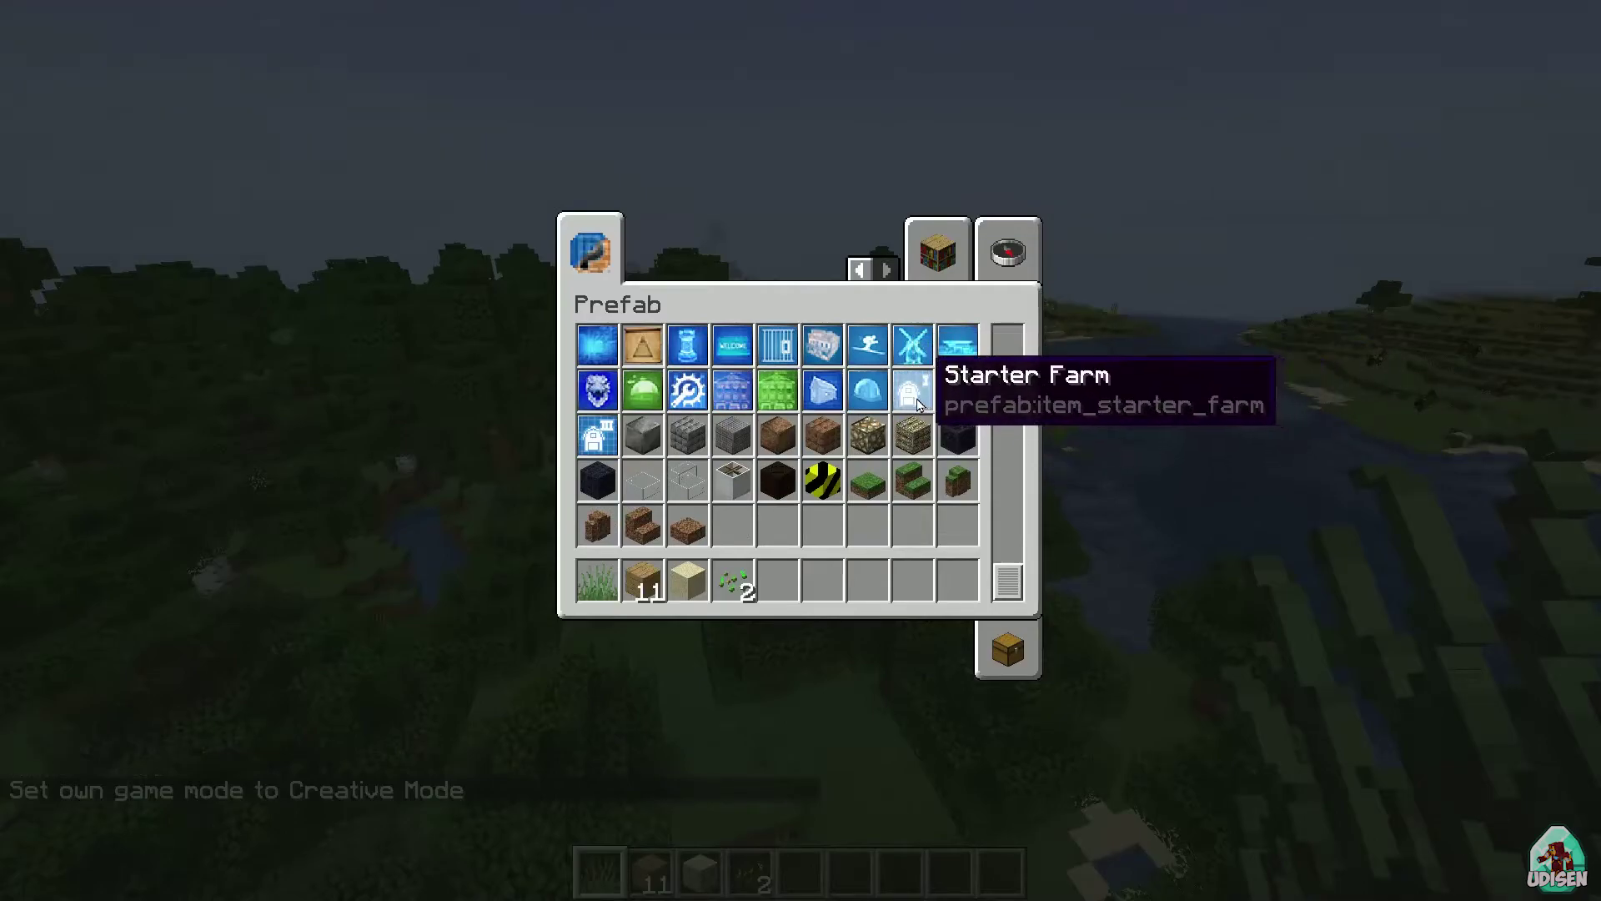
pyautogui.click(972, 570)
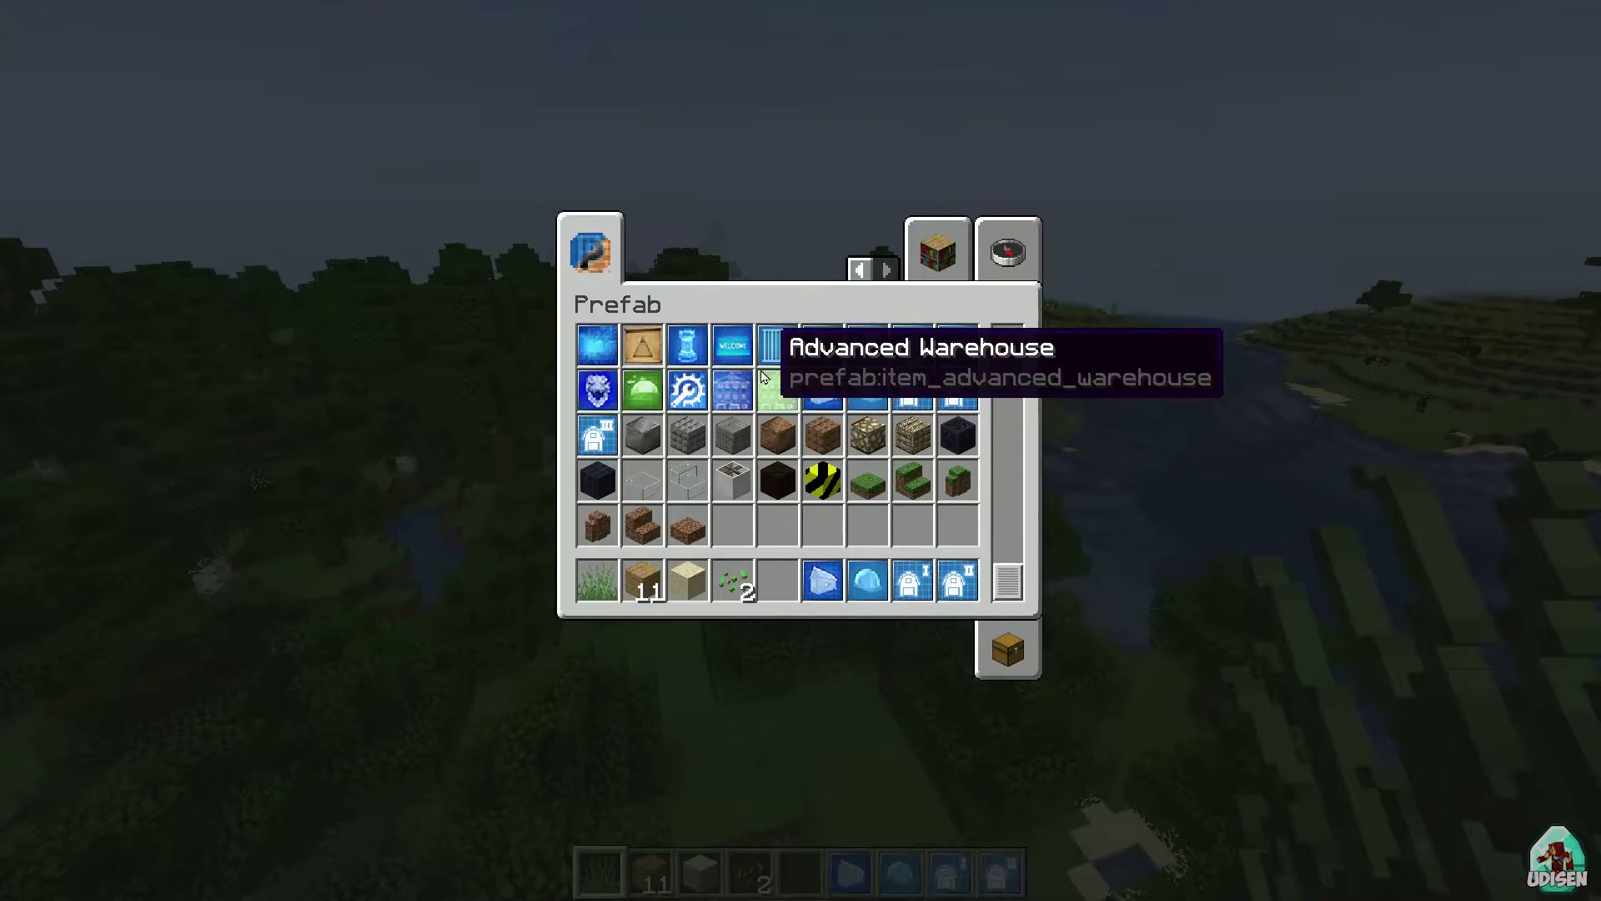
pyautogui.click(776, 581)
pyautogui.click(732, 581)
pyautogui.click(732, 525)
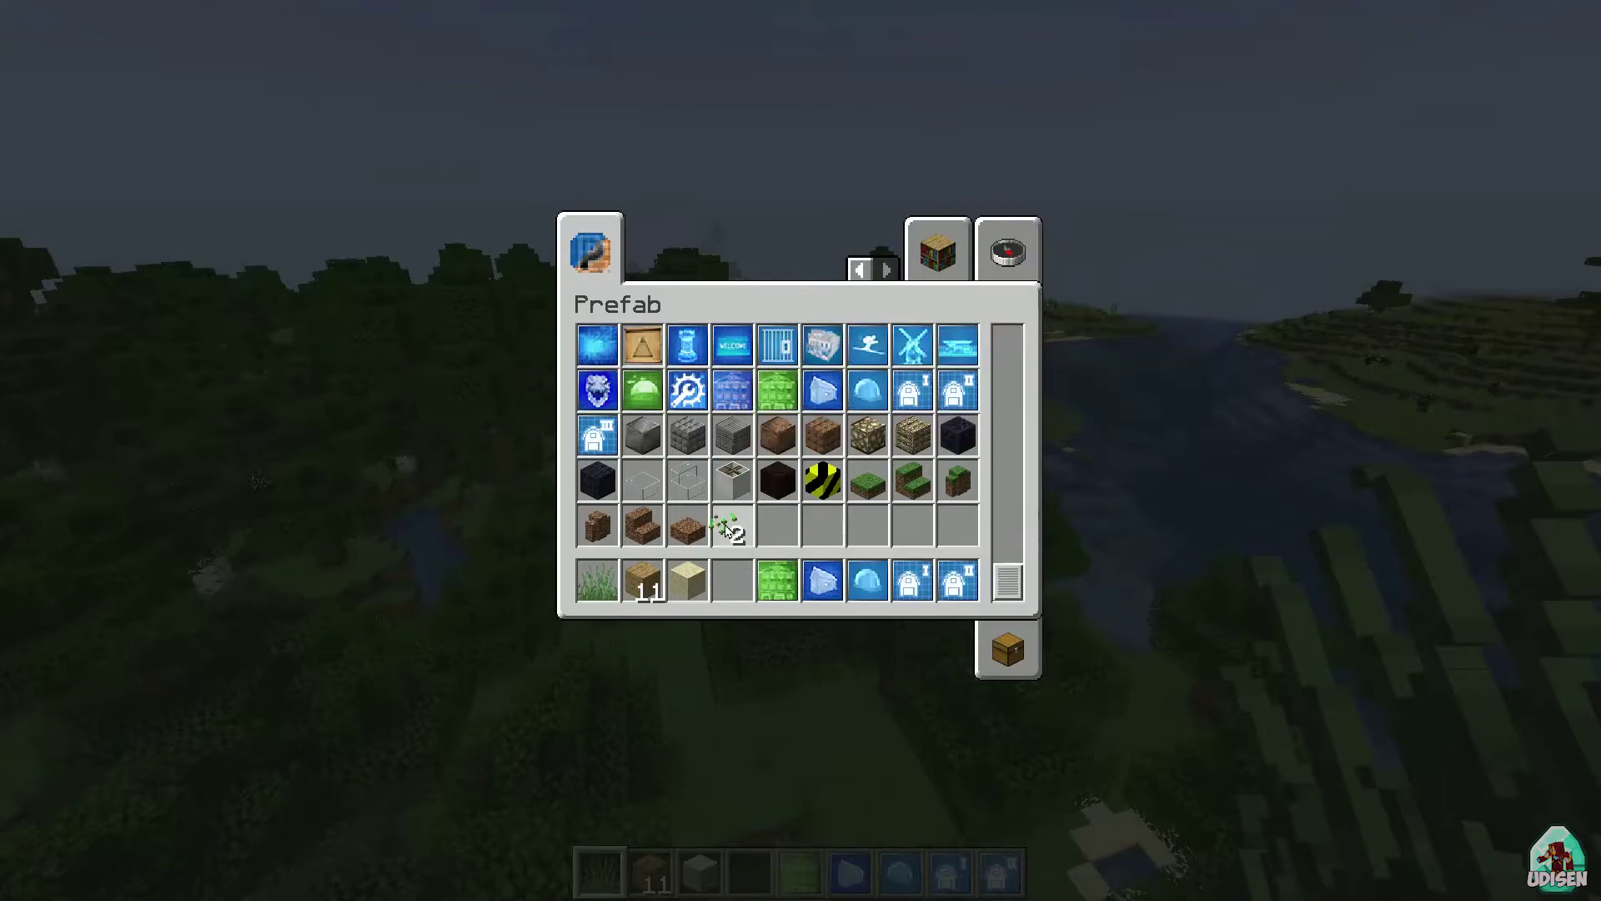
pyautogui.press('e')
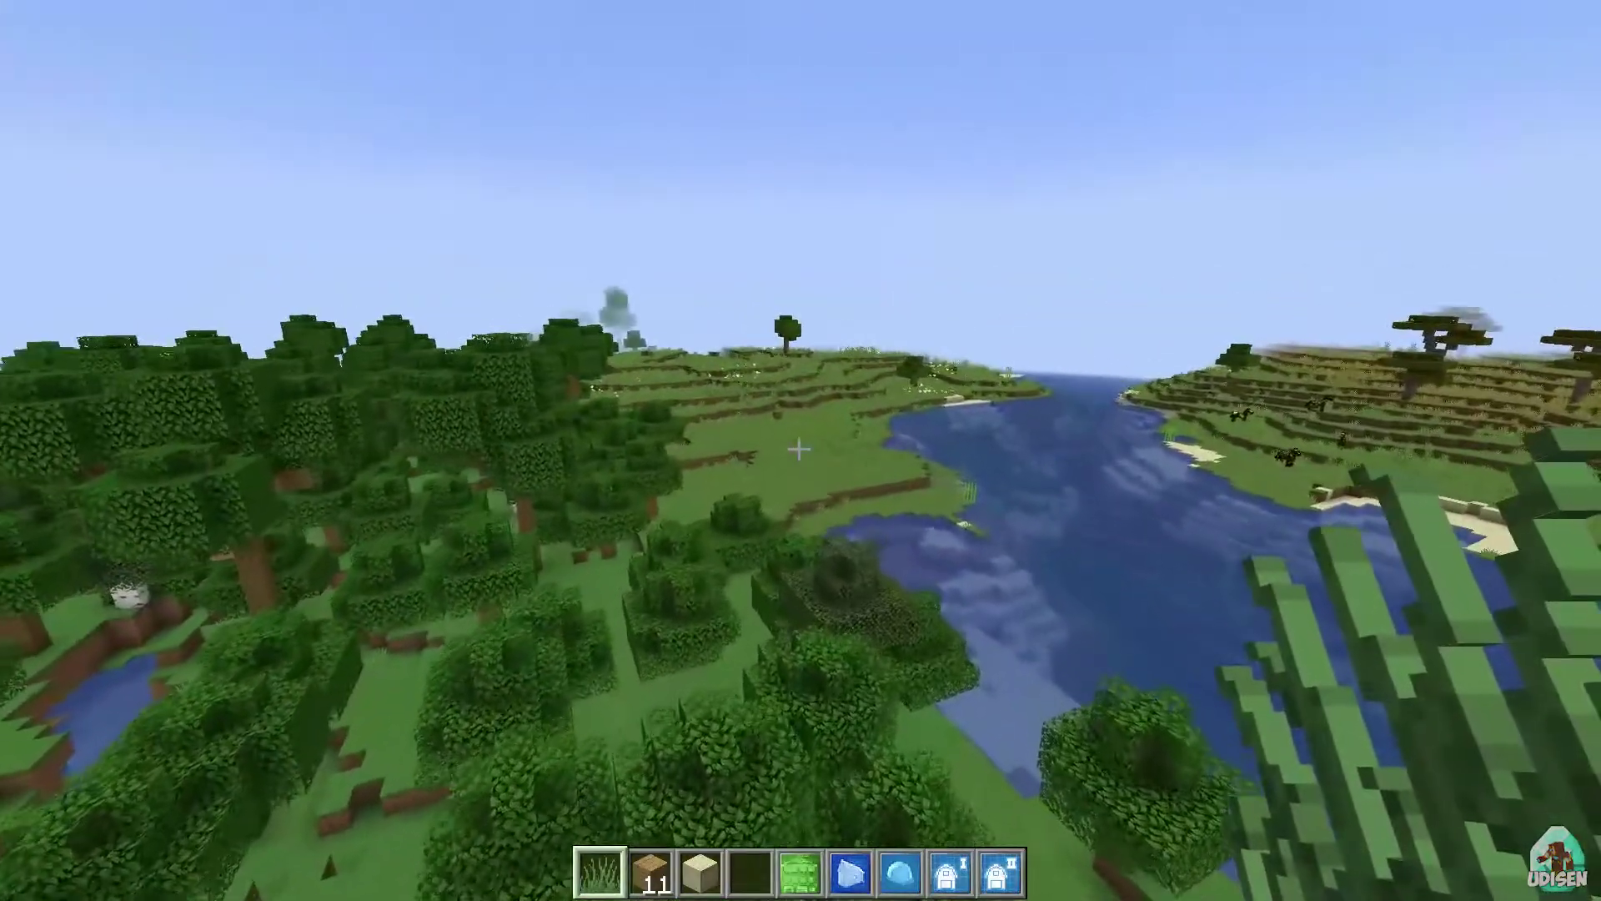
# Using Villager Houses on the grass, cycle the building option to Blacksmith and build it
pyautogui.press('5')
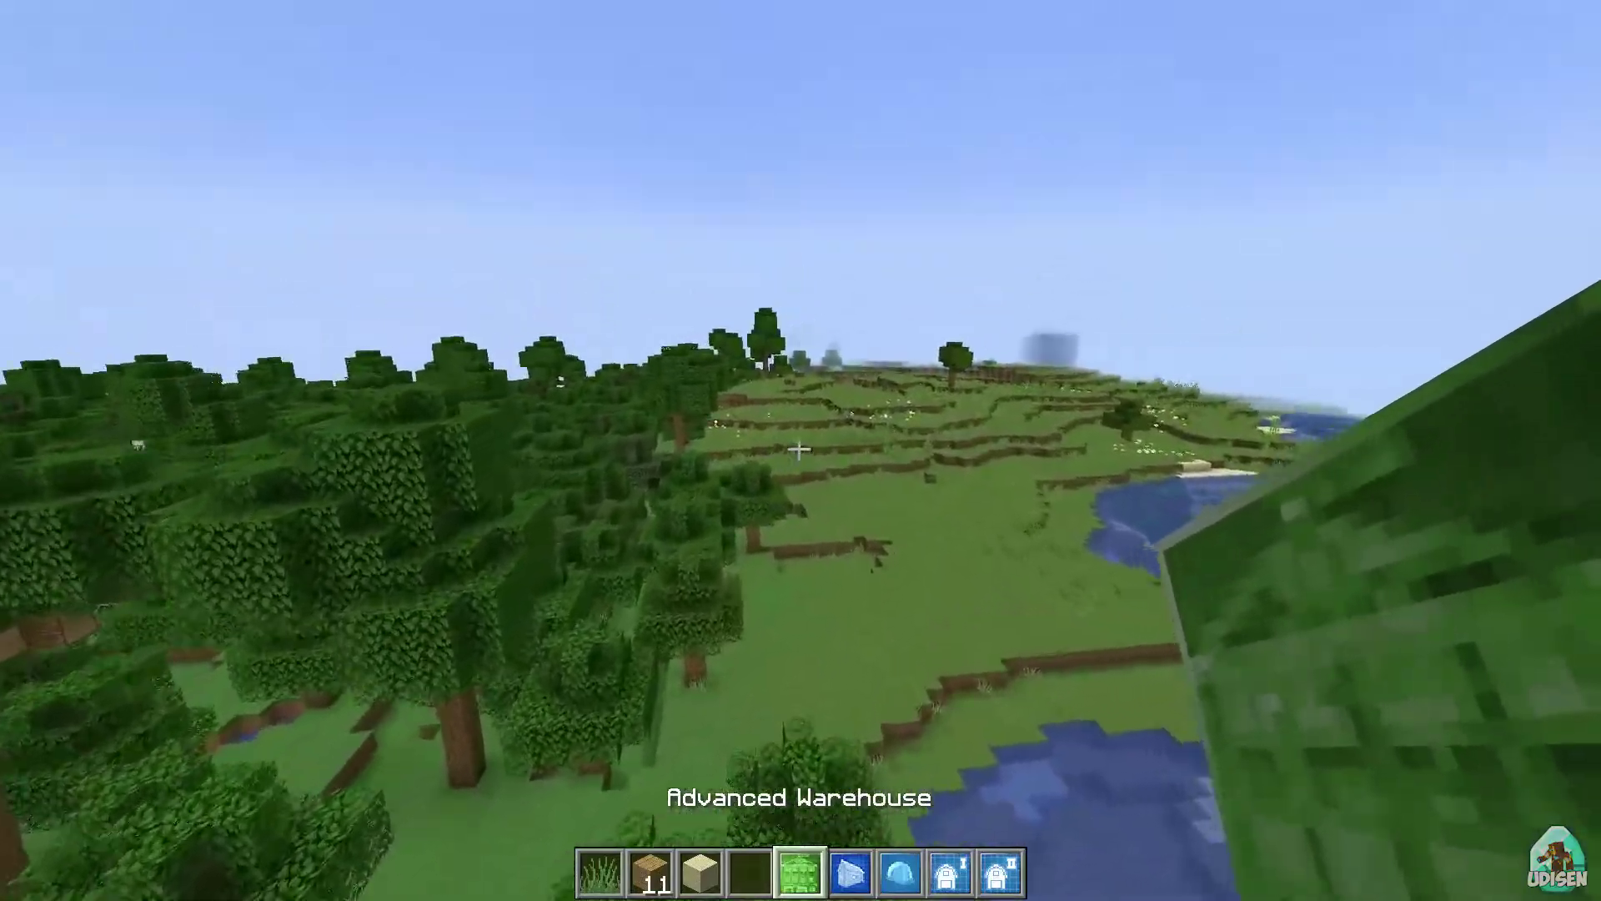
pyautogui.press('6')
pyautogui.press('shift')
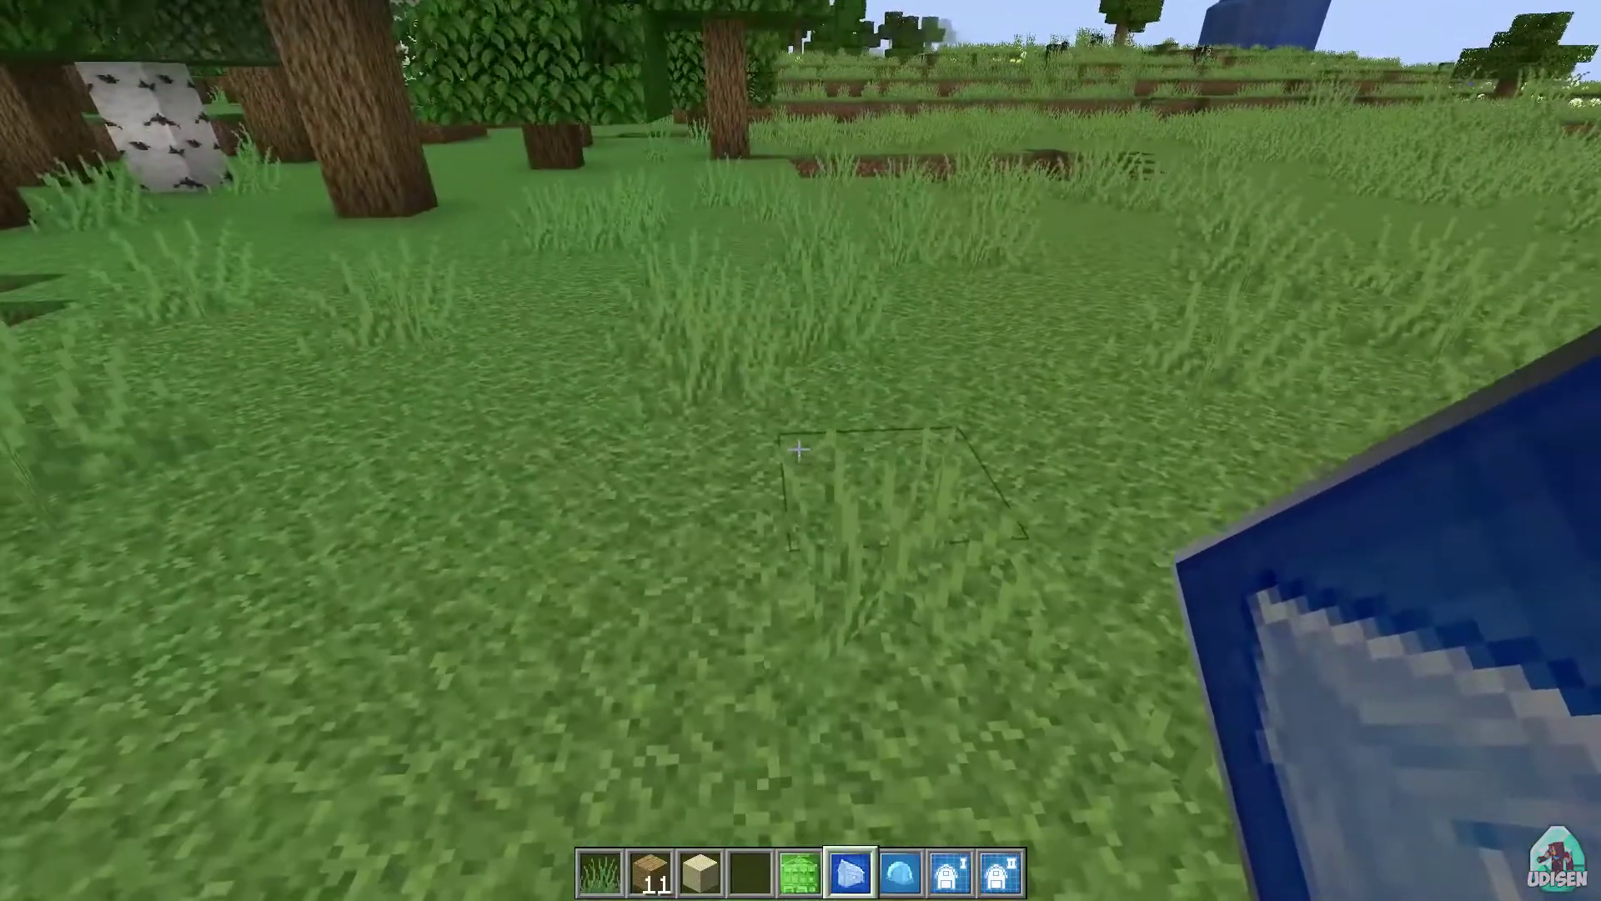
pyautogui.rightClick(798, 451)
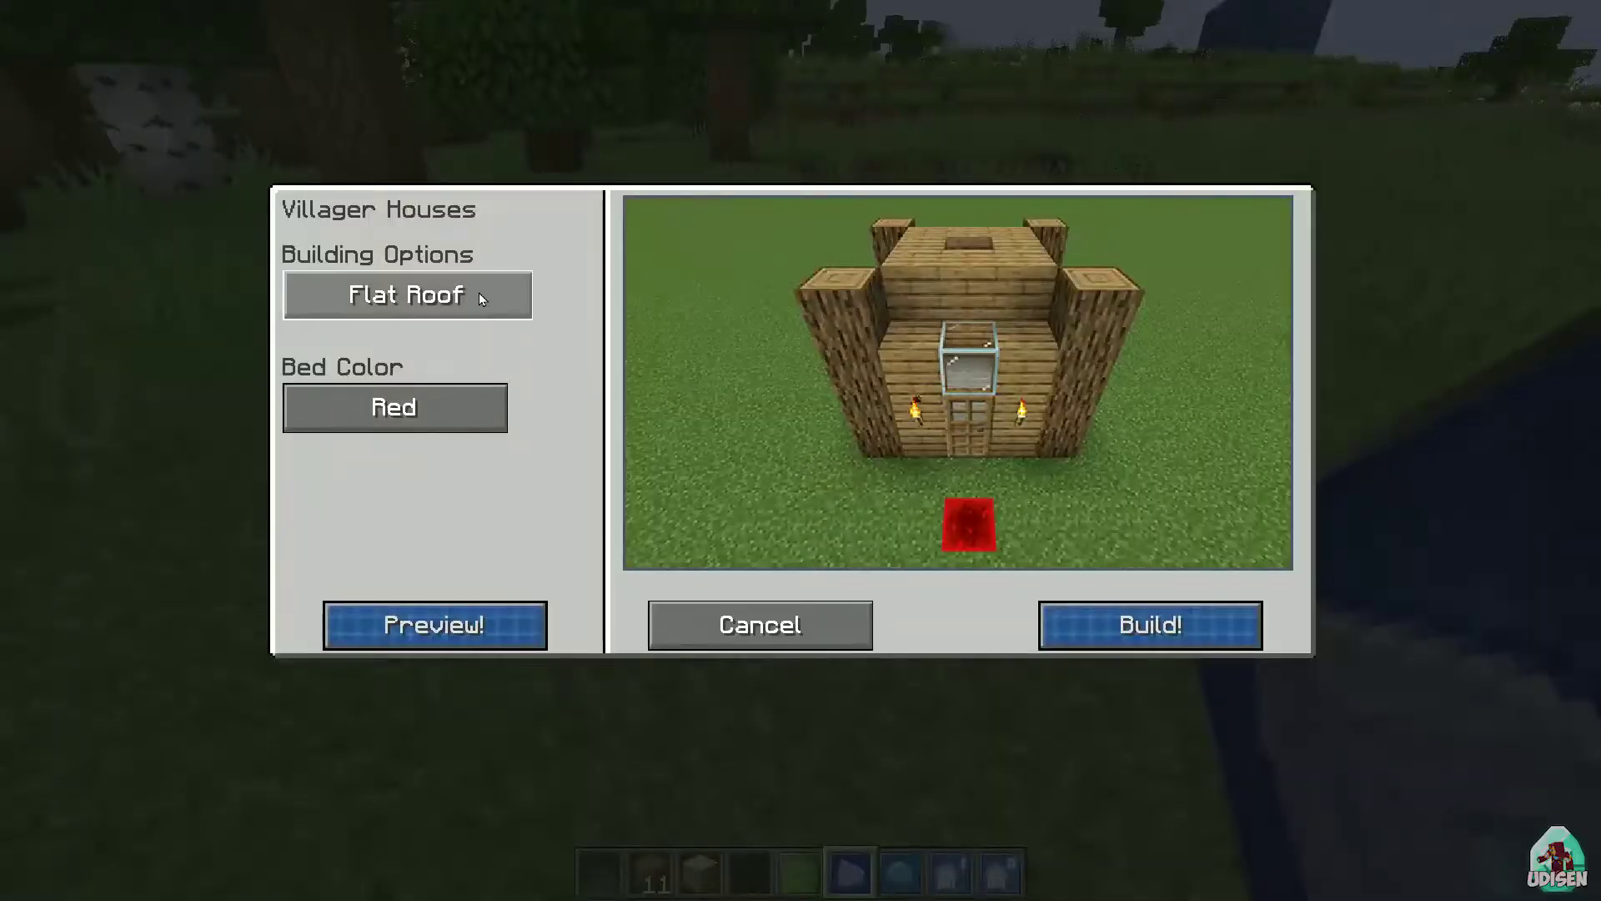
pyautogui.click(456, 297)
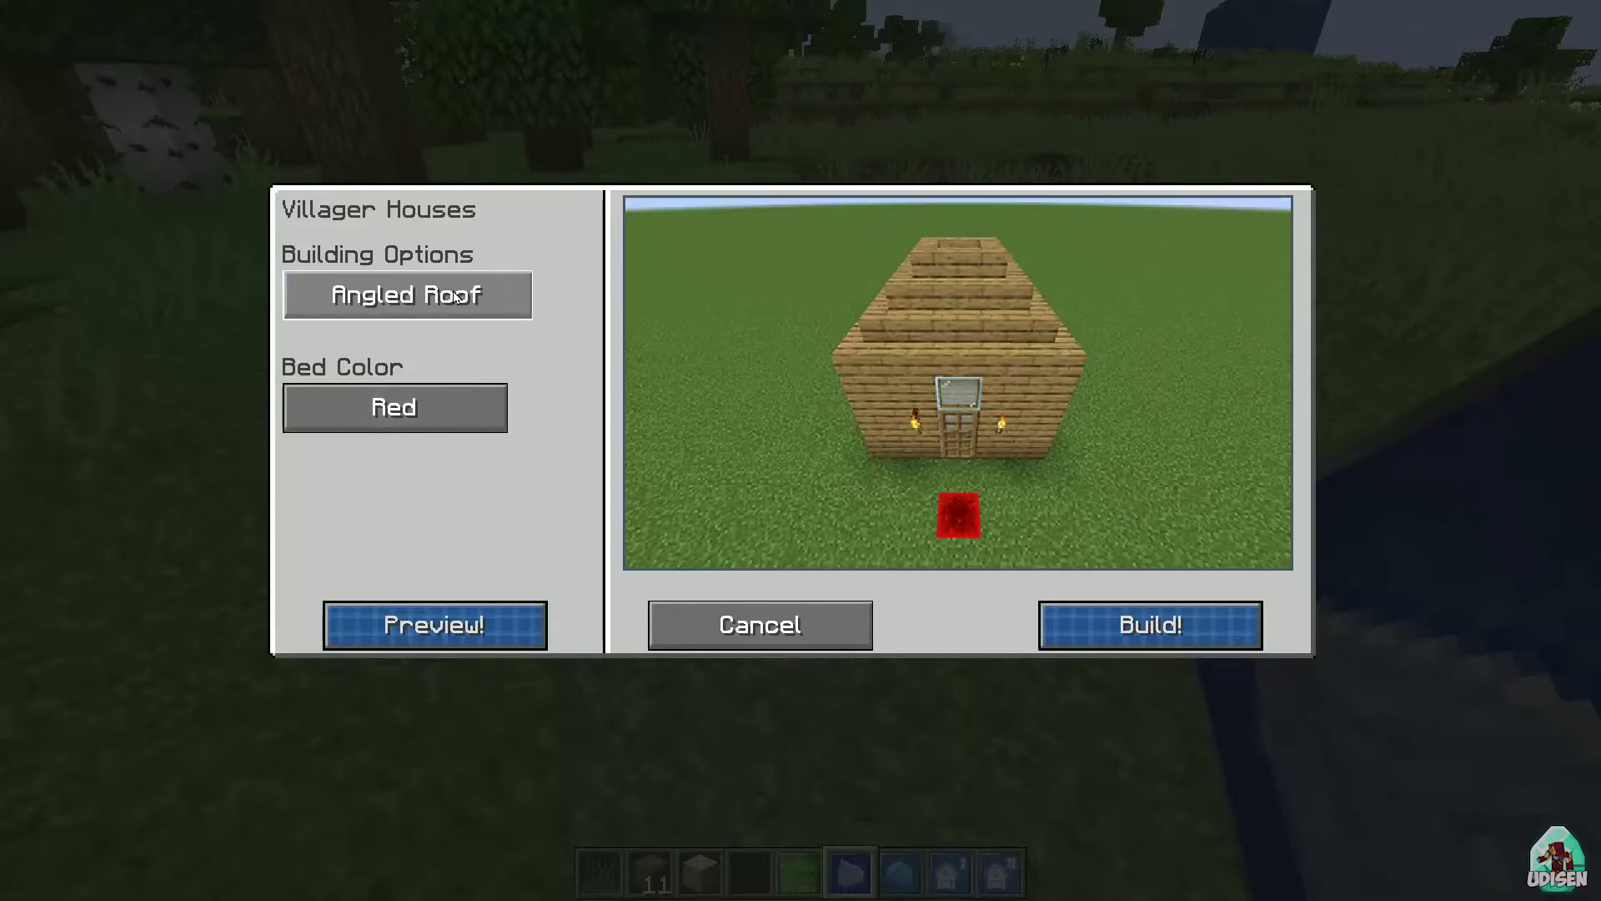
pyautogui.click(456, 296)
pyautogui.click(455, 297)
pyautogui.click(1107, 647)
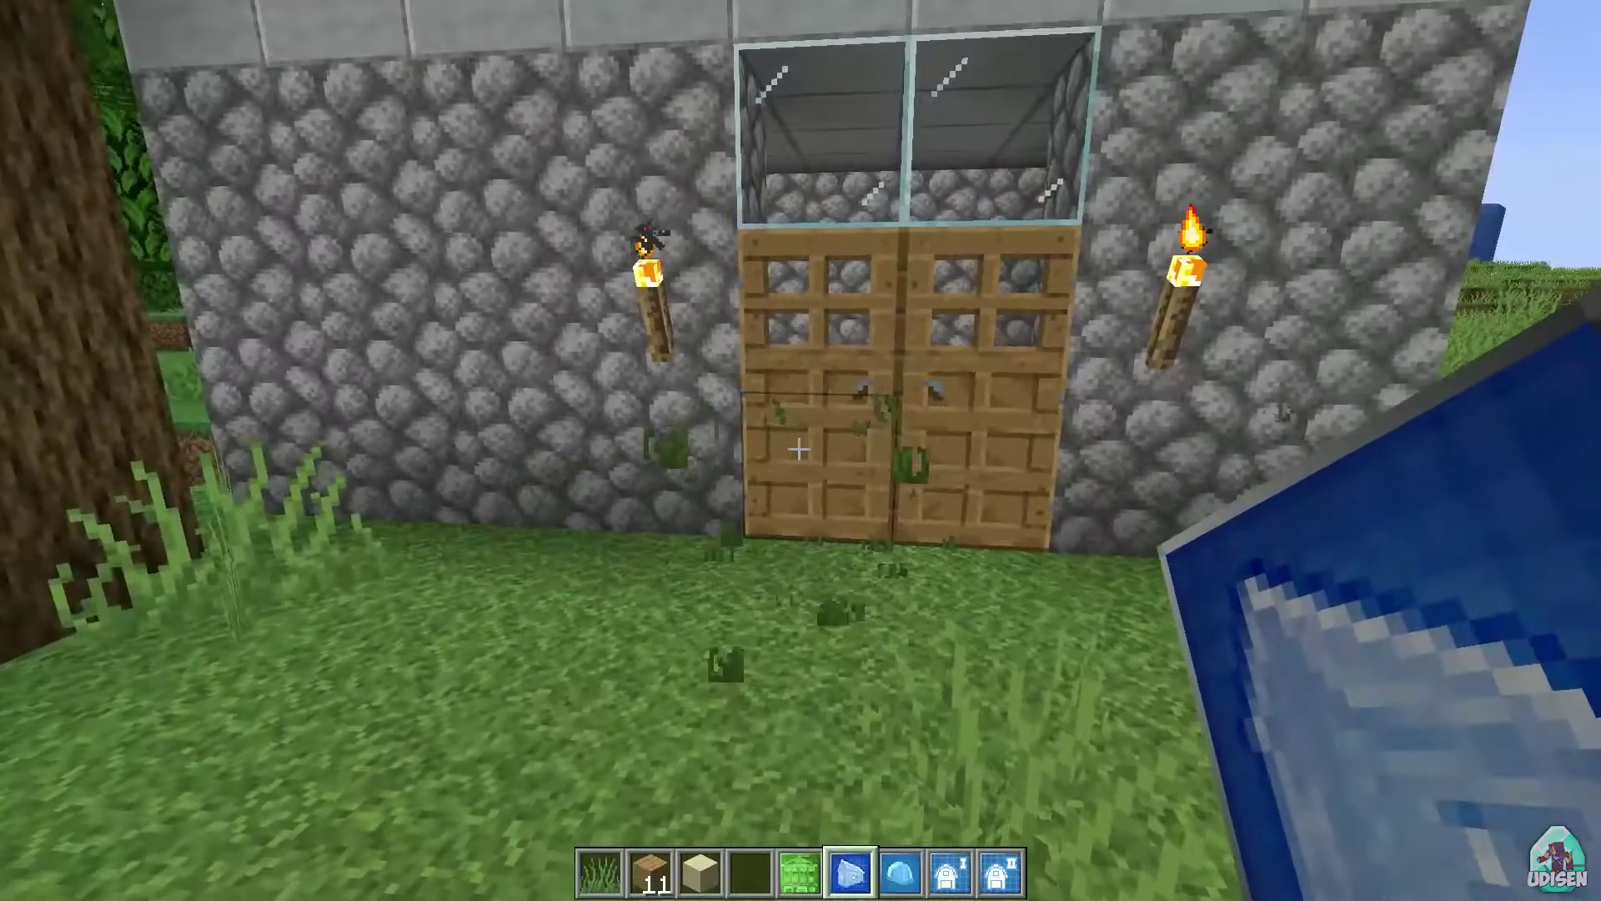
# Build the Water Park from Modern Buildings and fly over its pool and slides
pyautogui.press('7')
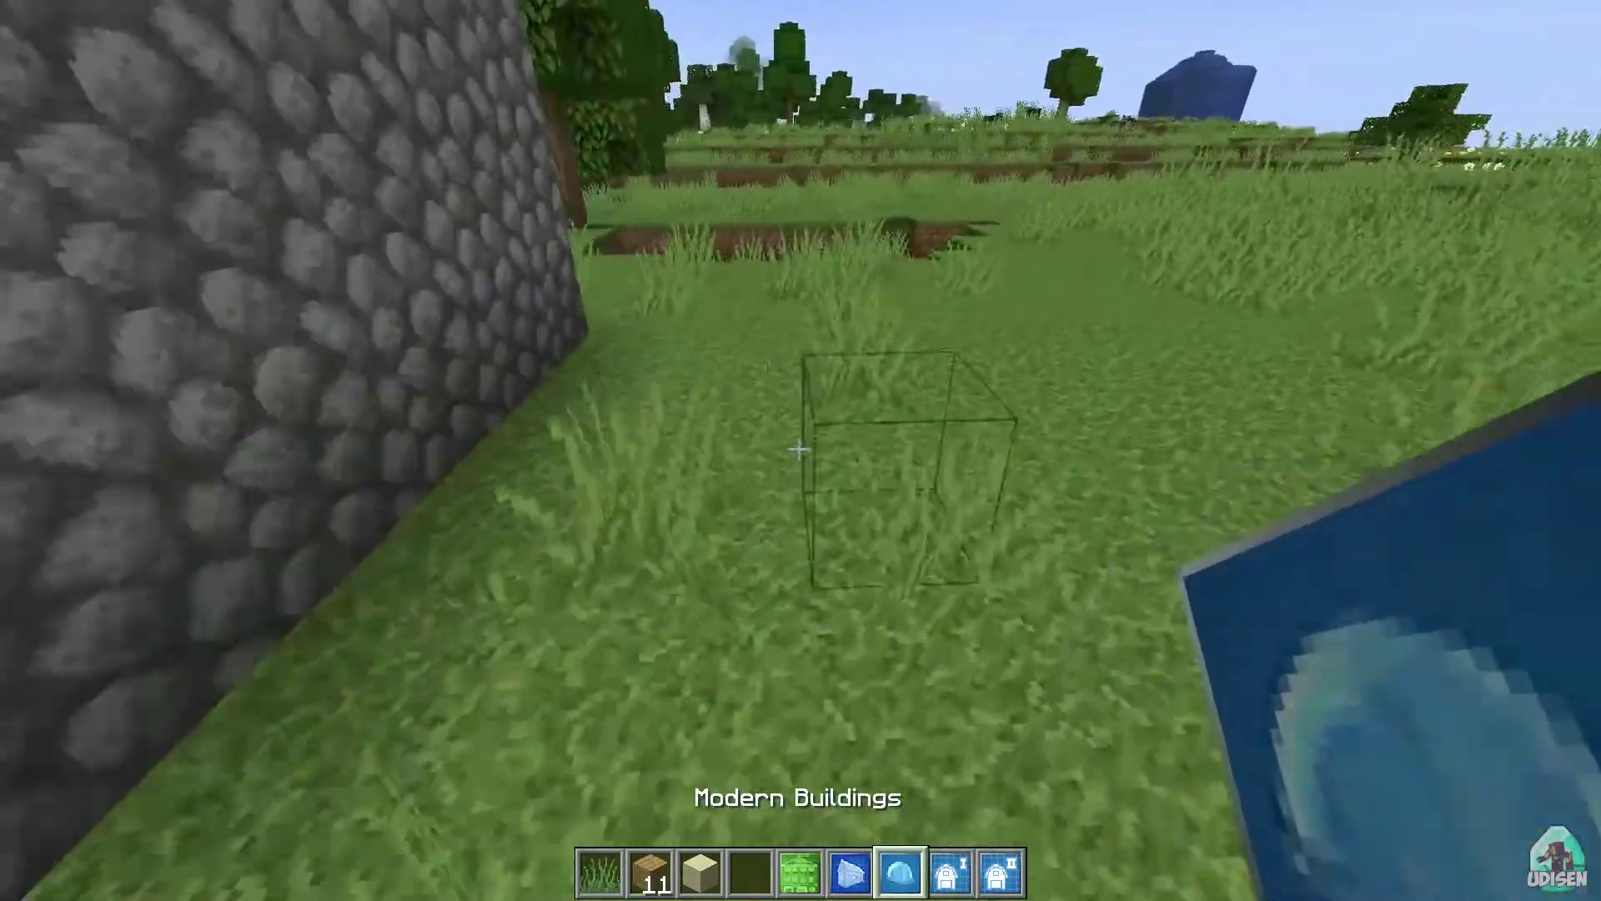
pyautogui.rightClick(799, 450)
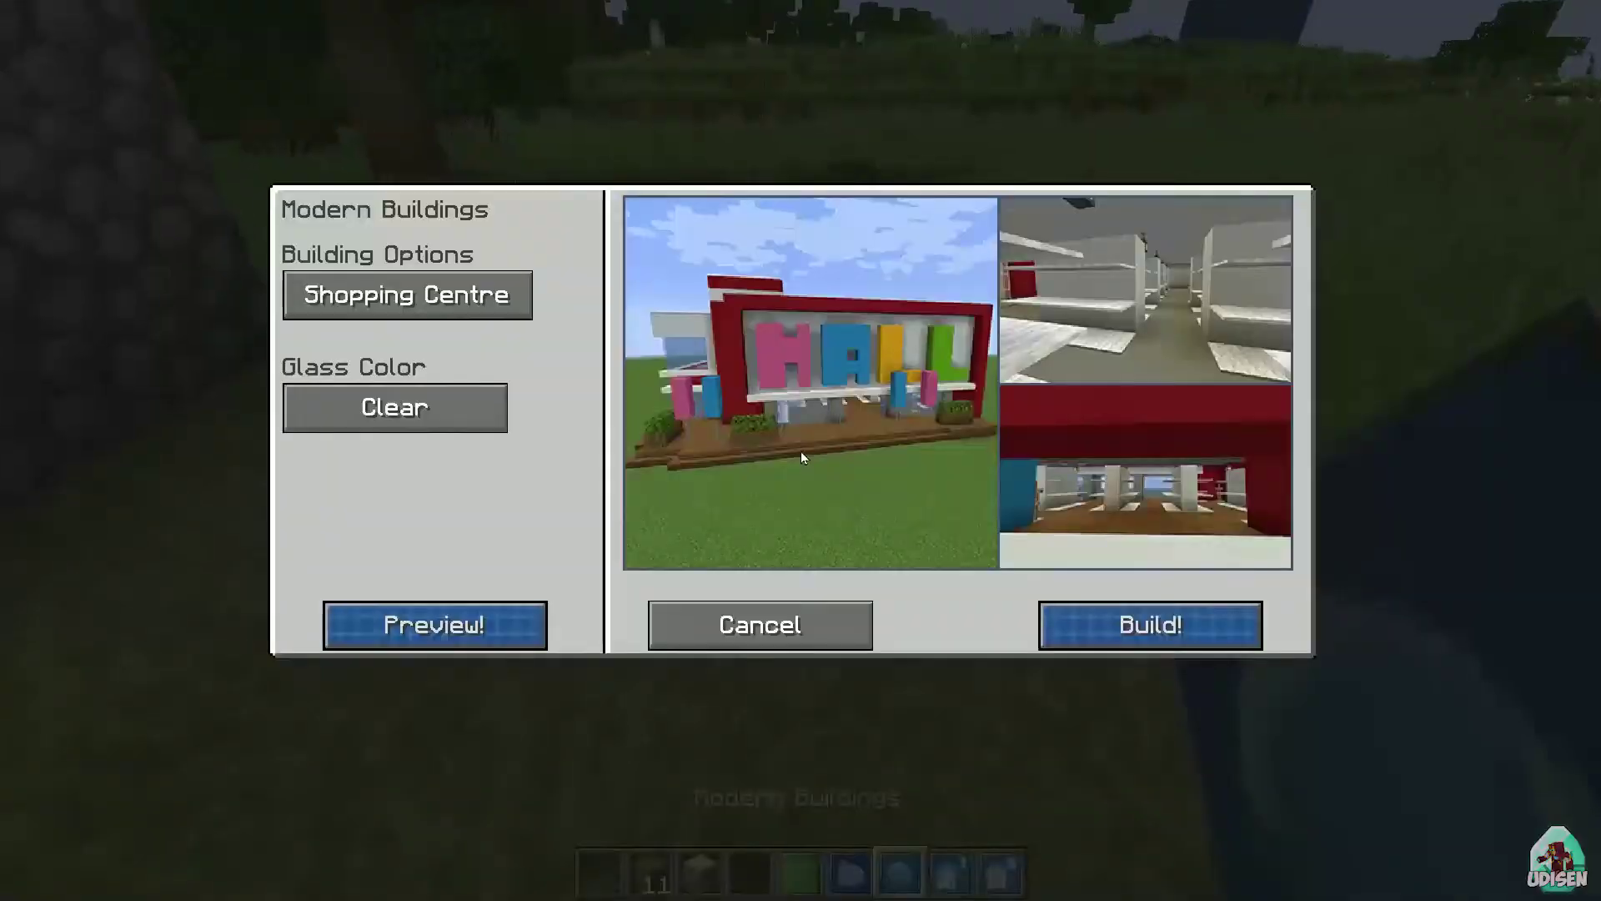
pyautogui.click(440, 296)
pyautogui.click(440, 296)
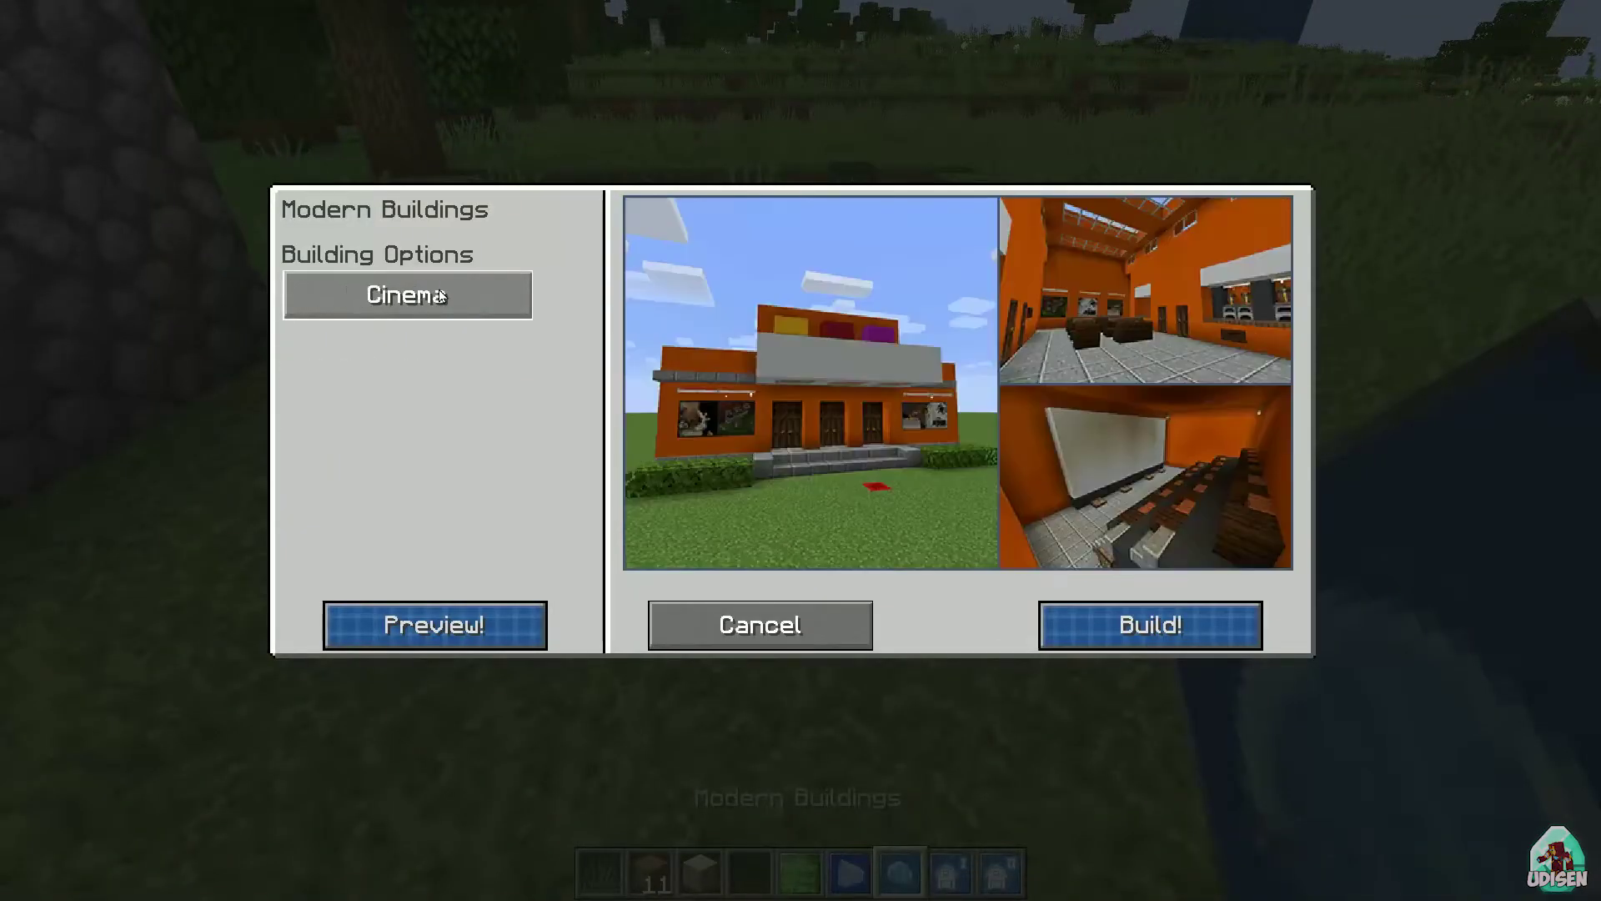
pyautogui.click(440, 296)
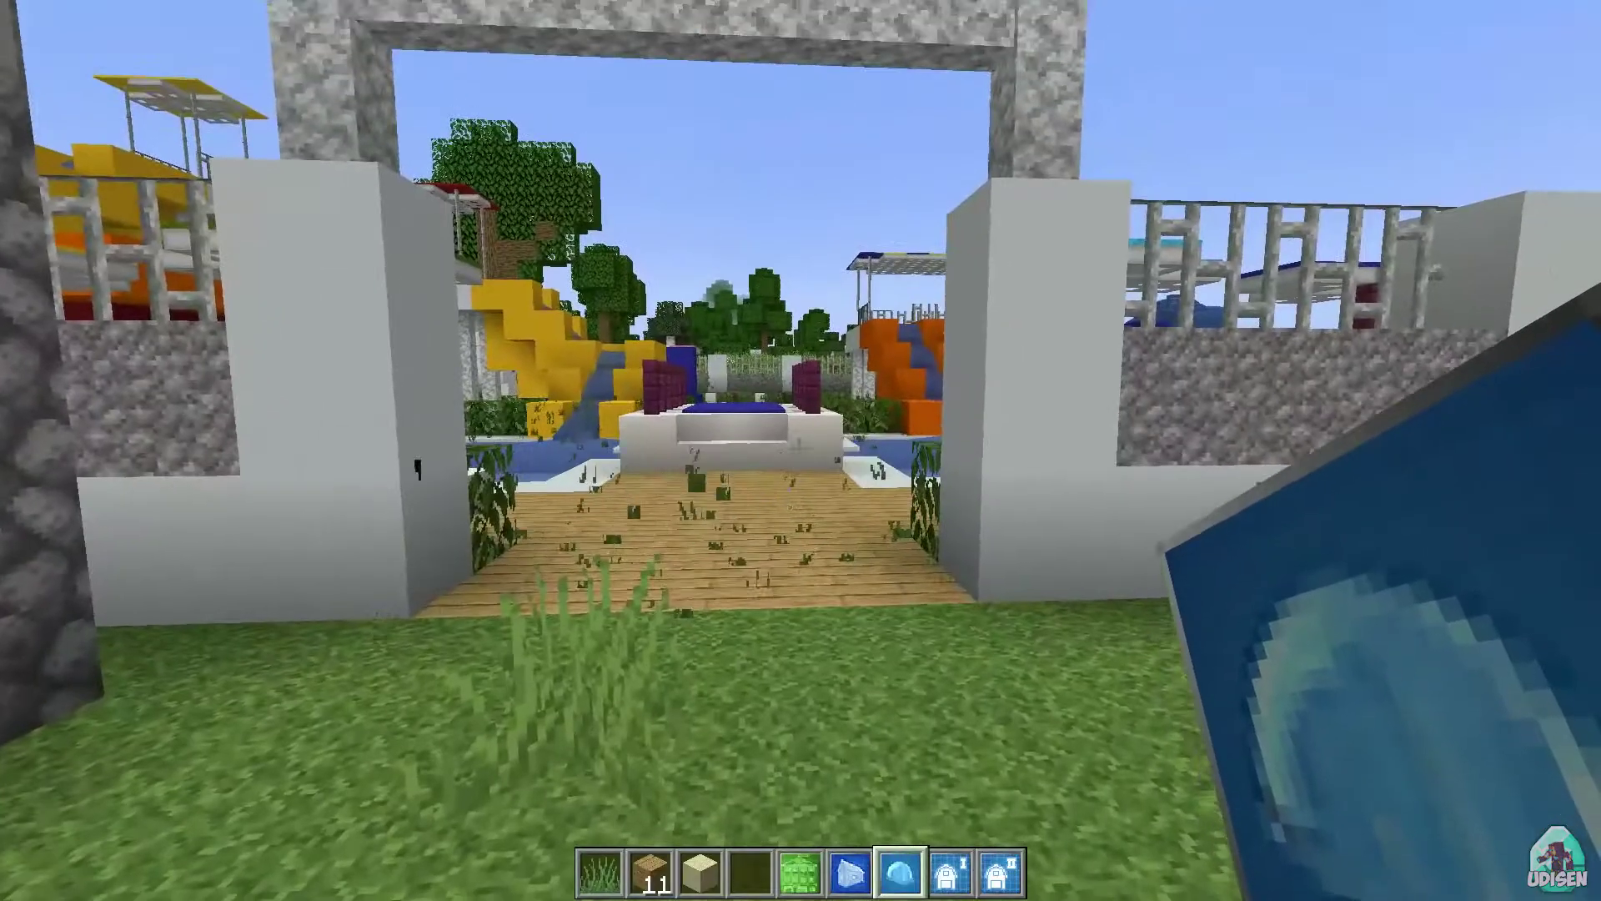
pyautogui.press('w')
pyautogui.press('w')
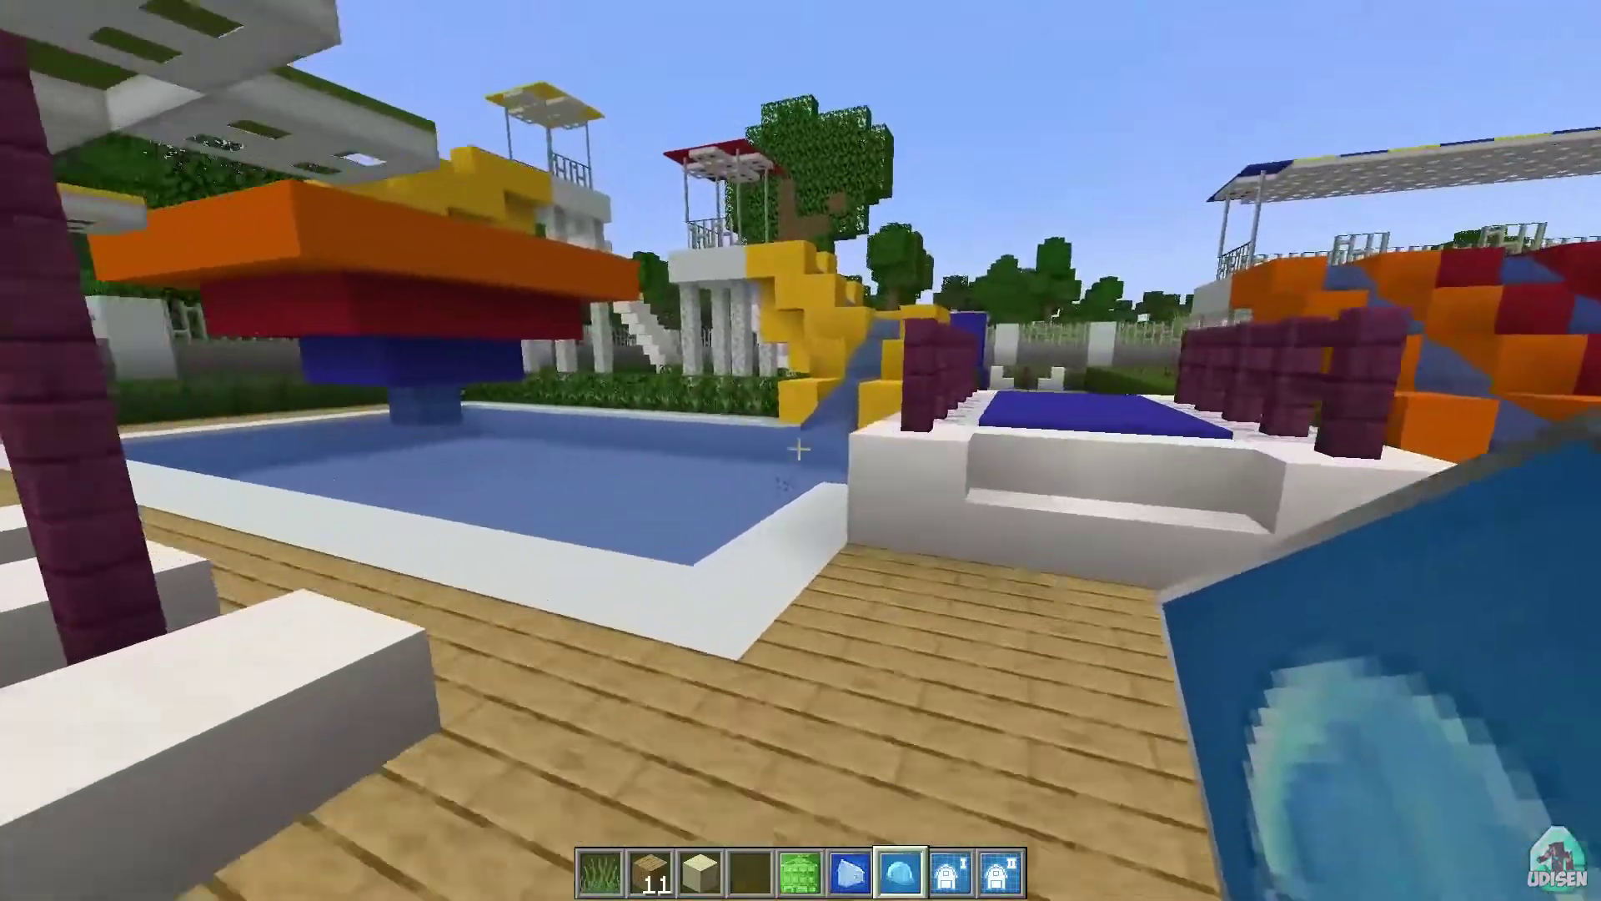
pyautogui.press('w')
pyautogui.press('space')
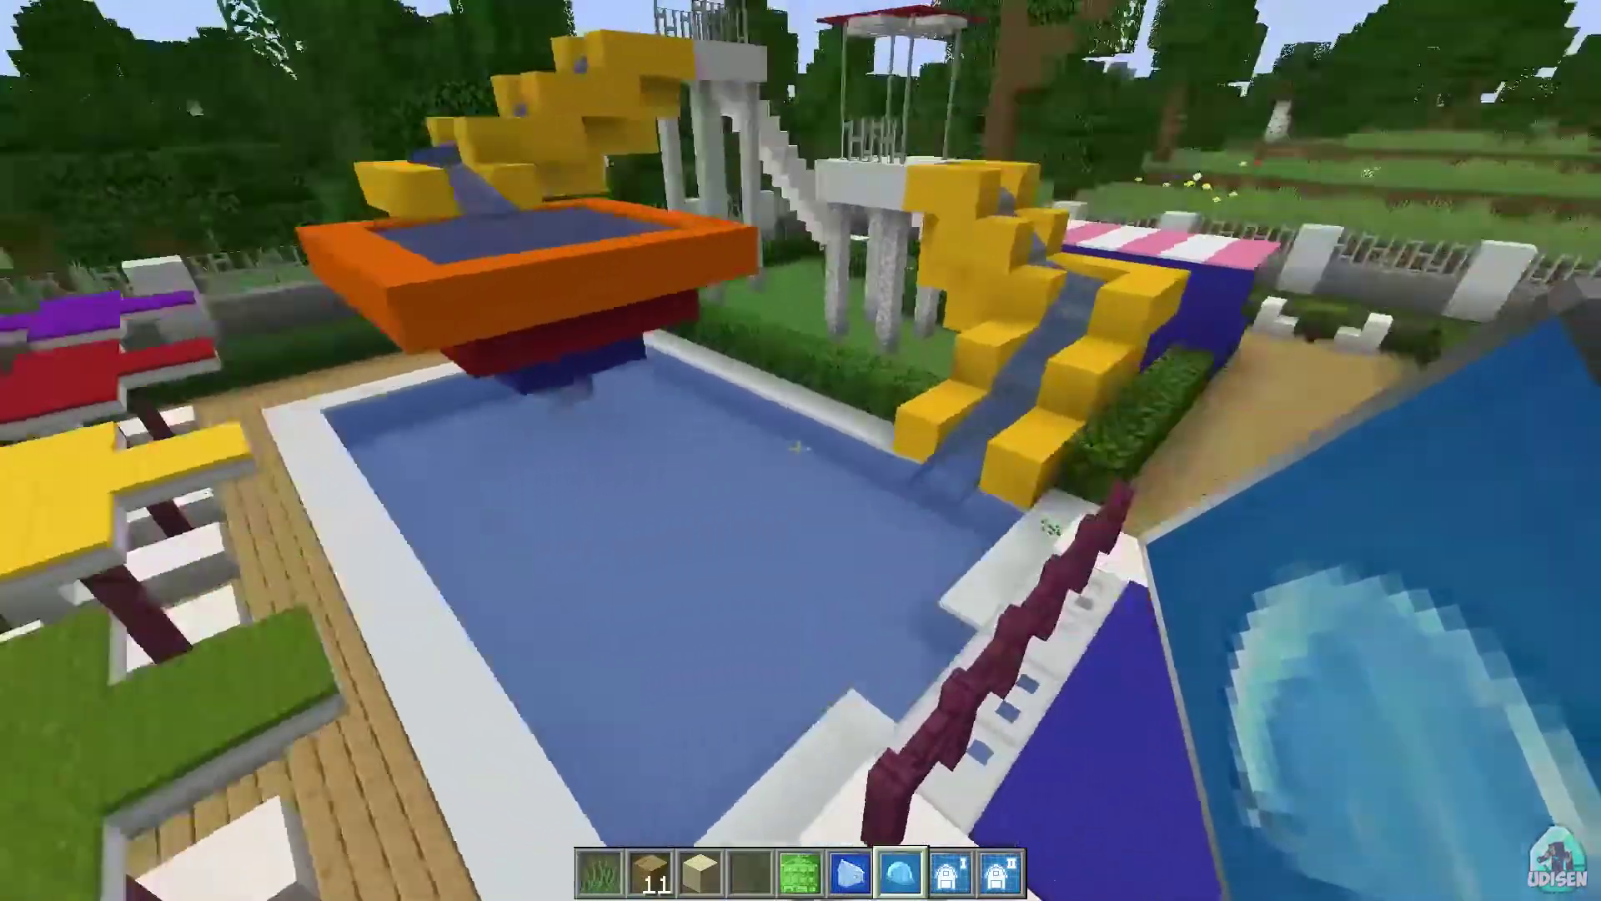
# Build the fenced Beef Farm with the Starter Farm item on the grass
pyautogui.press('w')
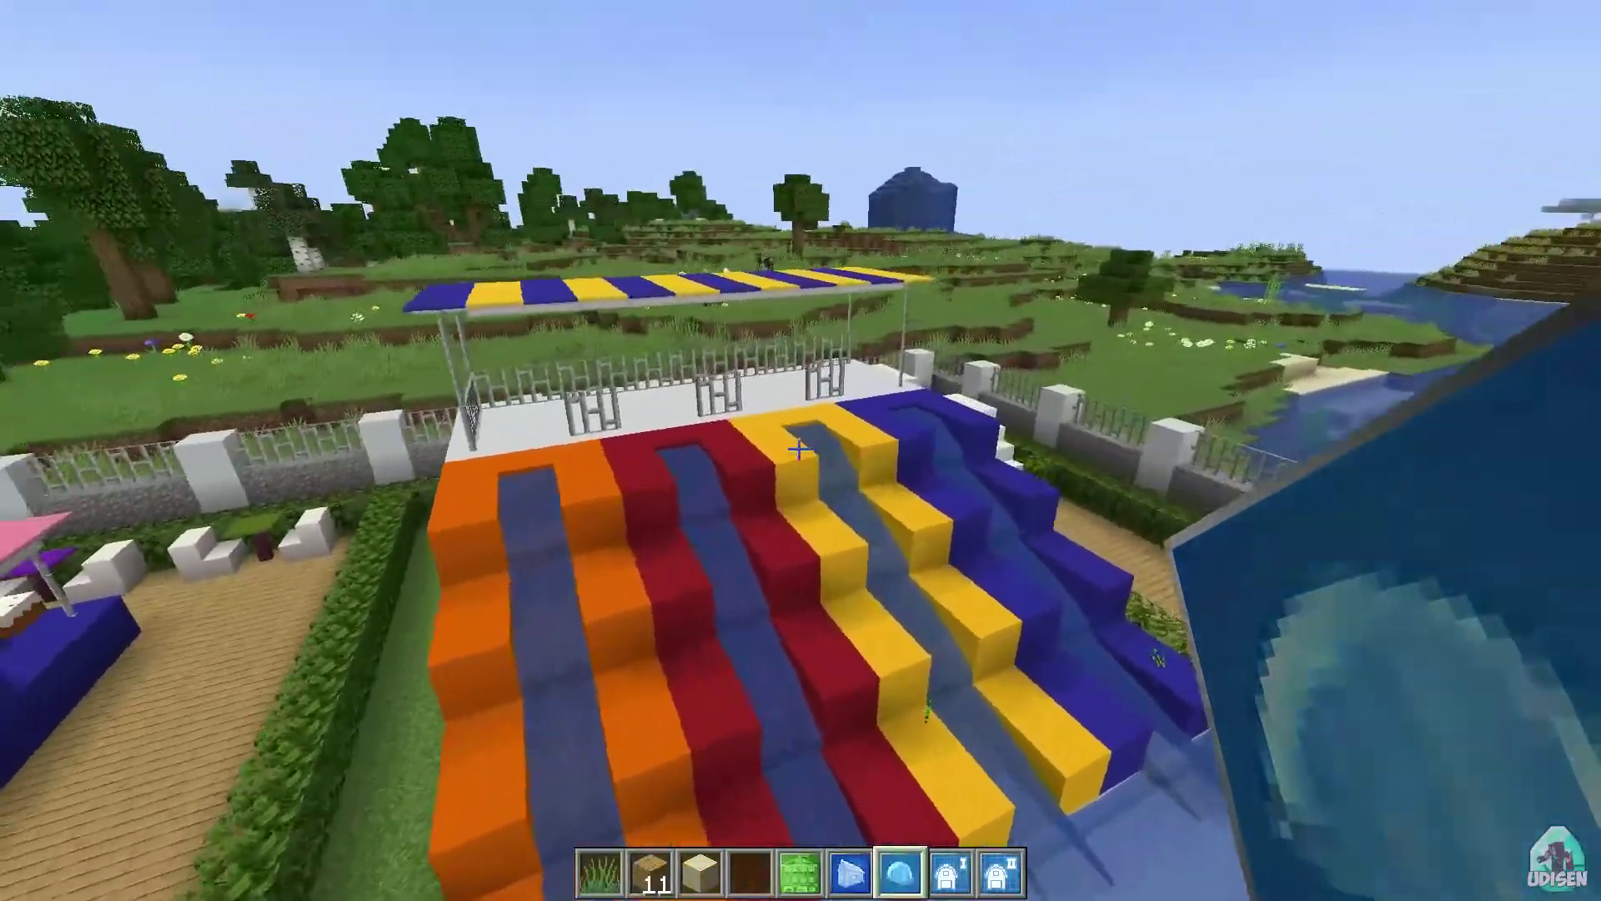
pyautogui.press('8')
pyautogui.press('w')
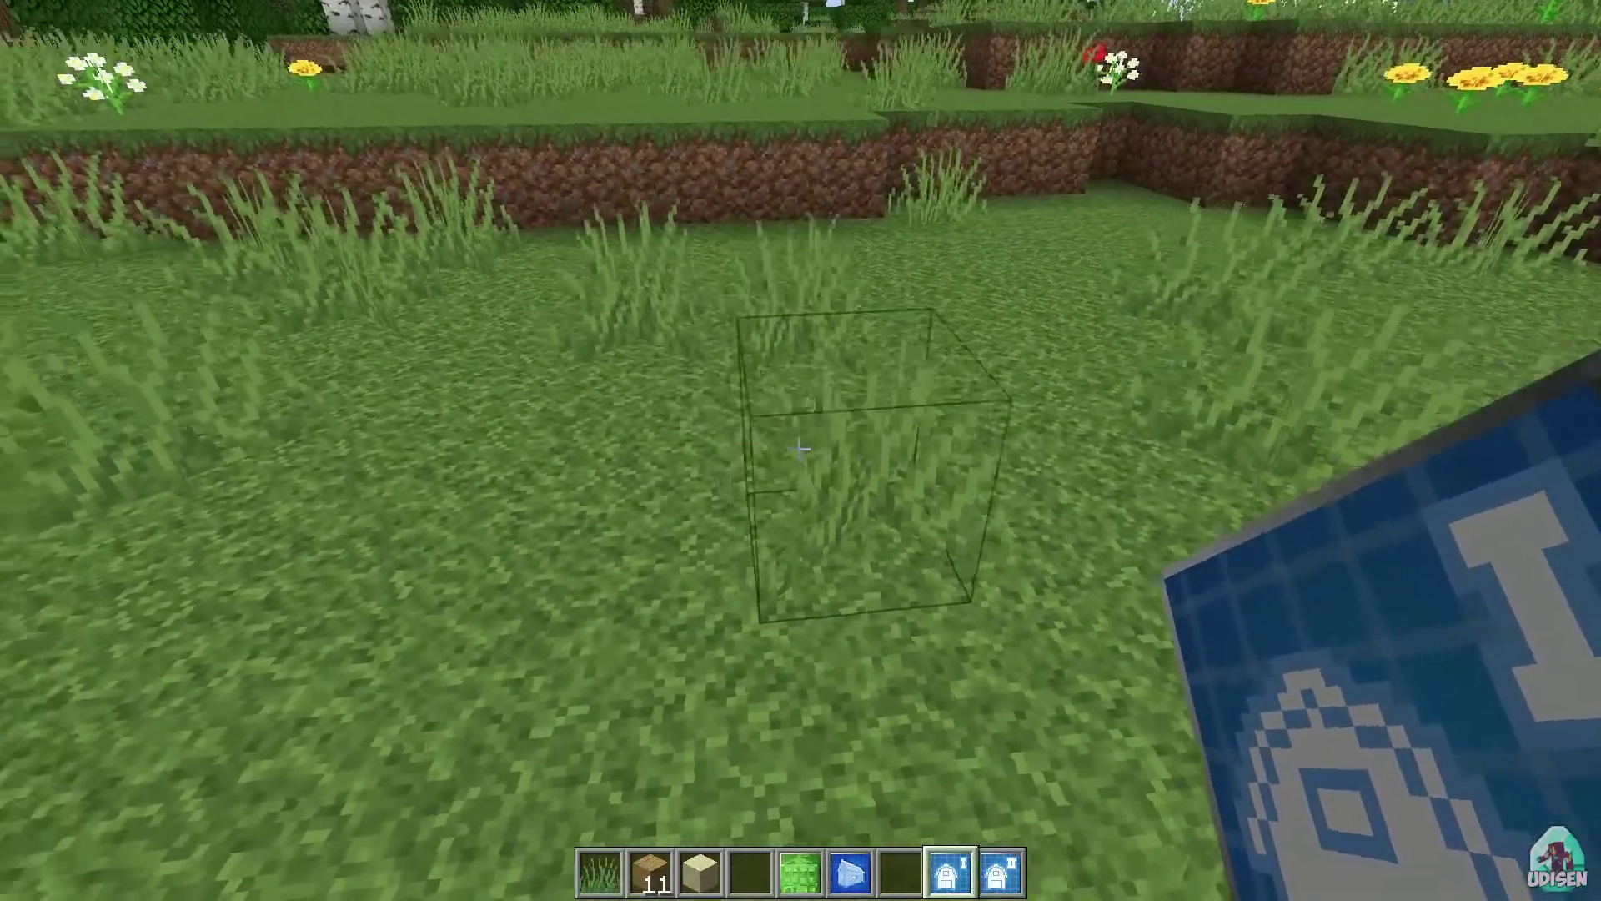
pyautogui.rightClick(801, 450)
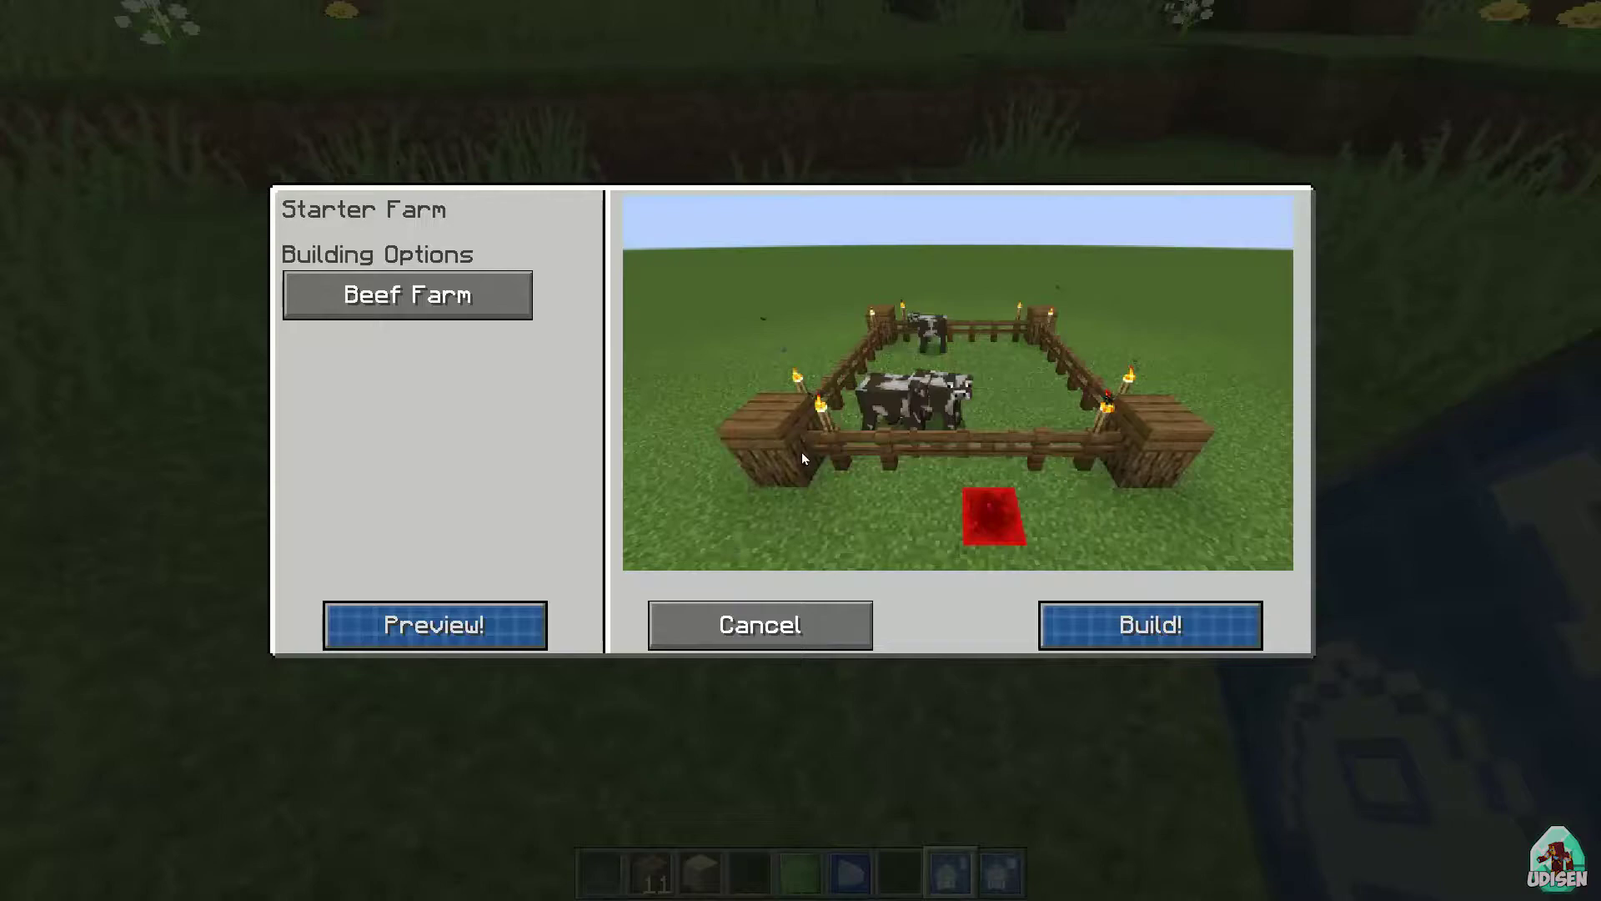
pyautogui.click(1072, 607)
pyautogui.press('9')
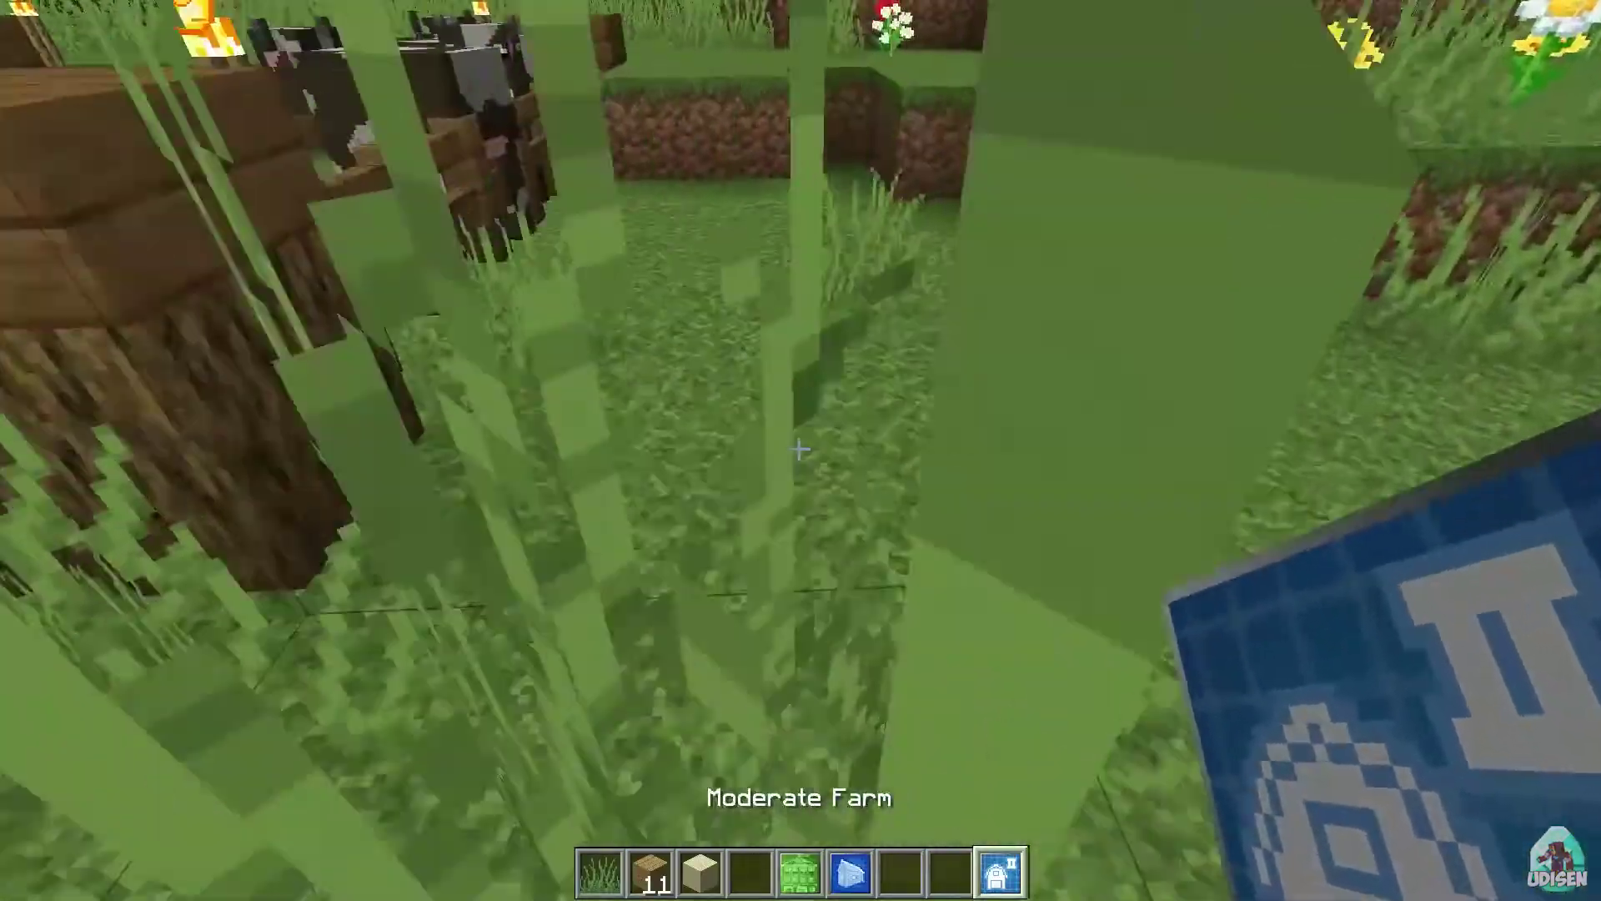